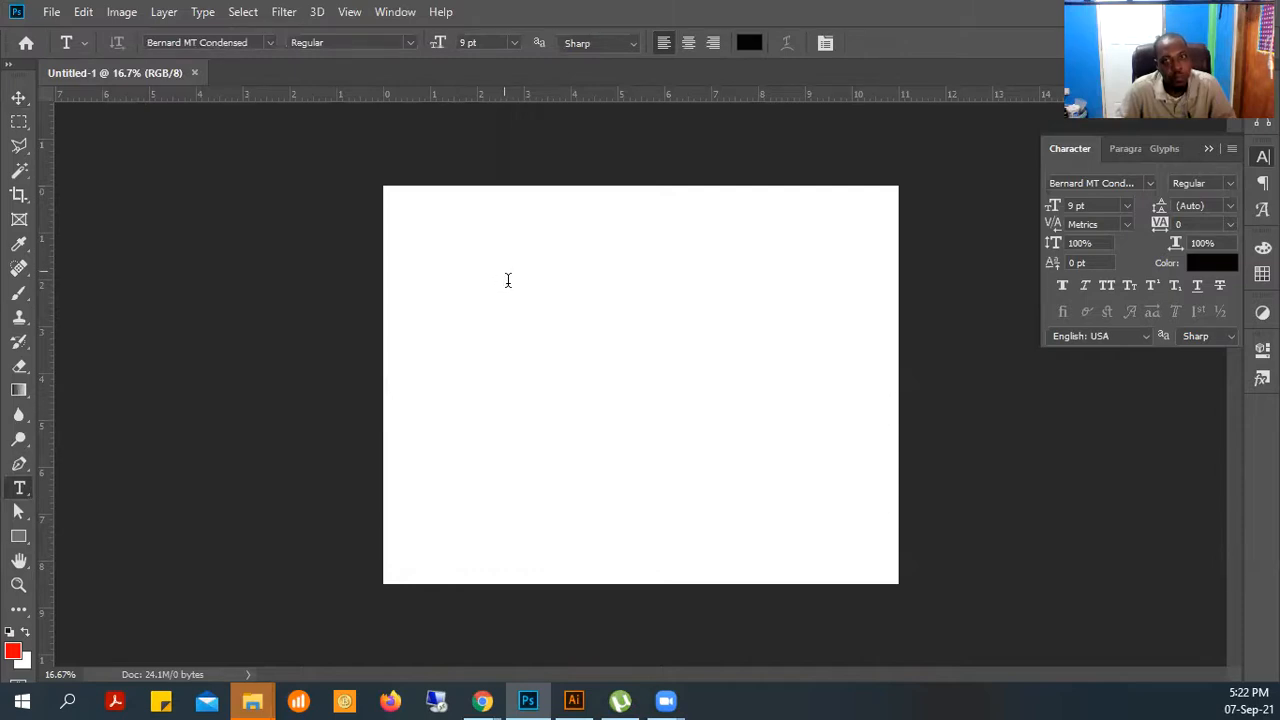
Add a black text layer reading "Destructive vs NON destructive editing" over four lines on the blank canvas
left_click(511, 284)
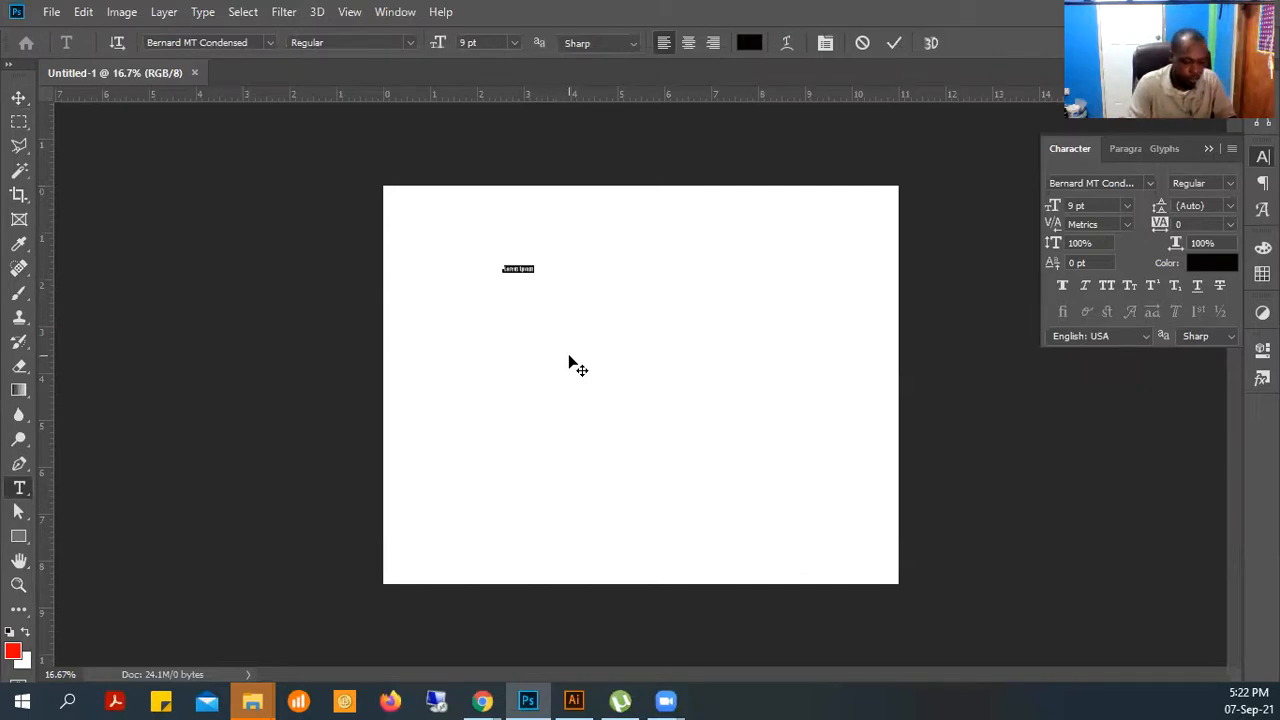
key("Right")
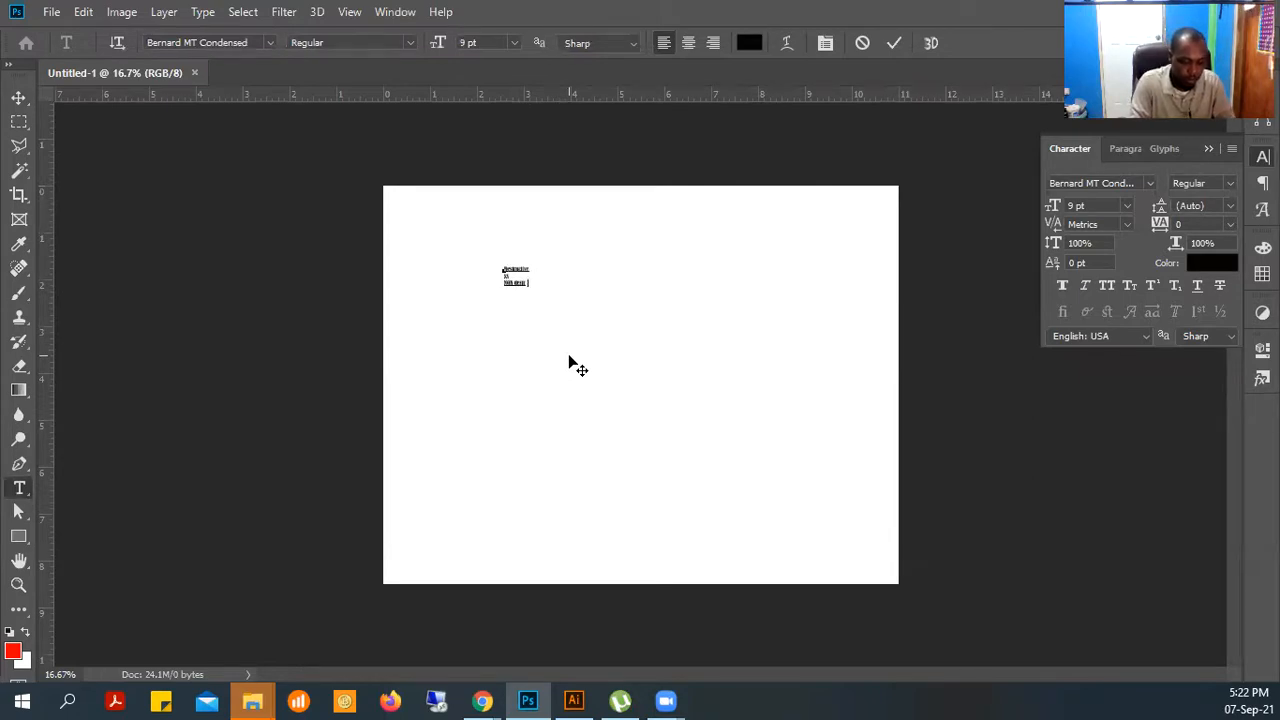
type("gnedit")
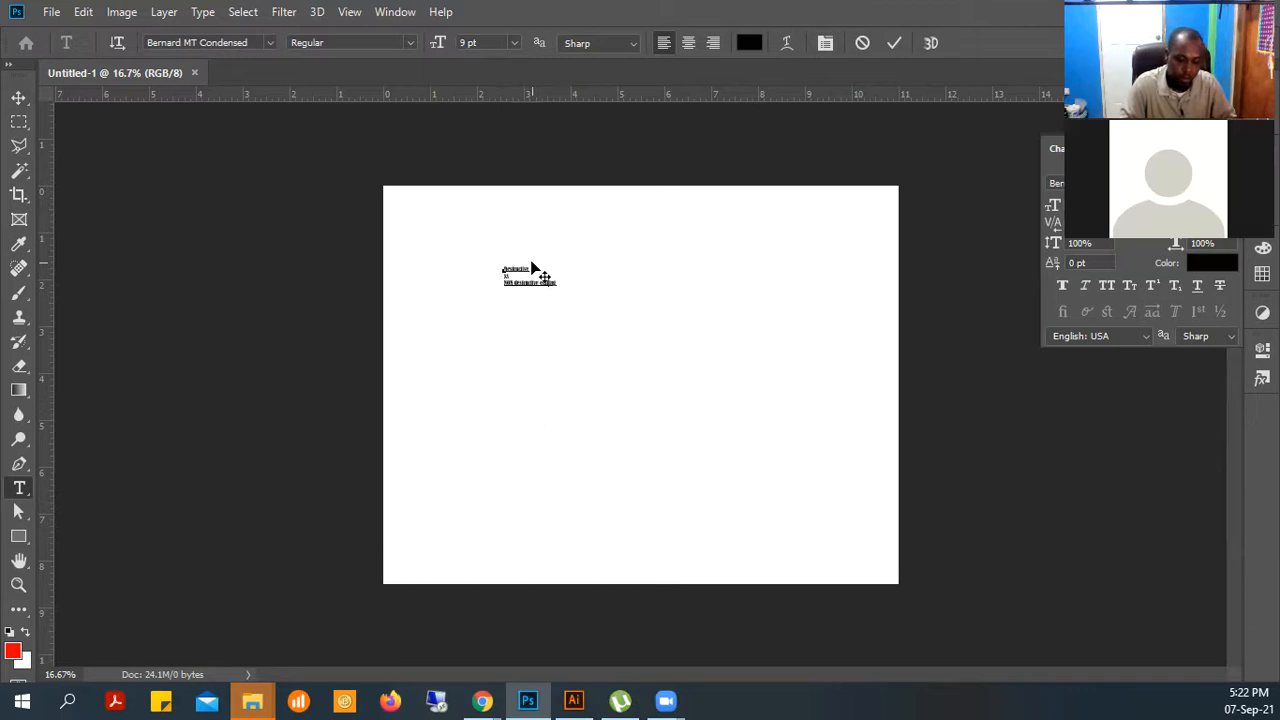
key("Return")
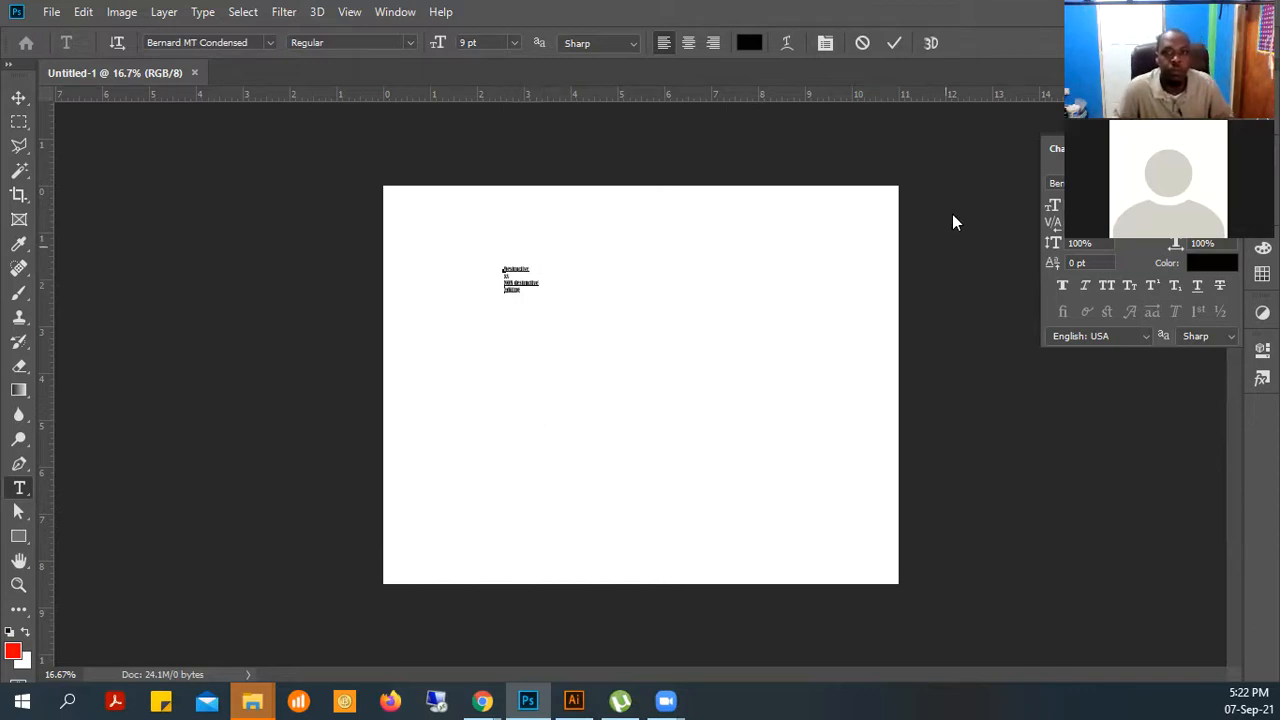
left_click(886, 52)
Scale the text layer up proportionally to about 1135% so it fills most of the canvas
left_click(19, 98)
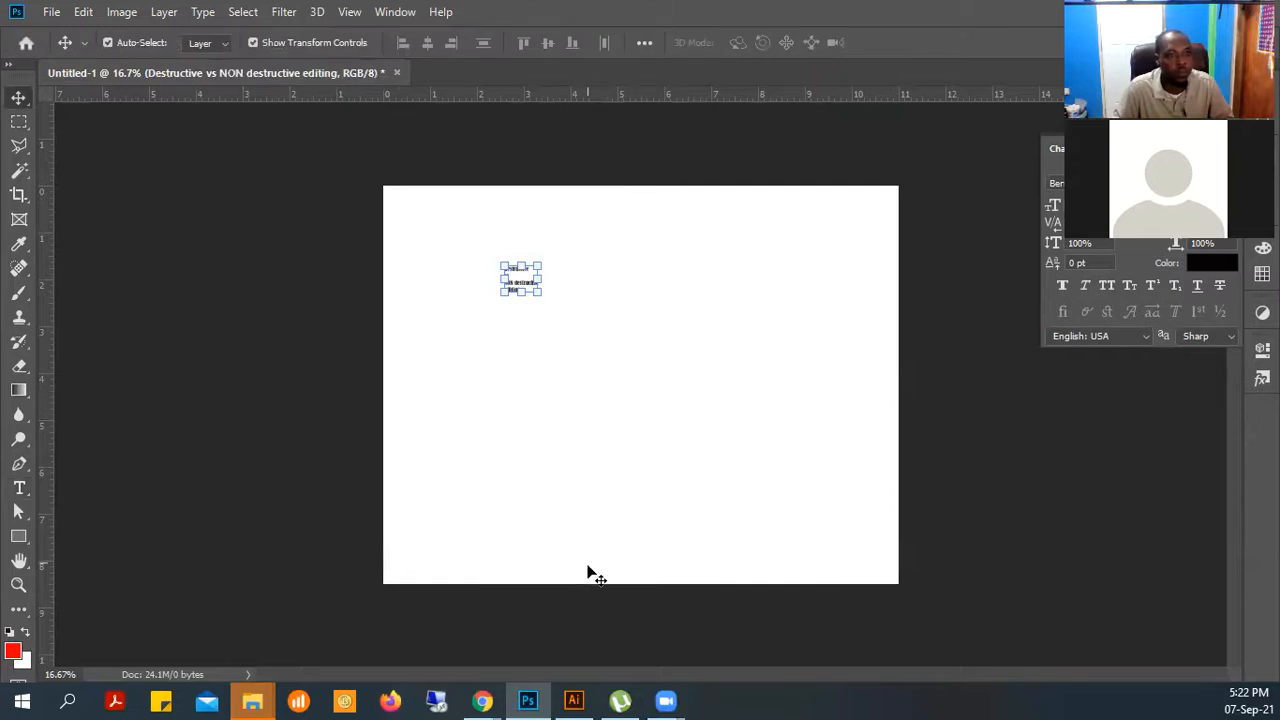
left_click(540, 293)
left_click_drag(540, 293, 874, 614)
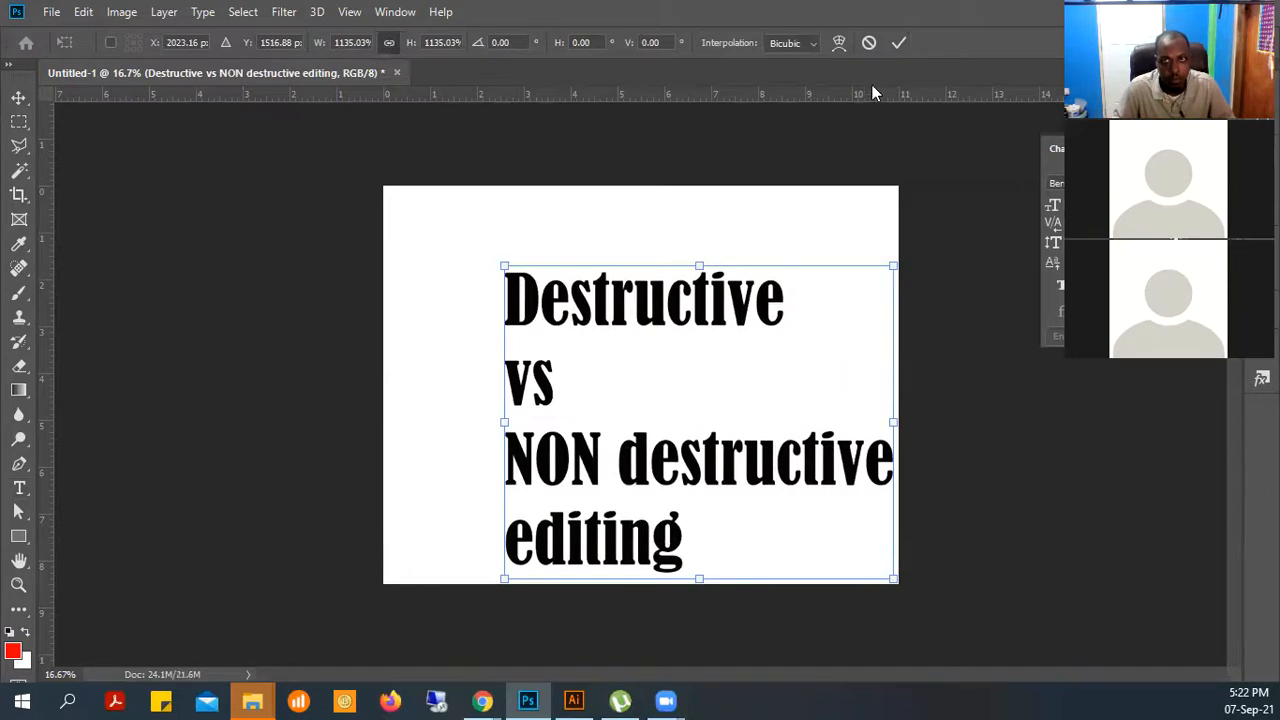
left_click(899, 43)
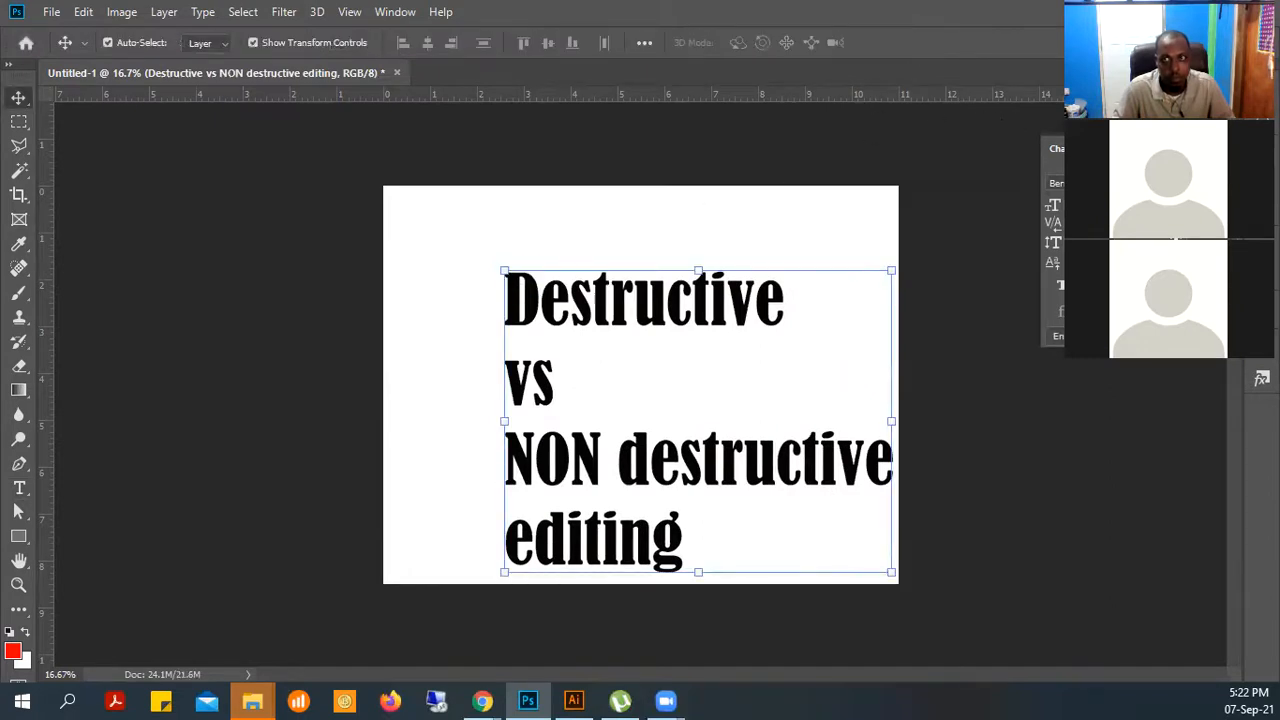
Move the enlarged text up and to the left, closer to the middle of the canvas
left_click(1056, 148)
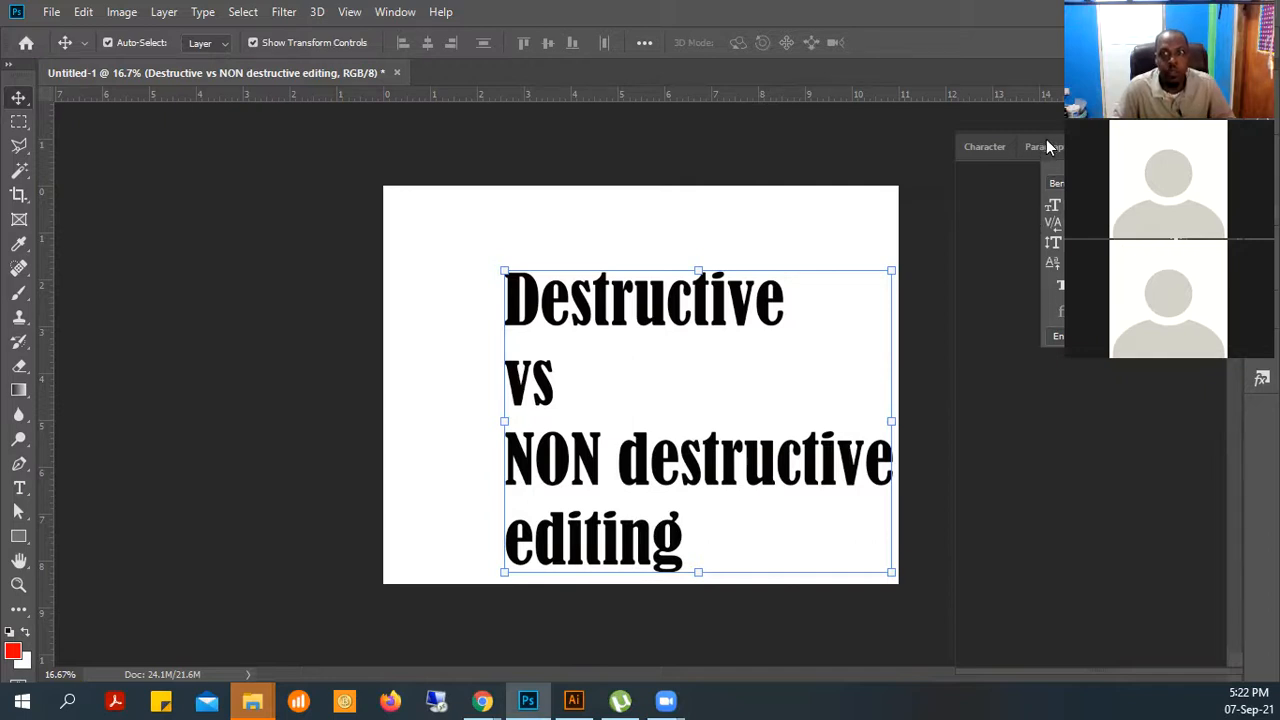
left_click(933, 335)
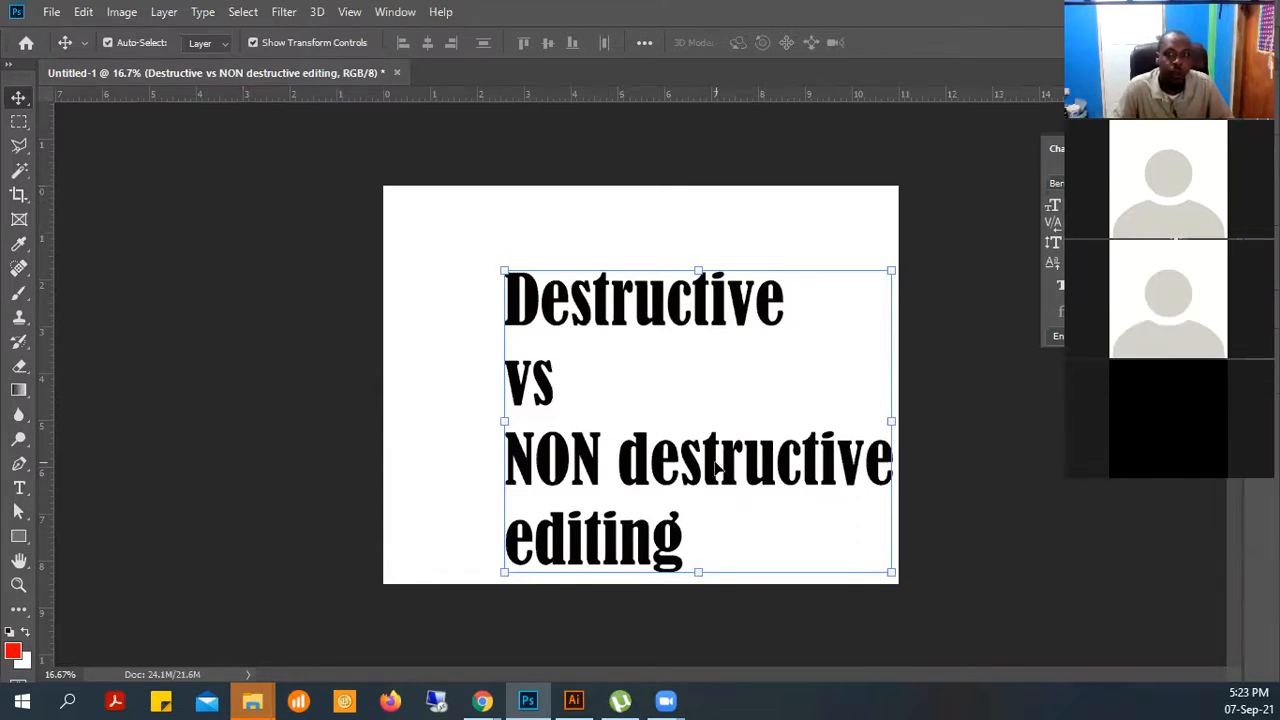
left_click_drag(691, 455, 655, 388)
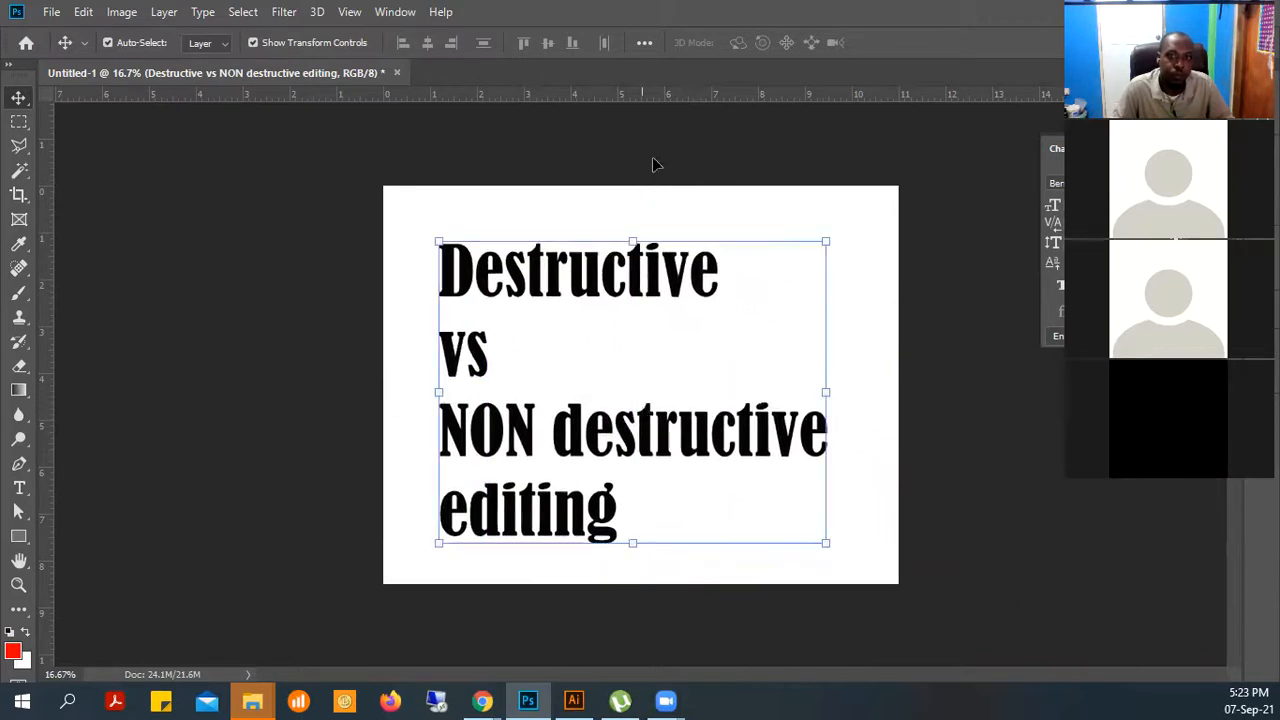
Center-align the text's paragraph, reposition the block in the middle of the canvas, and deselect it
left_click(1128, 148)
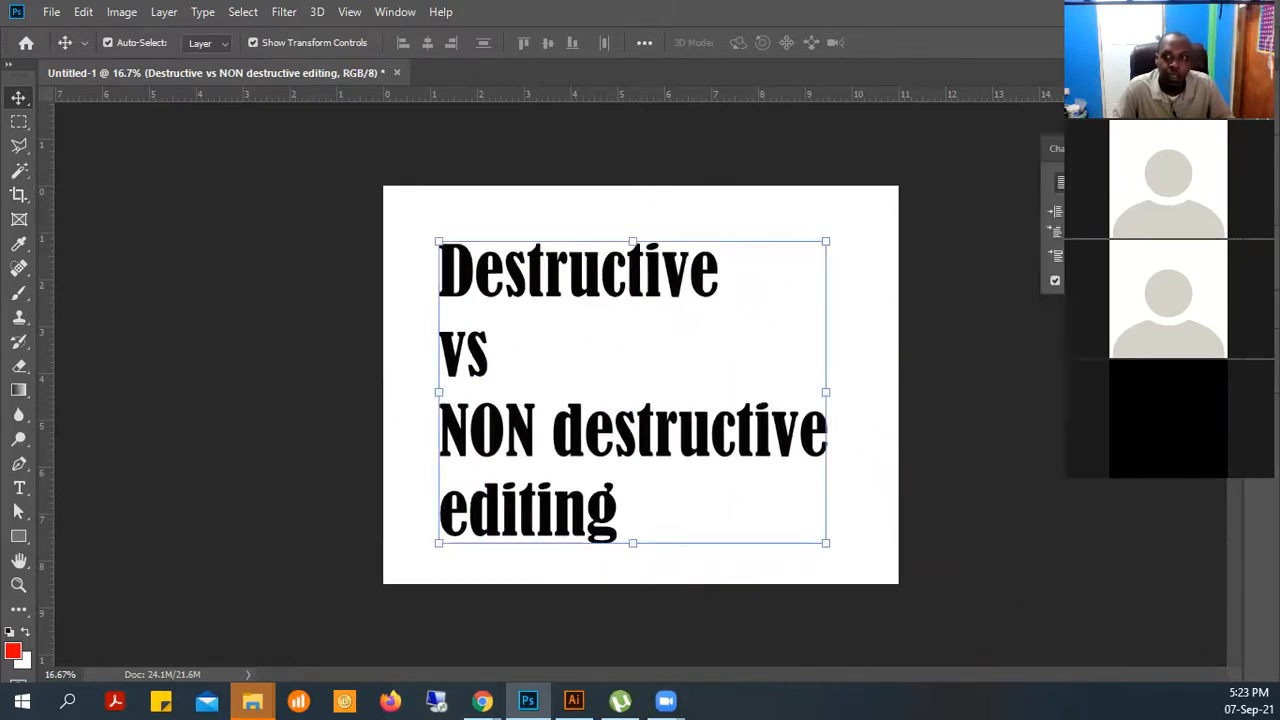
left_click(1085, 182)
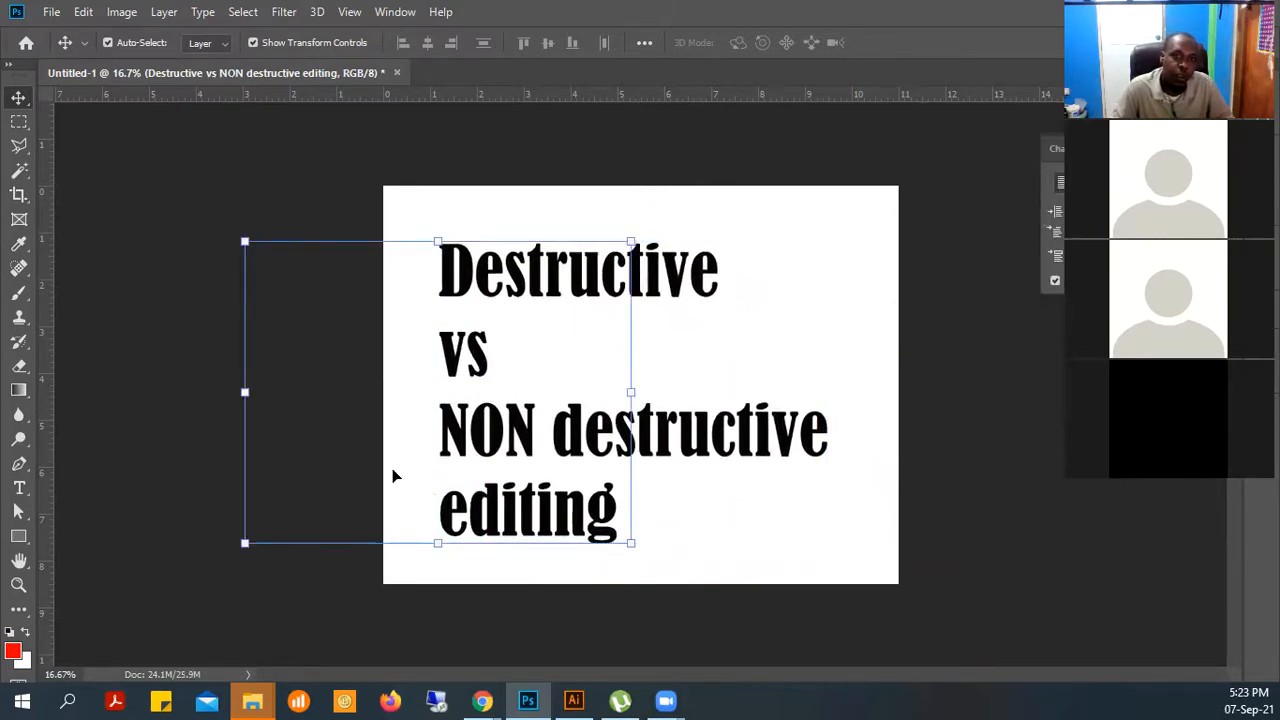
left_click_drag(470, 428, 672, 440)
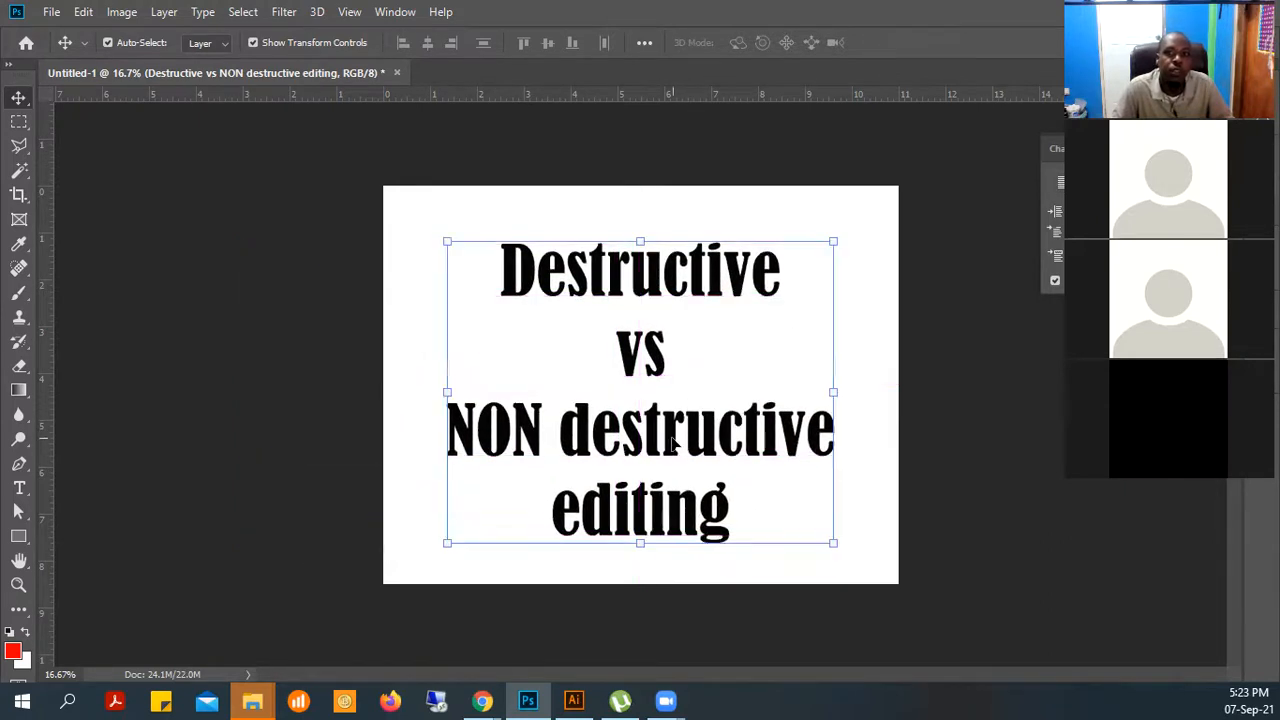
left_click(993, 473)
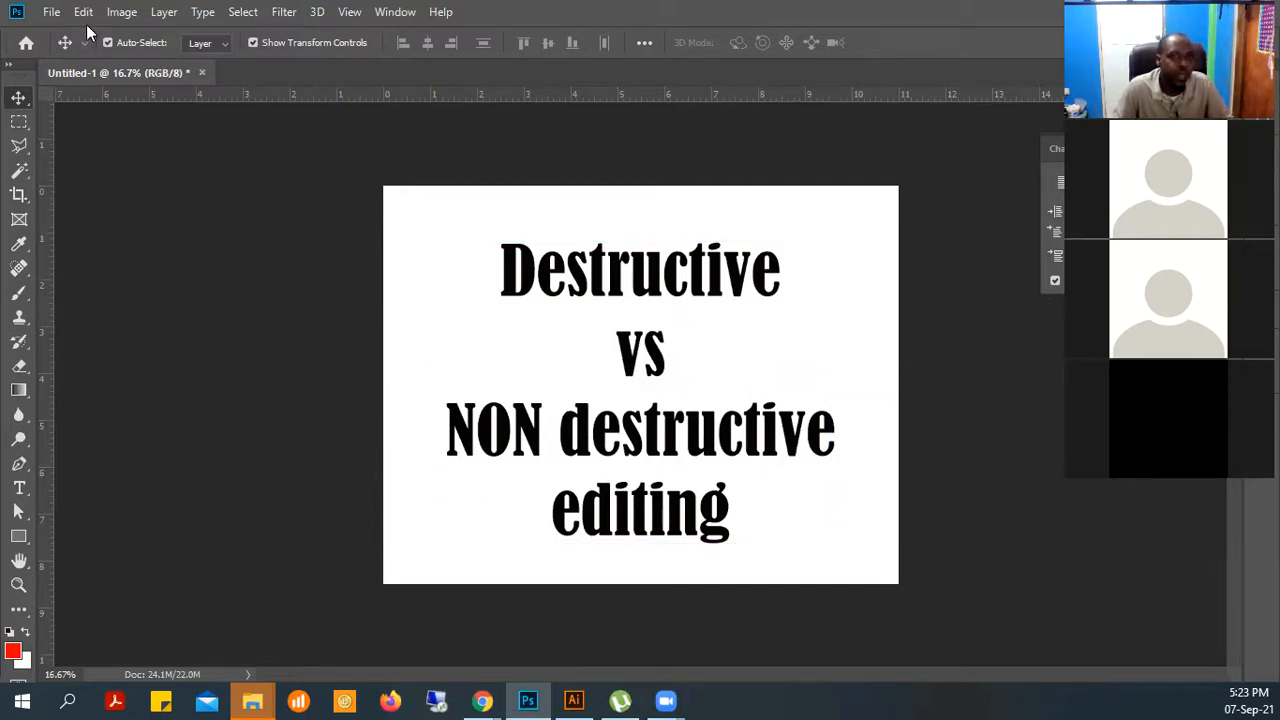
left_click(52, 12)
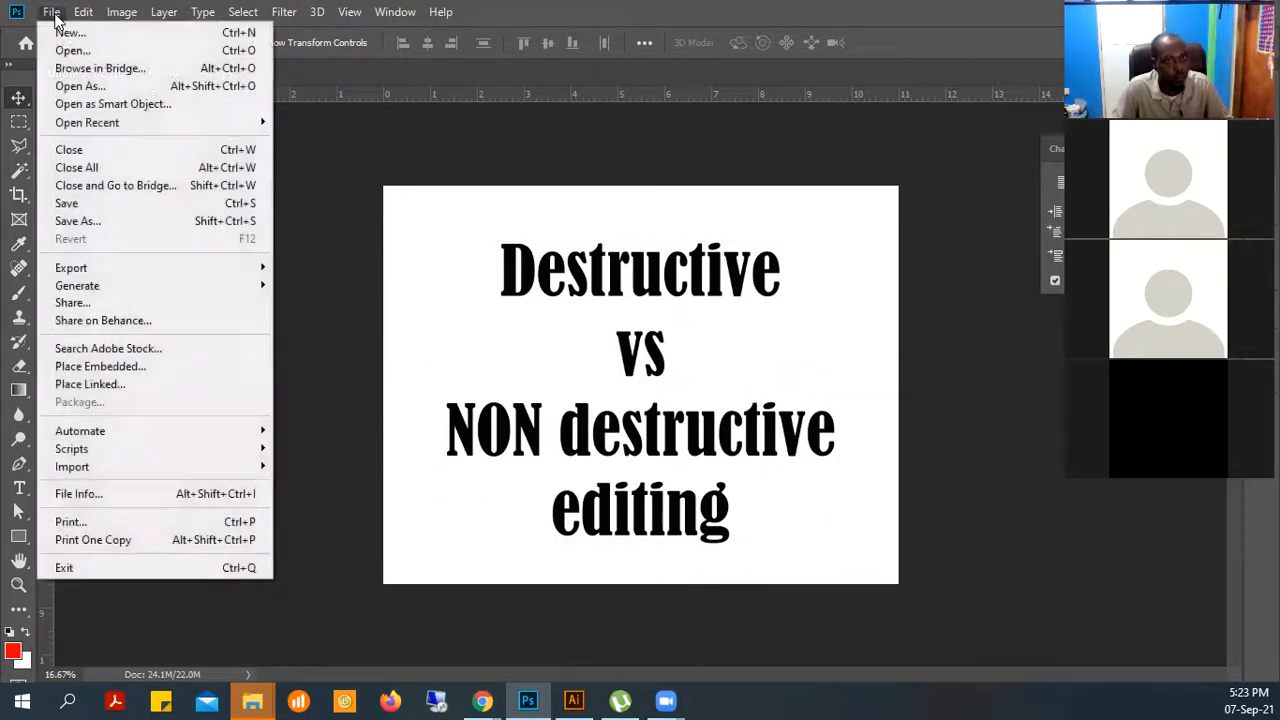
left_click(66, 50)
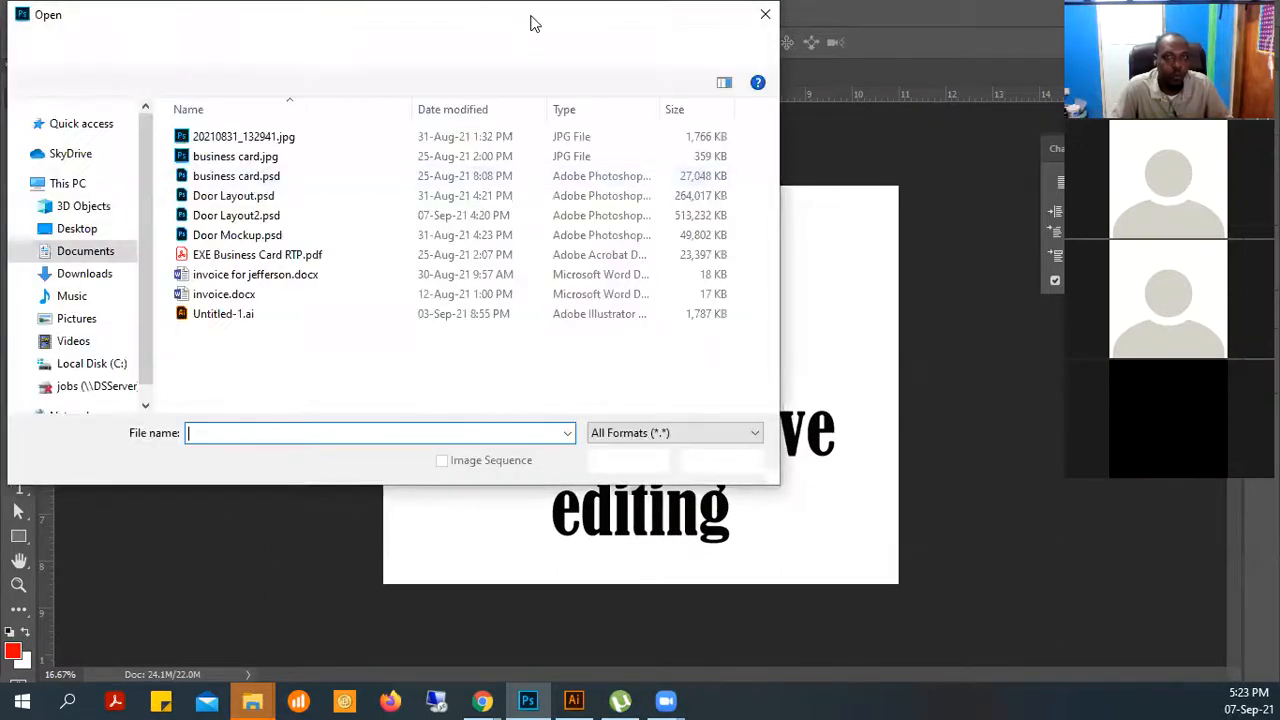
key("Escape")
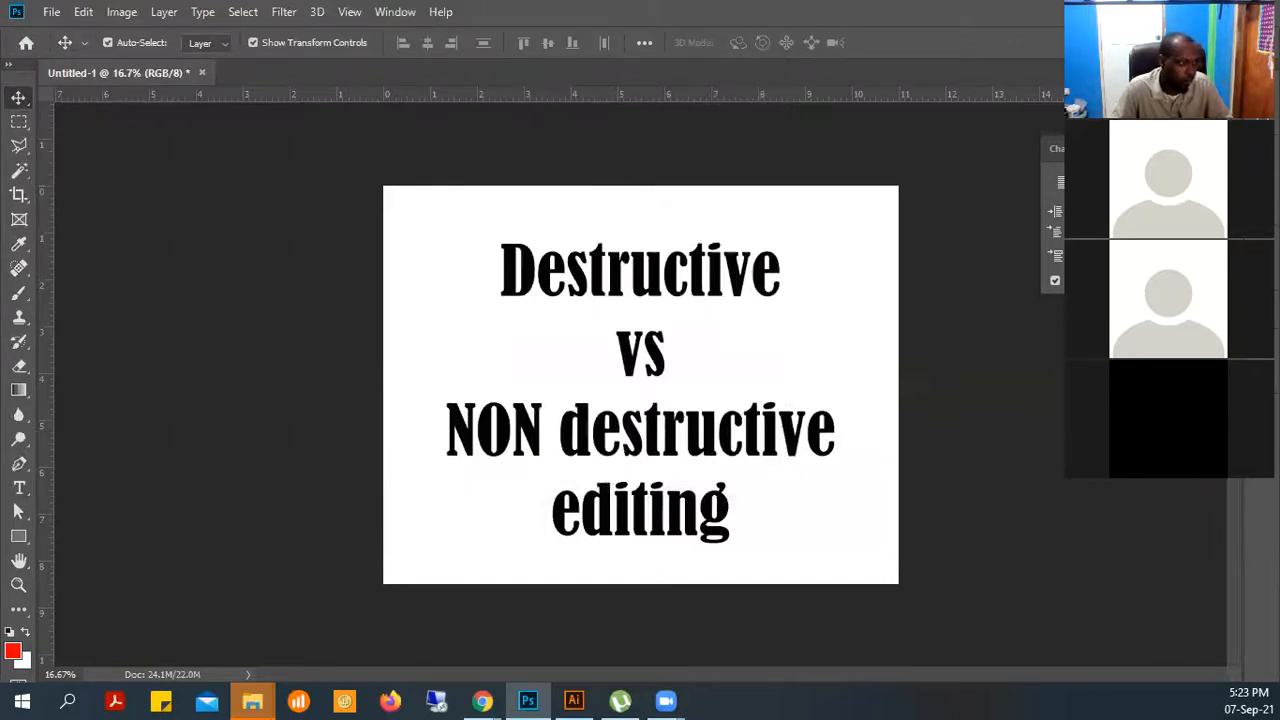
Show the Layers panel and look through the open documents, returning to The-Witcher.png
left_click_drag(1250, 14, 1250, 119)
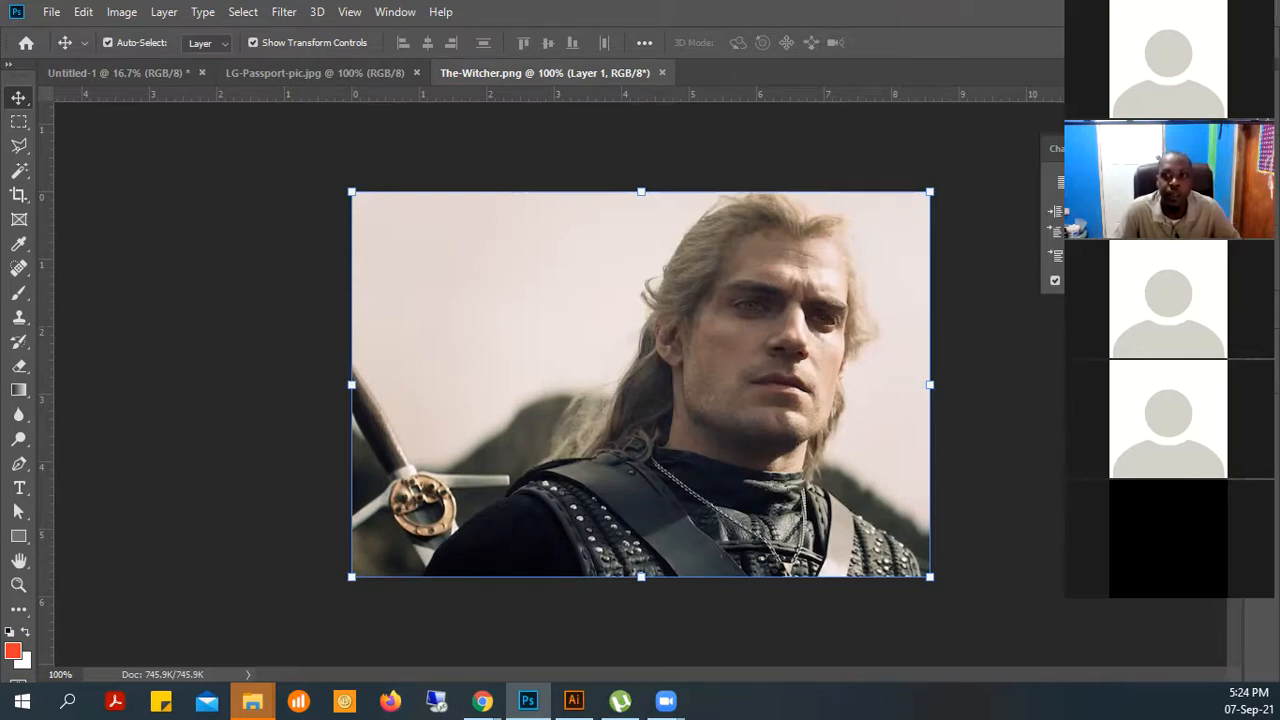
key("F7")
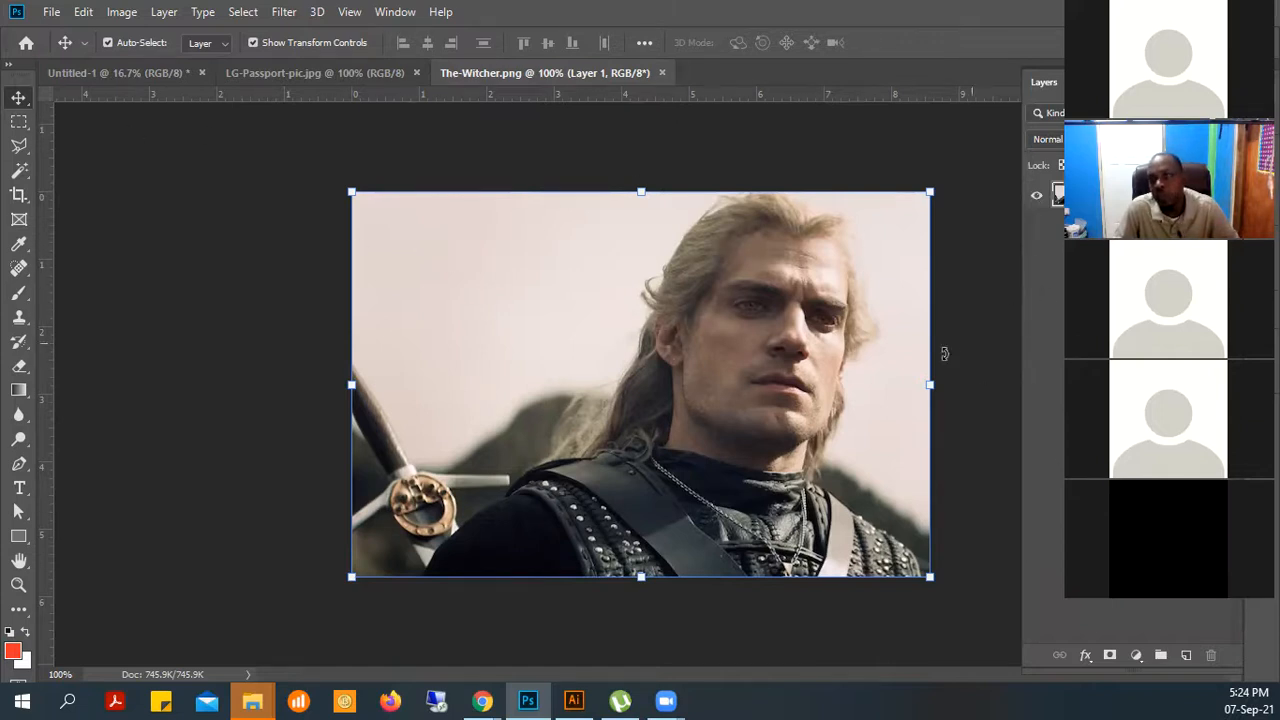
left_click_drag(829, 297, 827, 386)
left_click(677, 270)
left_click(602, 77)
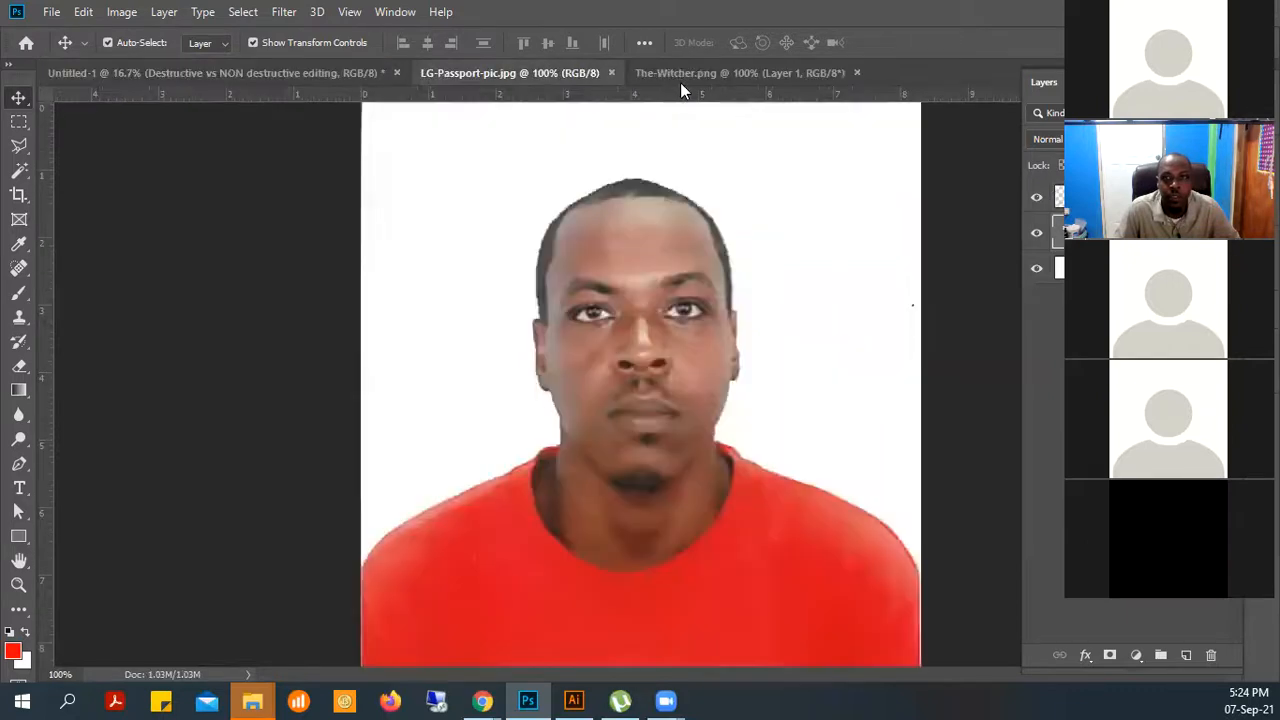
left_click(694, 77)
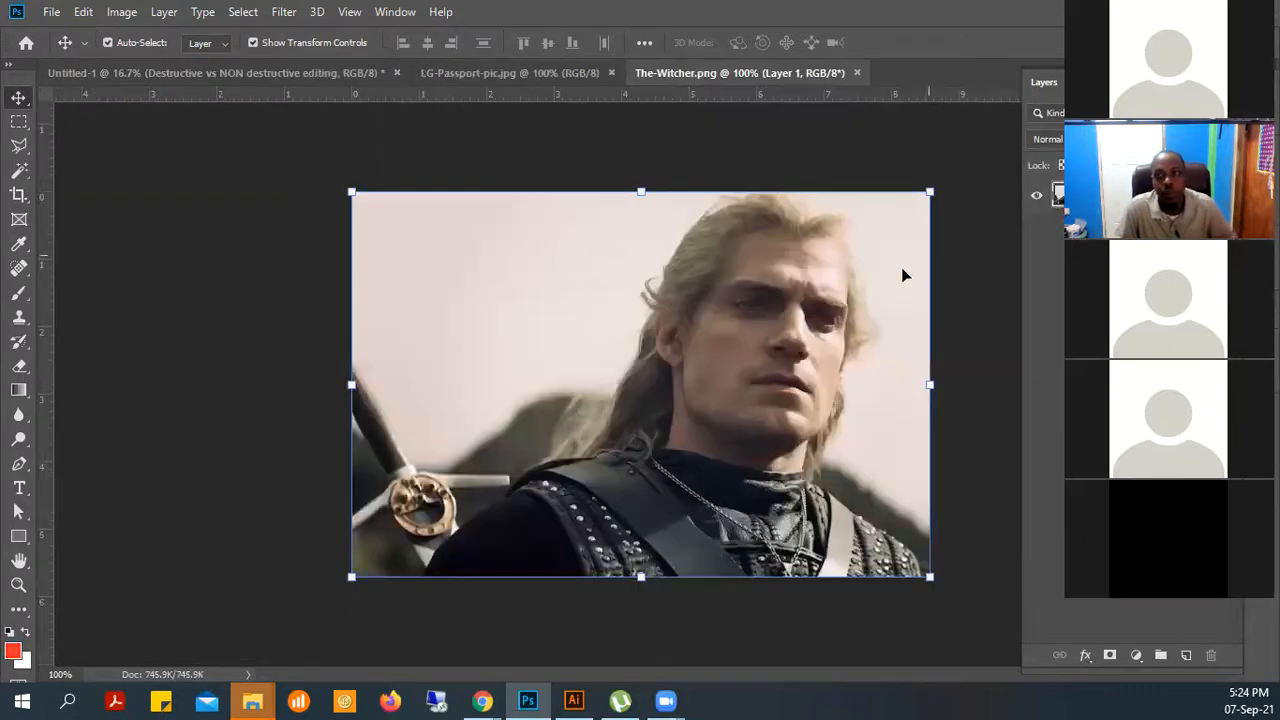
Duplicate the photo layer in The-Witcher.png and hide the original layer beneath the copy
left_click(880, 320)
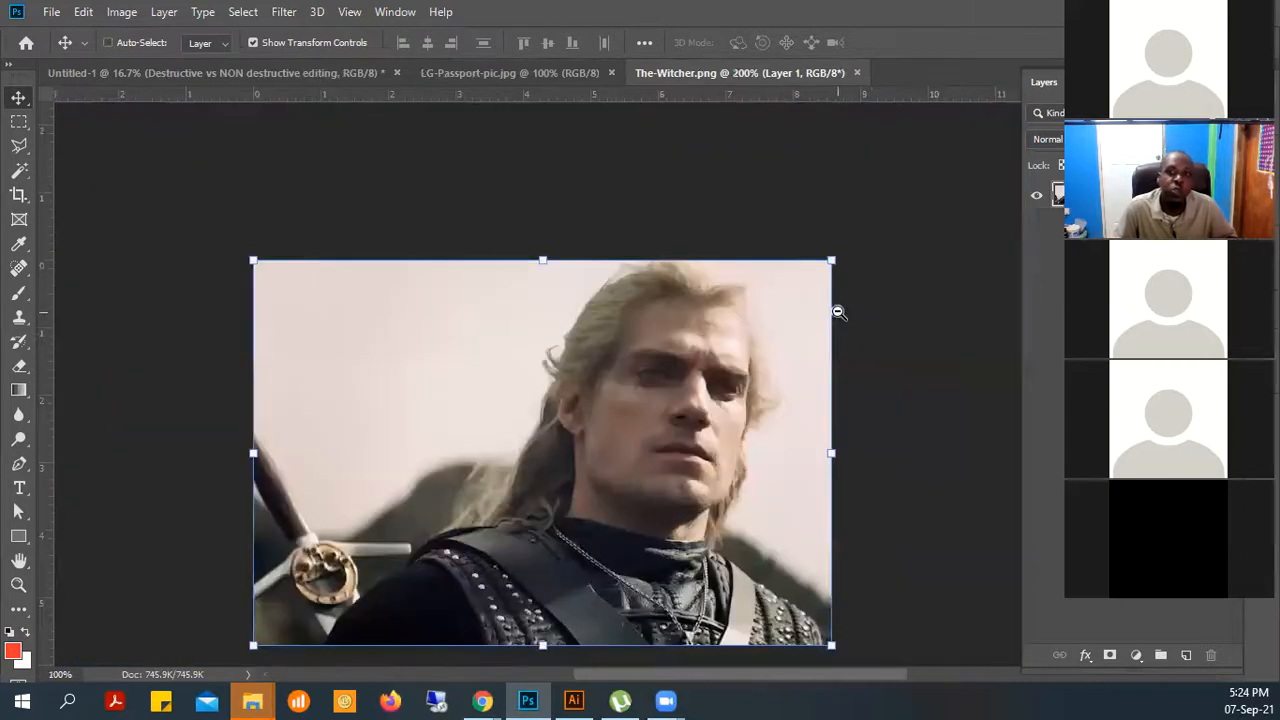
left_click(838, 312, "alt")
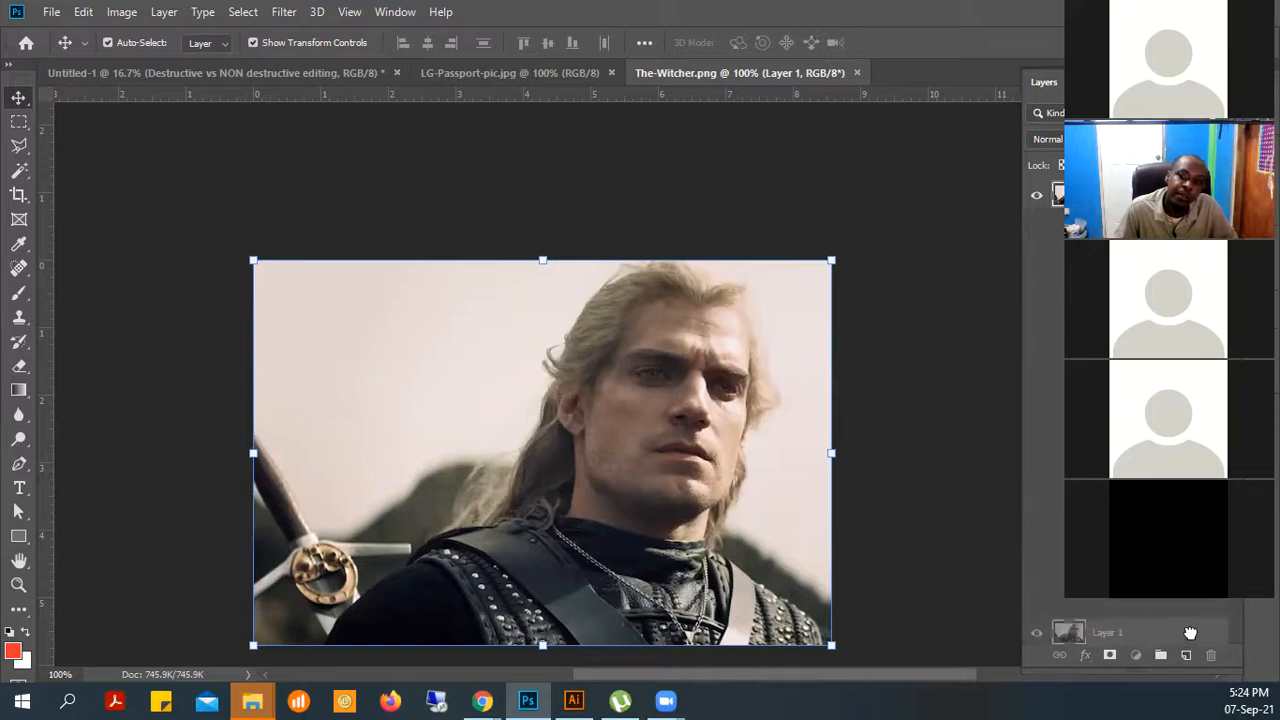
left_click_drag(1175, 627, 1186, 654)
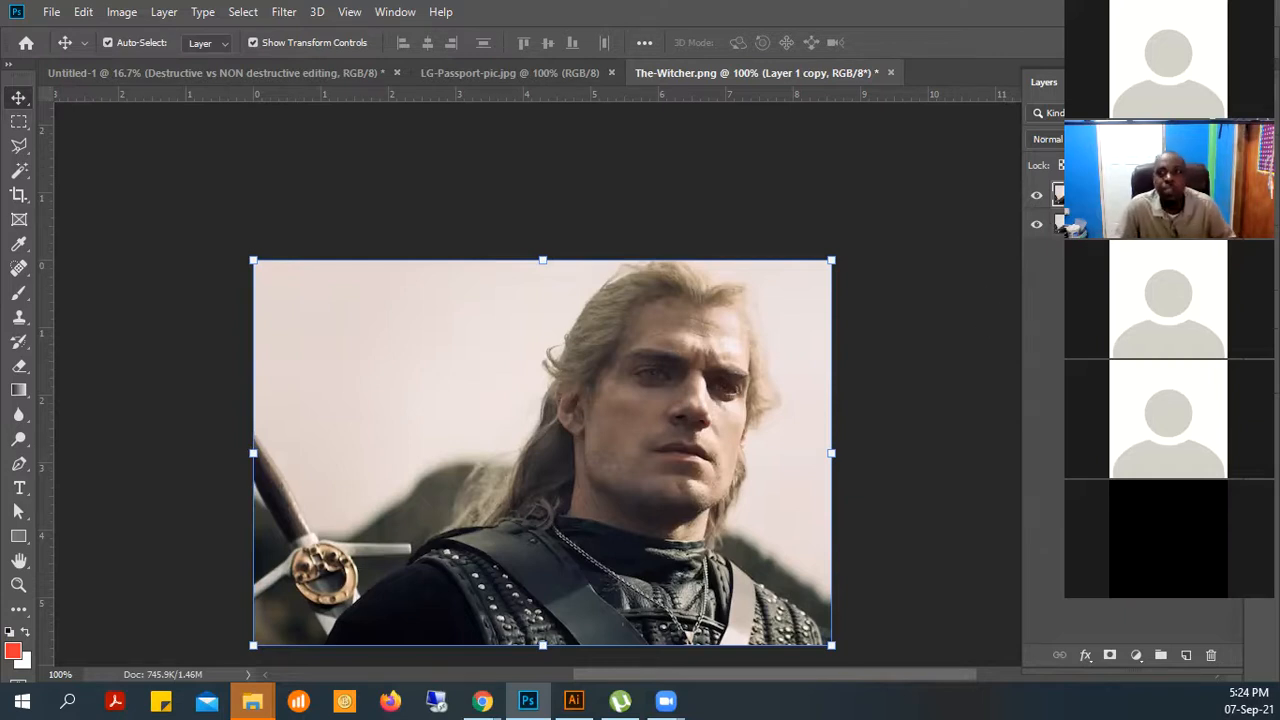
left_click(1036, 224)
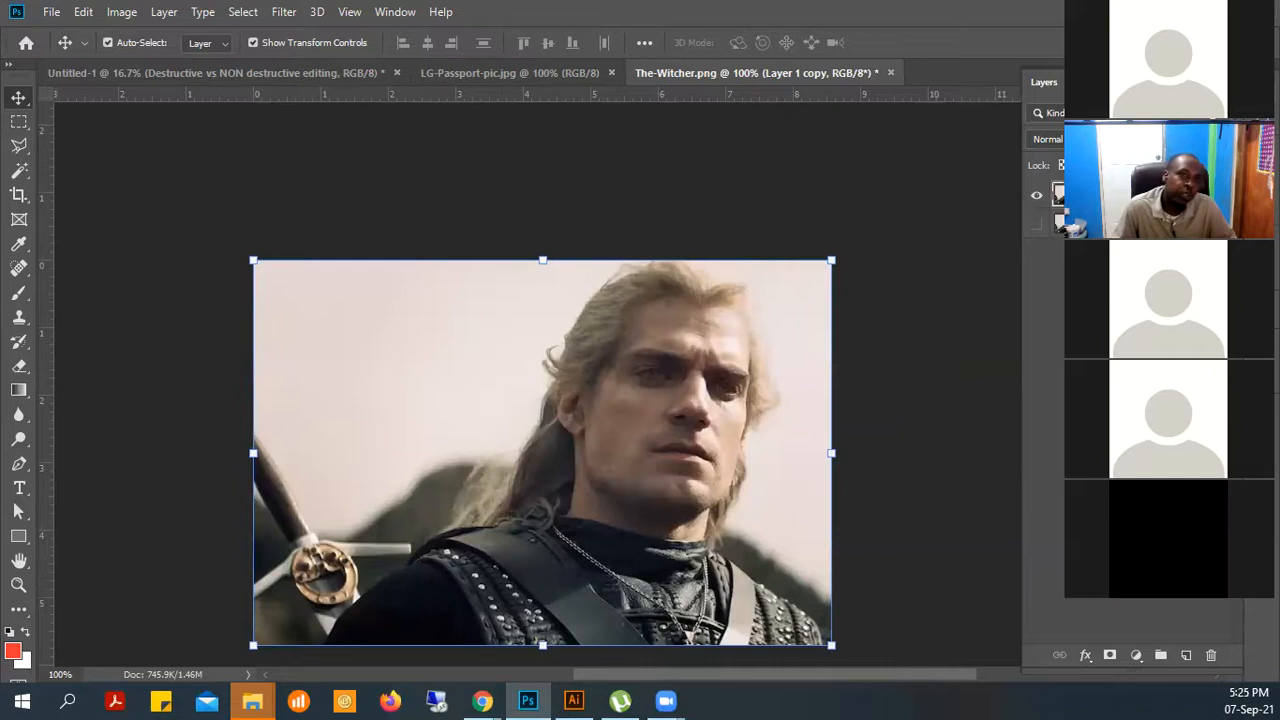
Select the pale sky behind the man on the layer copy with the Magic Wand
left_click(19, 145)
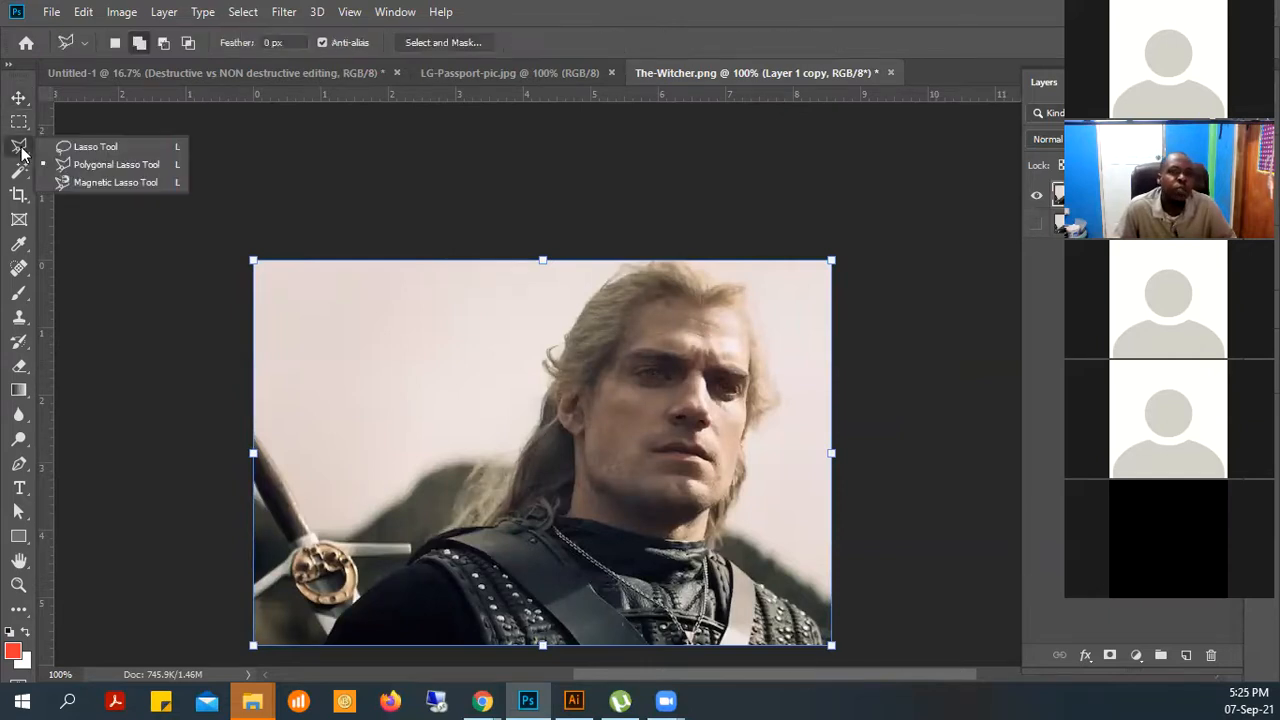
left_click(100, 164)
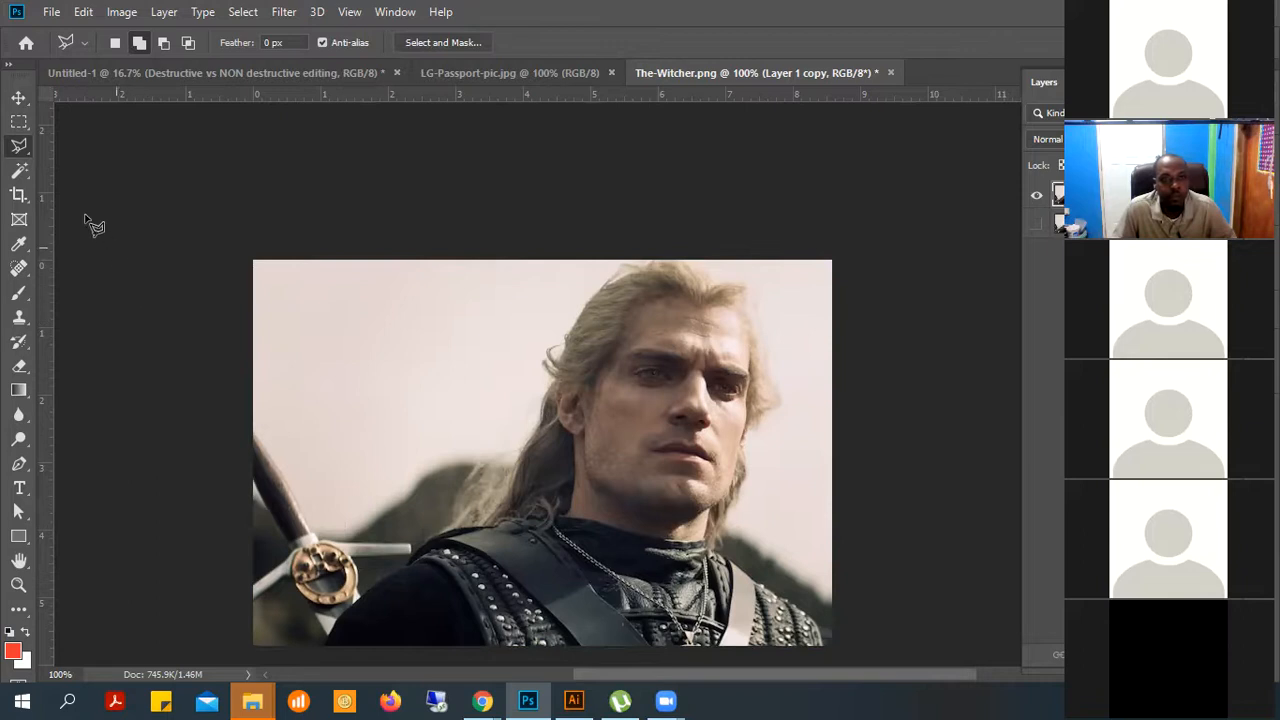
left_click(16, 172)
left_click(346, 320)
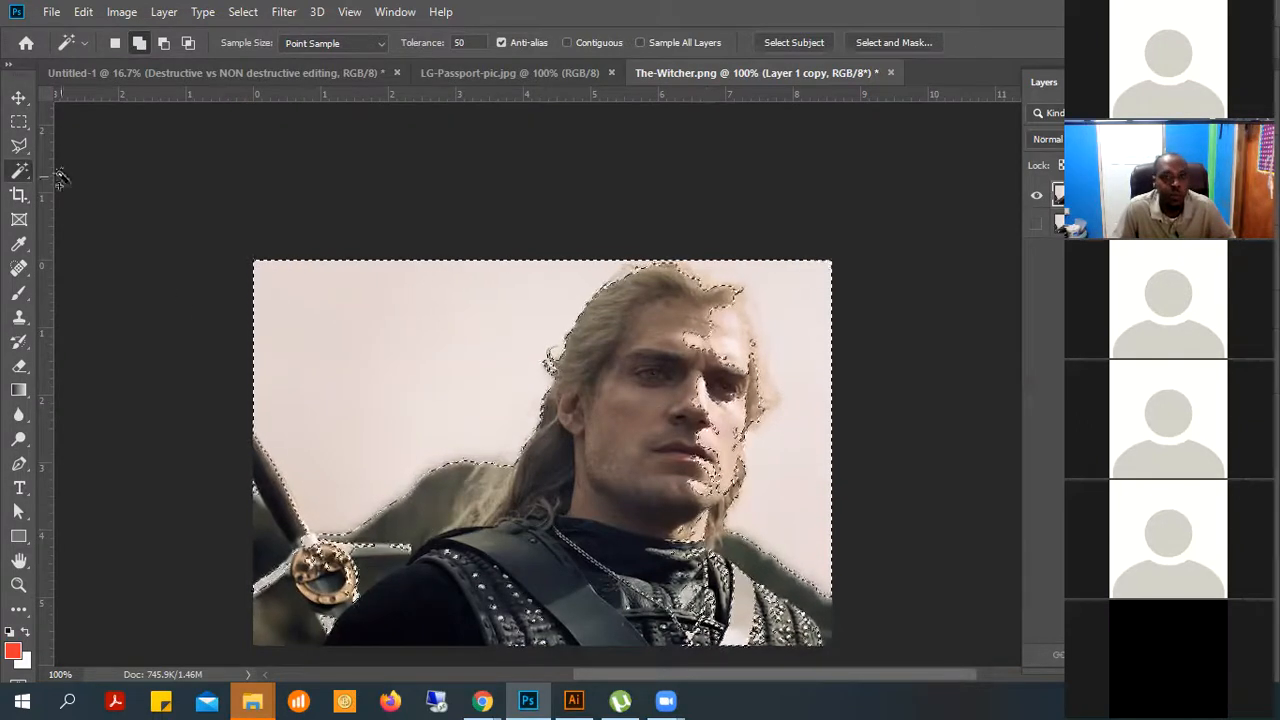
Subtract the face, clothing and right-hand areas with the Quick Selection tool, keeping only the sky left of the head selected
right_click(22, 178)
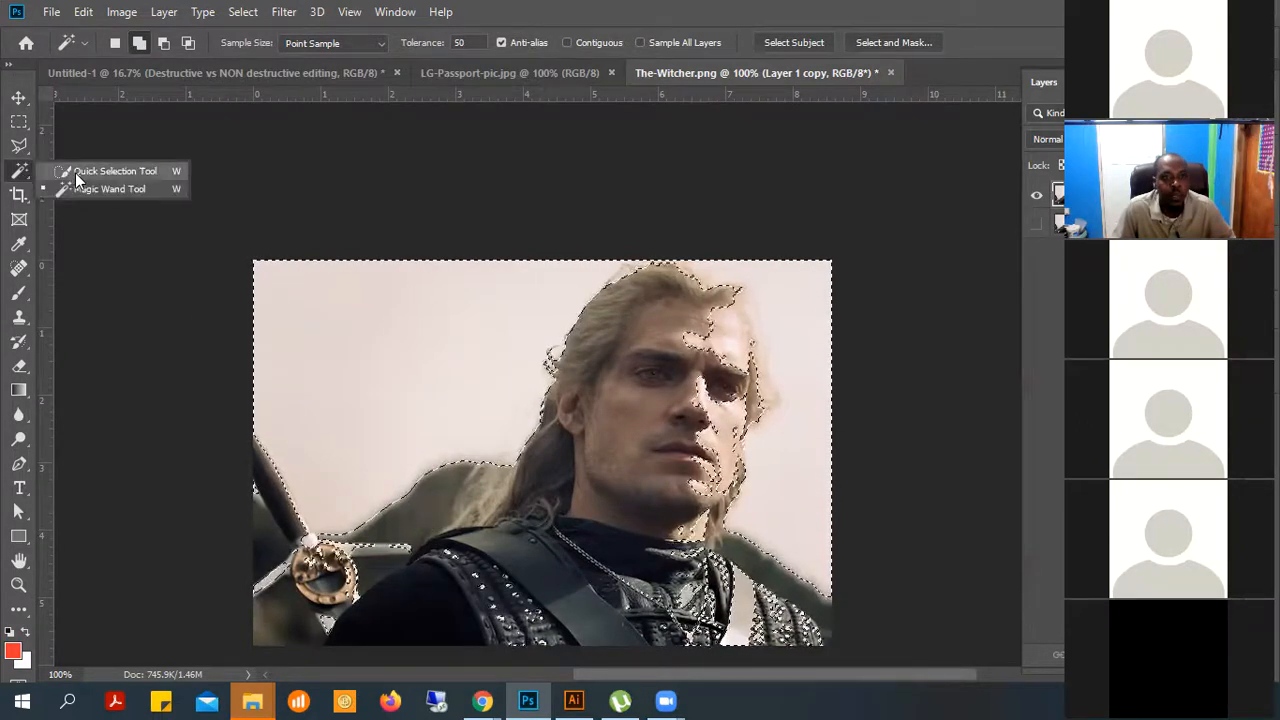
left_click(75, 174)
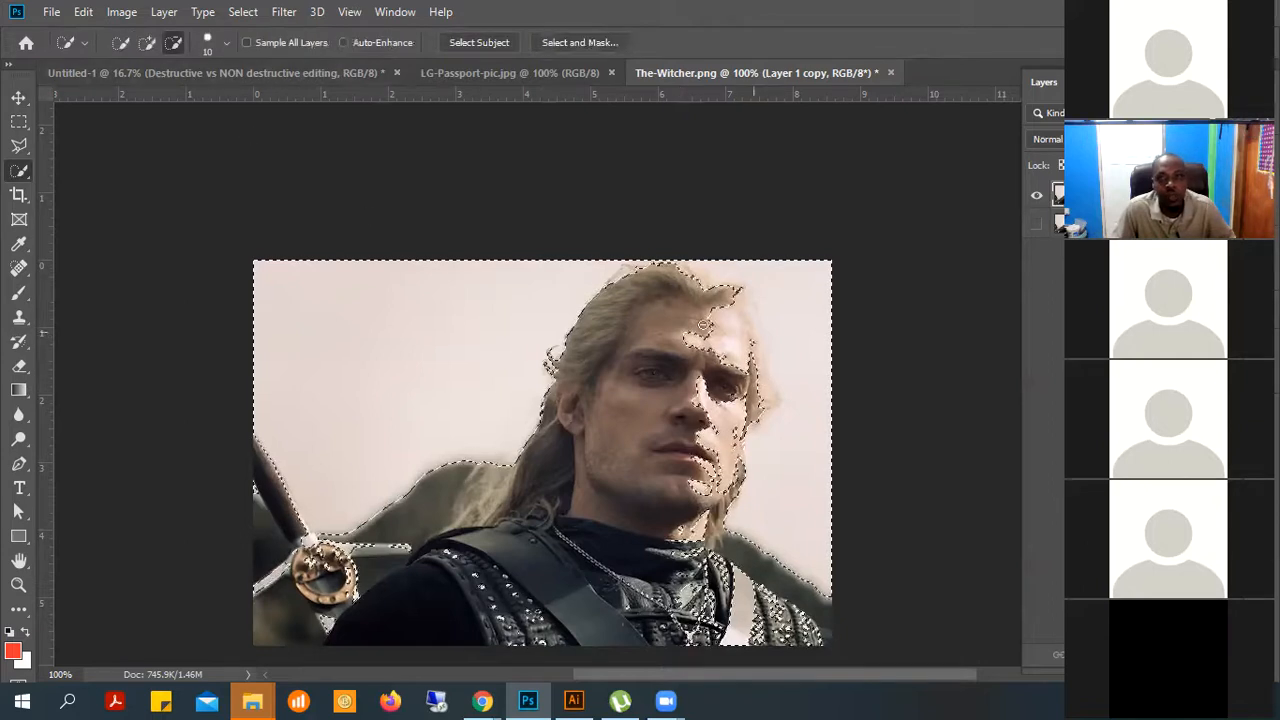
left_click_drag(721, 377, 718, 455)
left_click_drag(710, 524, 722, 616)
mouse_move(708, 600)
left_mouse_down()
mouse_move(780, 608)
mouse_move(808, 632)
mouse_move(630, 524)
mouse_move(688, 426)
left_mouse_up()
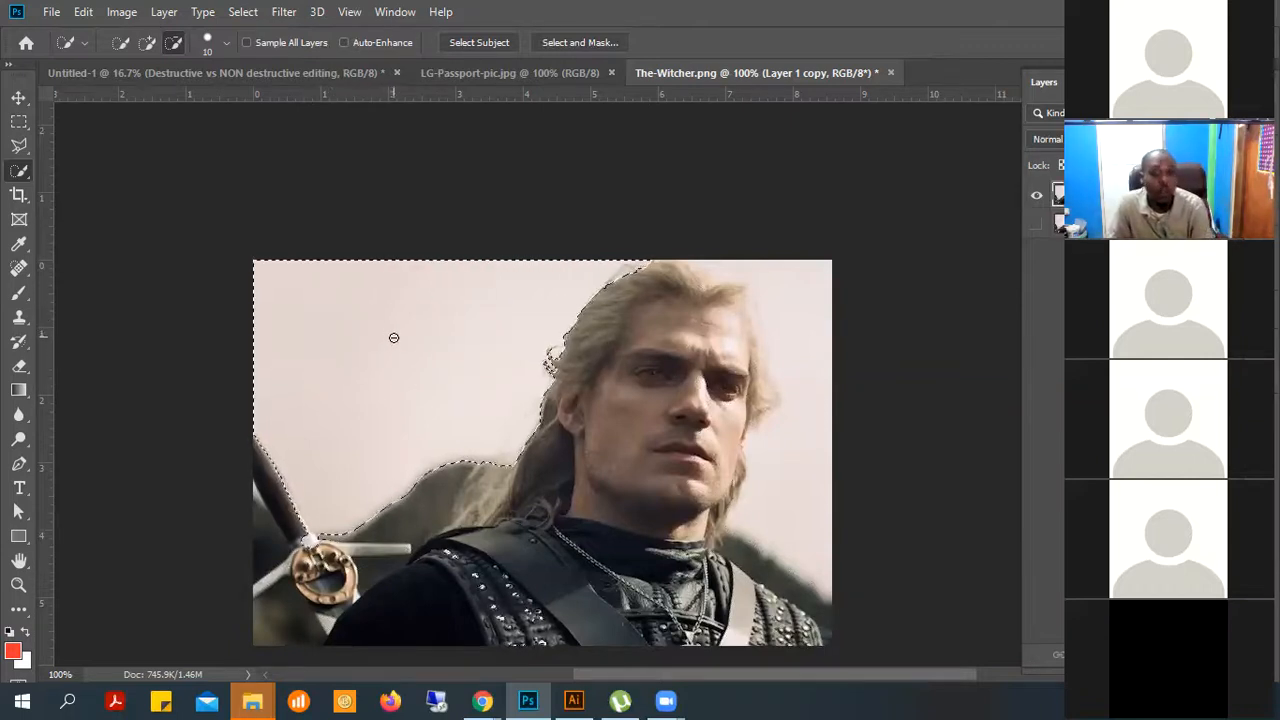
Delete the selected sky from the layer copy, clear the selection, and inspect the cut edge around the hair
key("Delete")
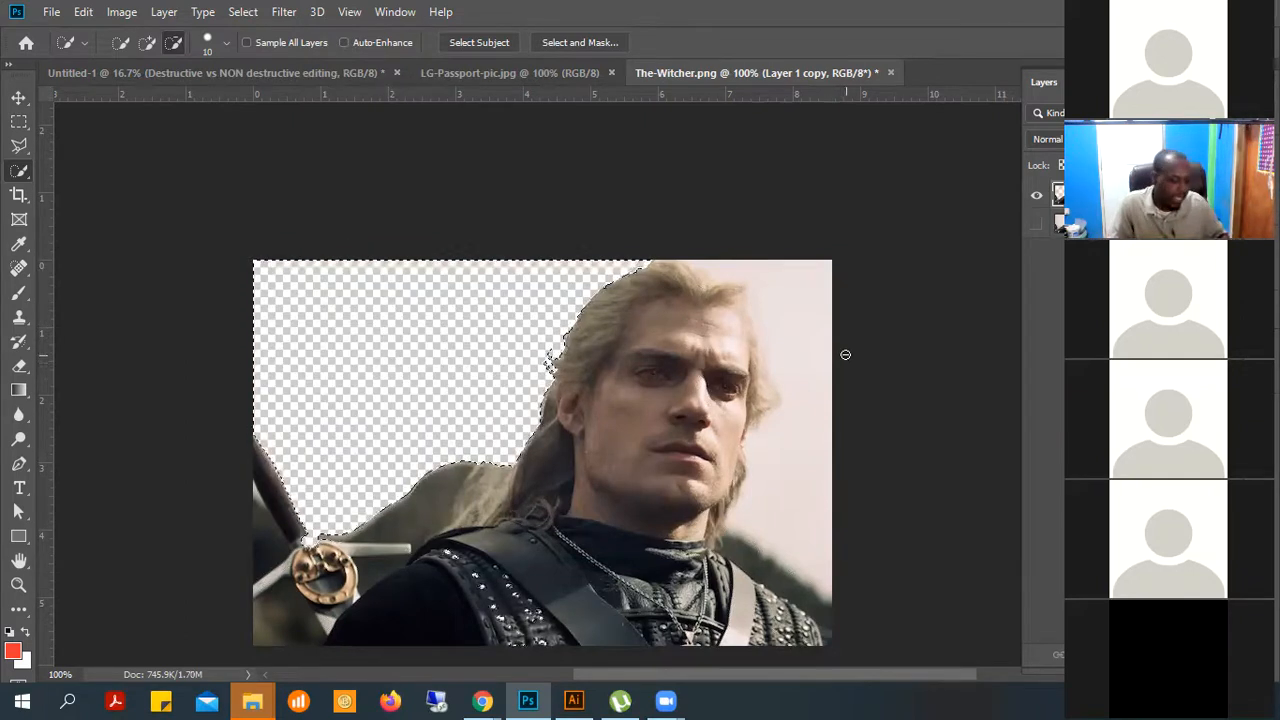
key("ctrl+d")
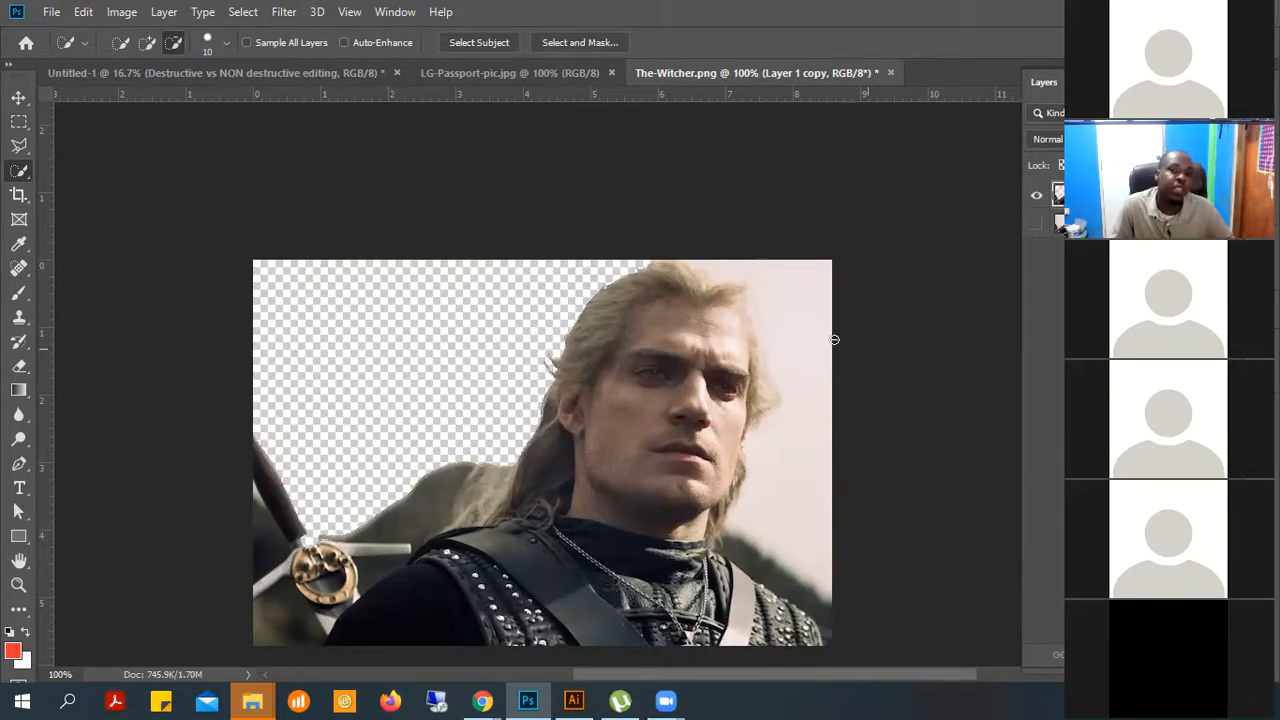
left_click(460, 350)
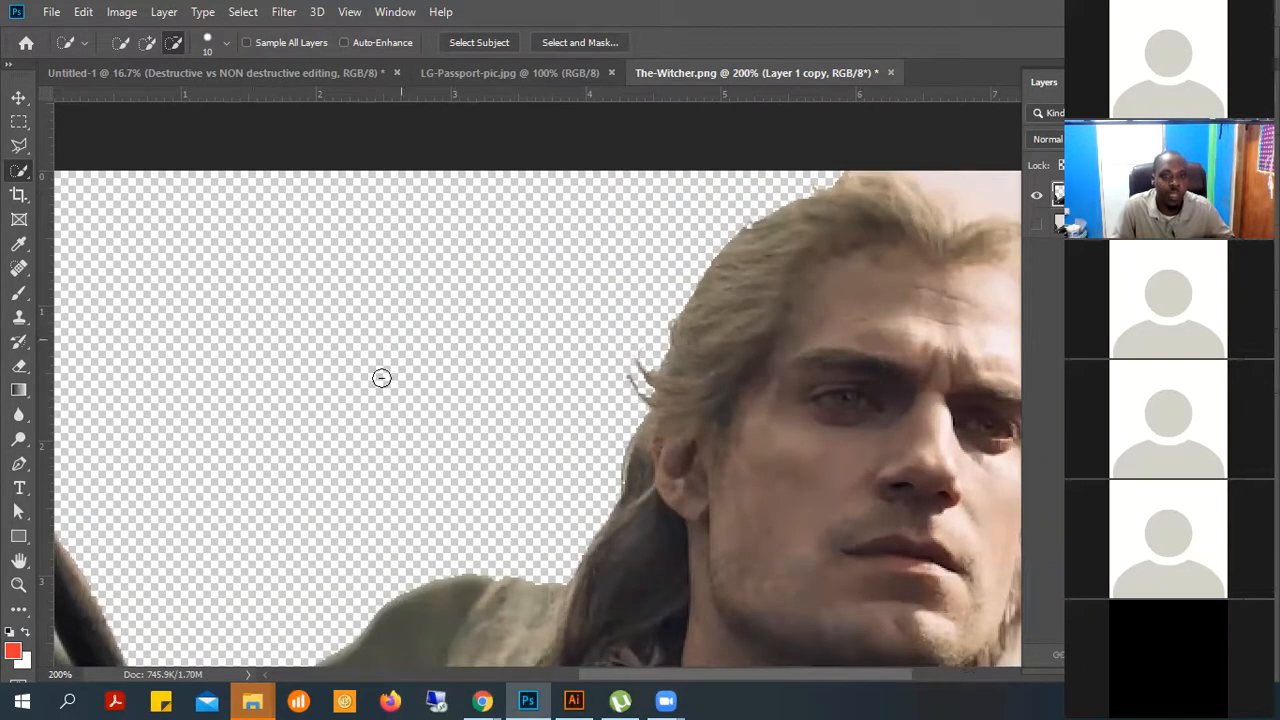
left_click(316, 372, "ctrl")
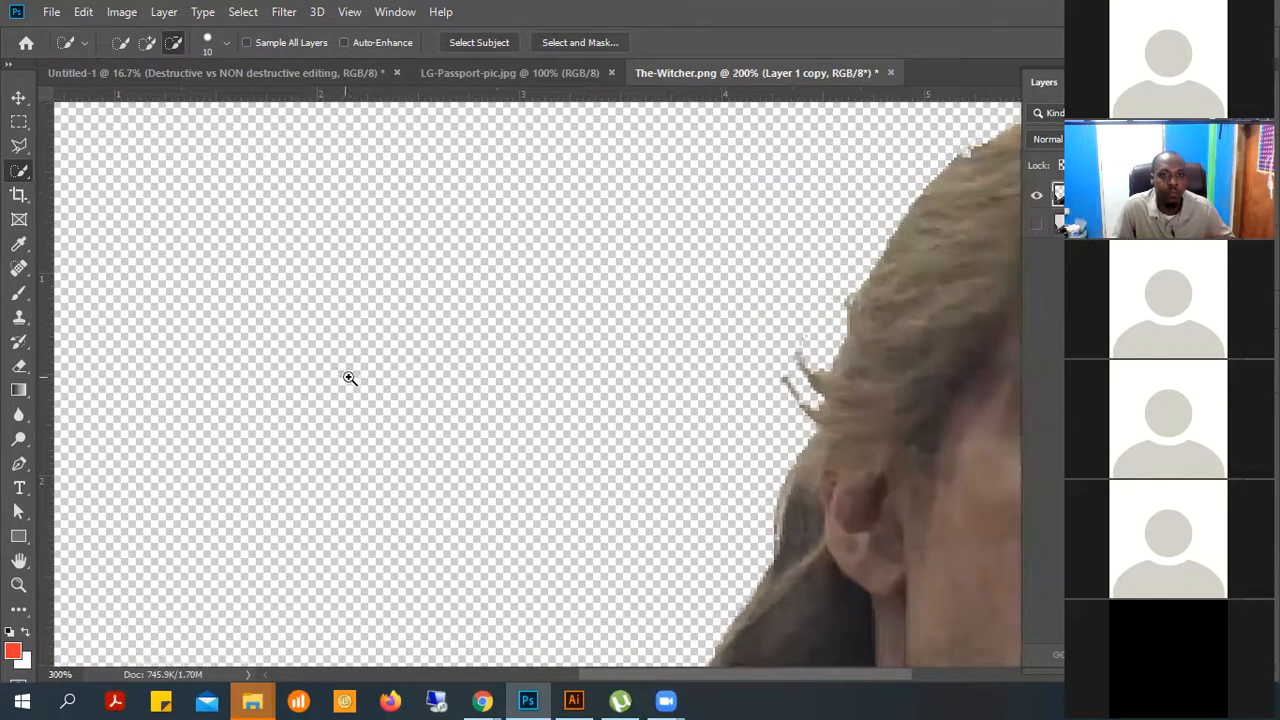
Try moving the cut-out layer copy down and slightly to the right on the canvas
left_click(353, 377, "alt")
left_click(353, 376, "alt")
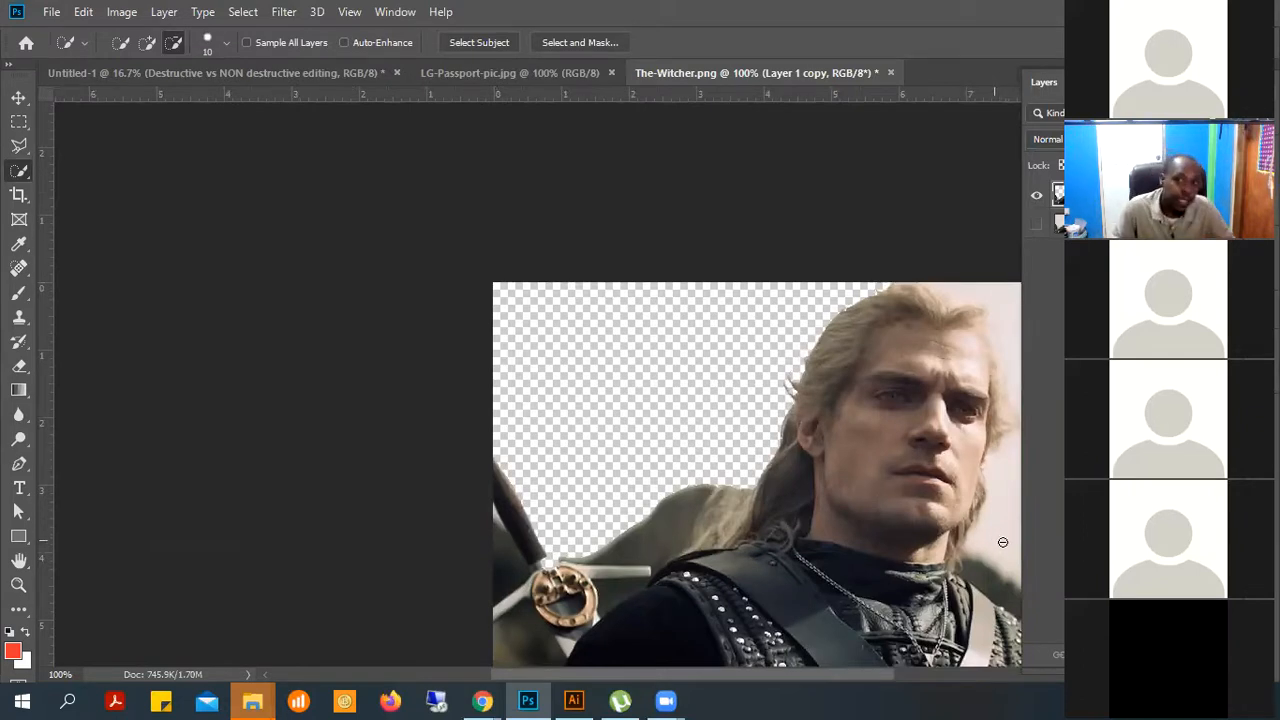
left_click(19, 97)
left_click_drag(921, 314, 932, 432)
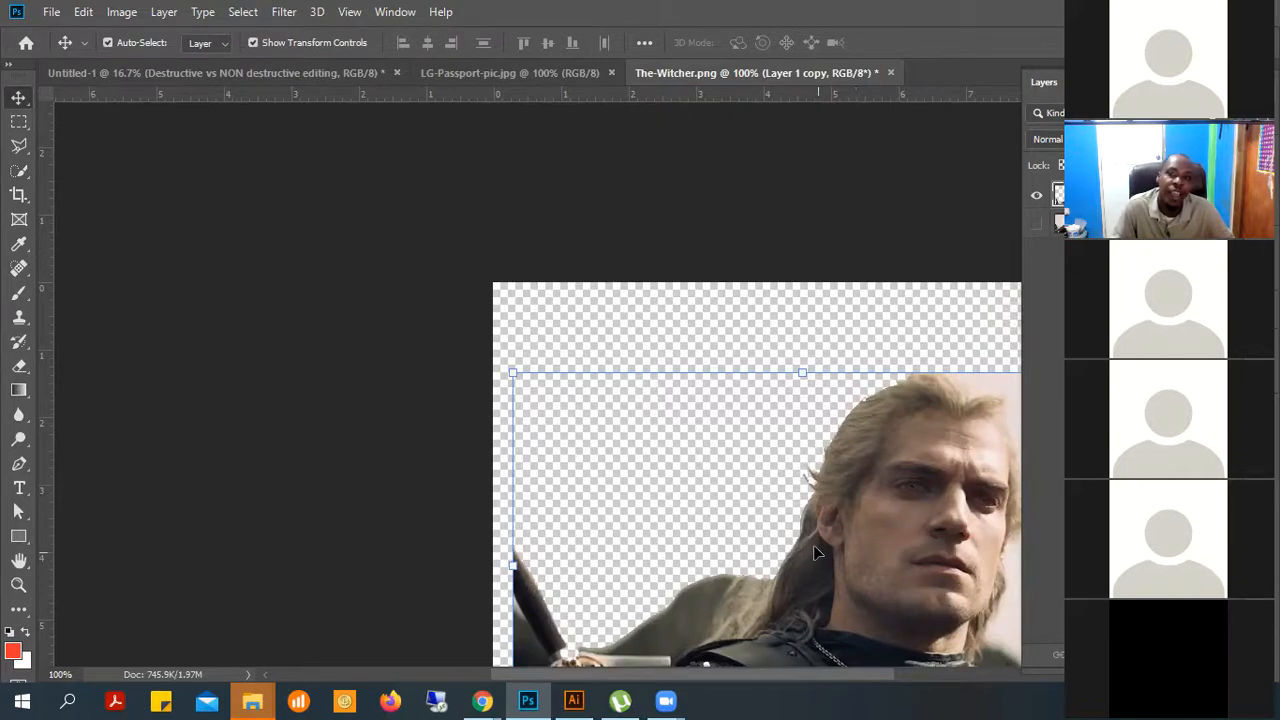
key("F7")
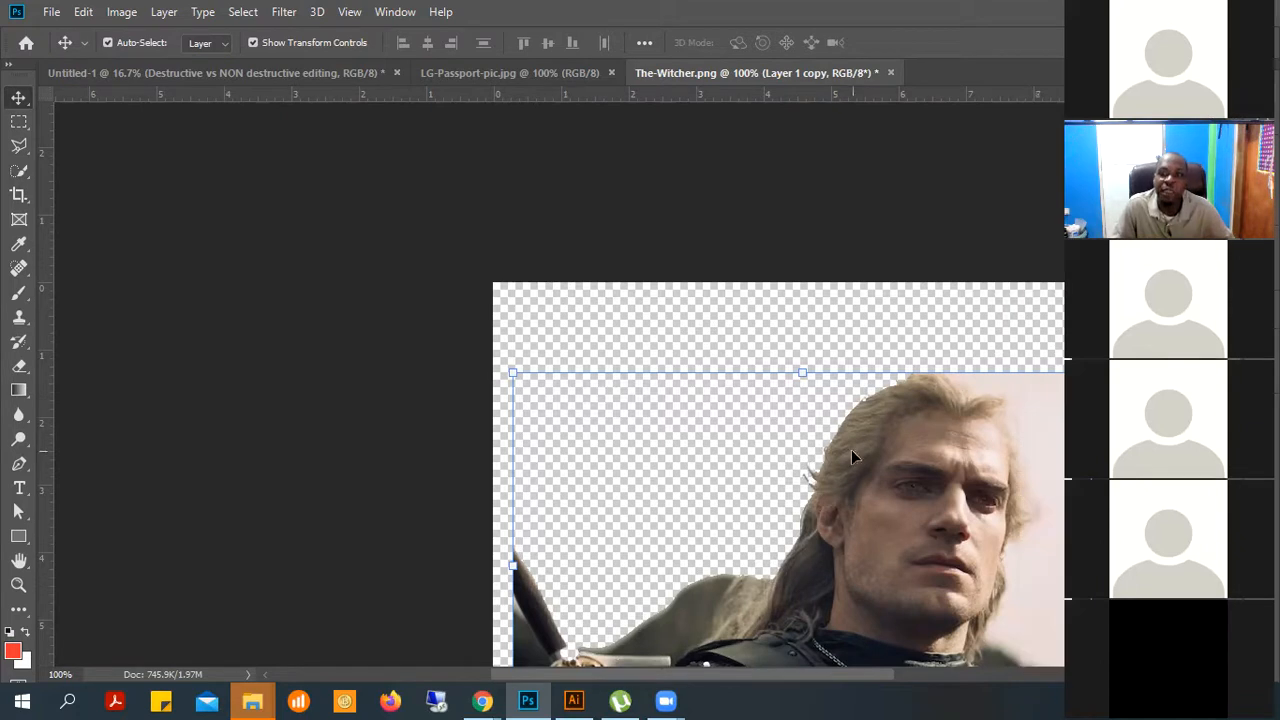
Undo the layer move, the deselection and the sky deletion, stepping back to the intact layer copy with the sky selected
key("ctrl+z")
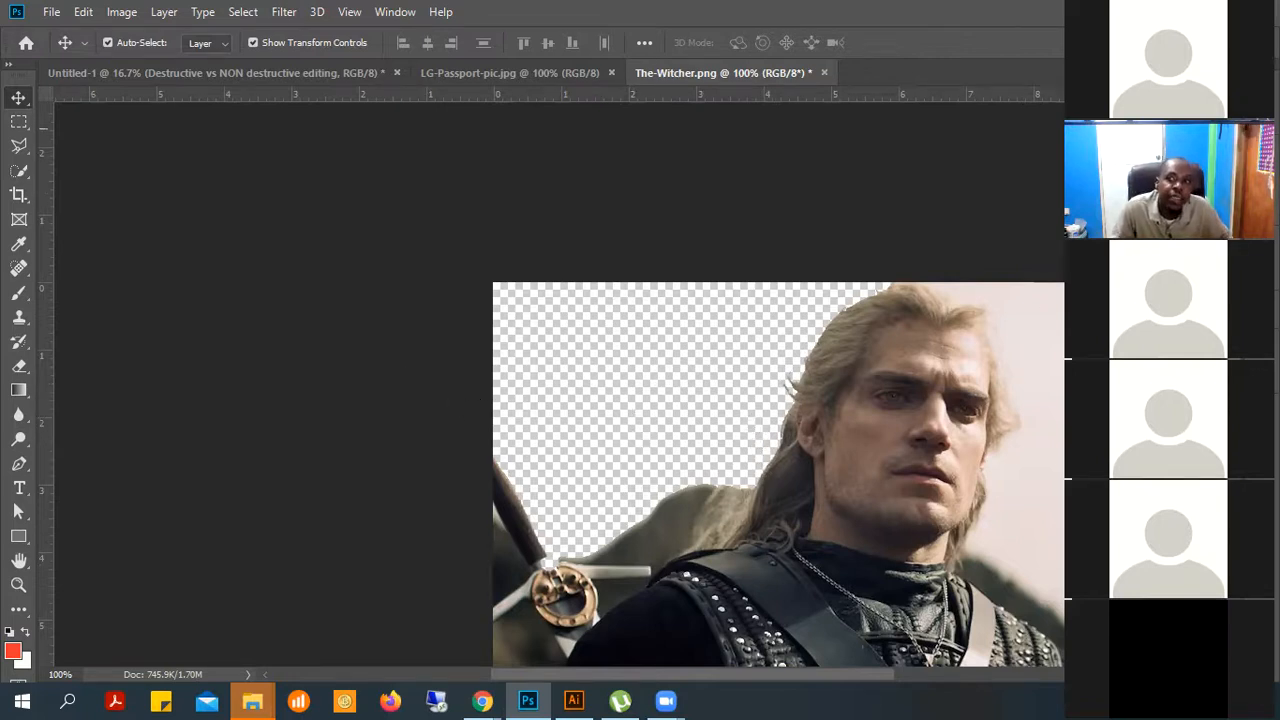
key("F7")
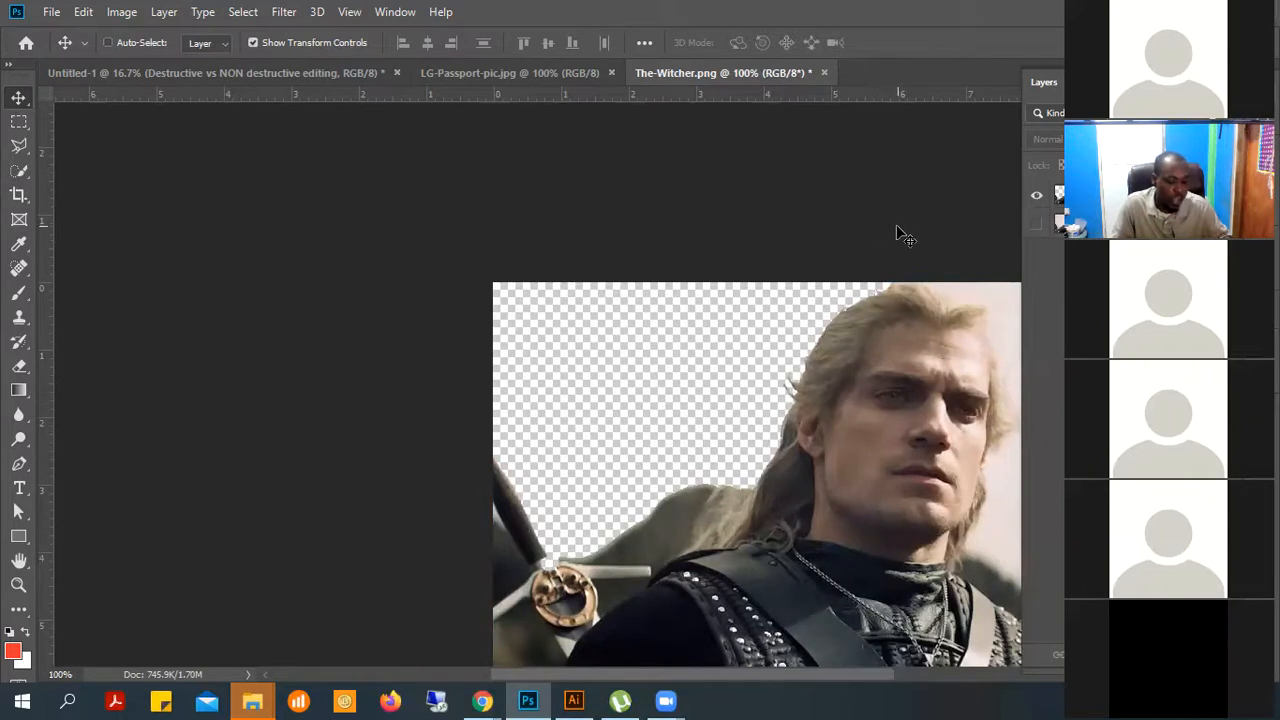
key("ctrl+z")
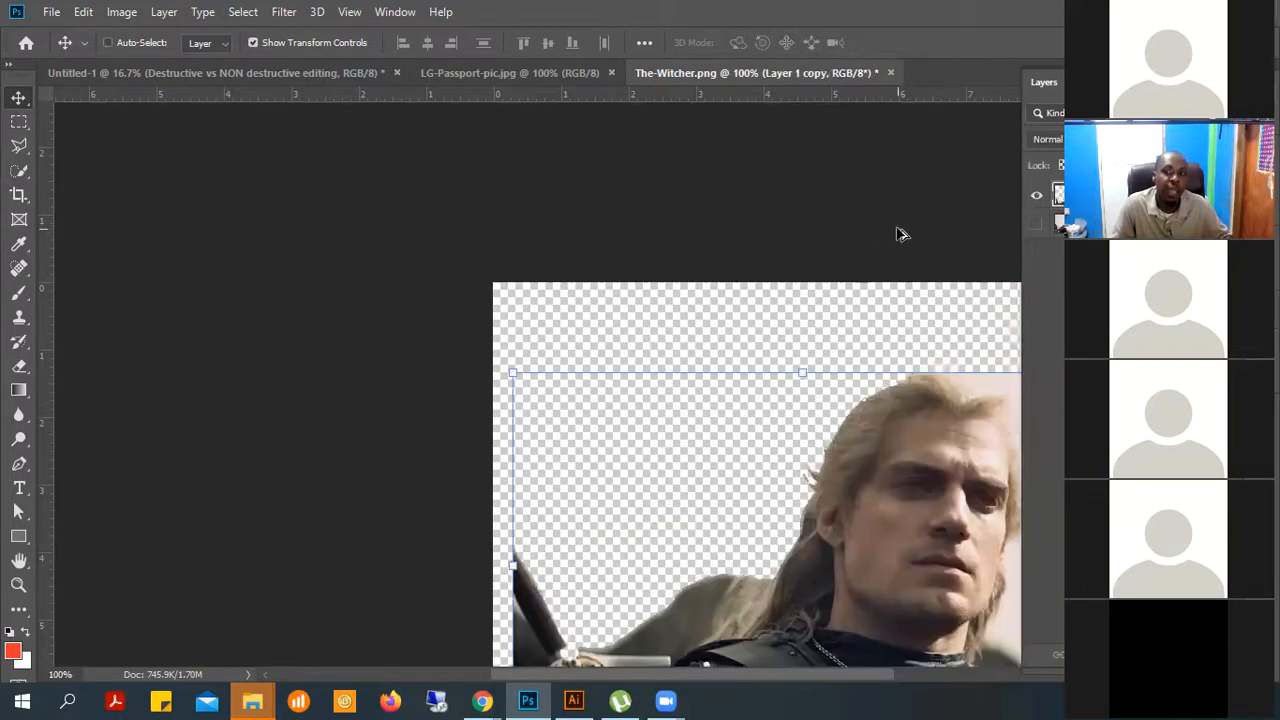
key("ctrl+z")
key("ctrl+shift+z")
key("ctrl+z")
key("ctrl+z")
key("ctrl+z")
key("ctrl+z")
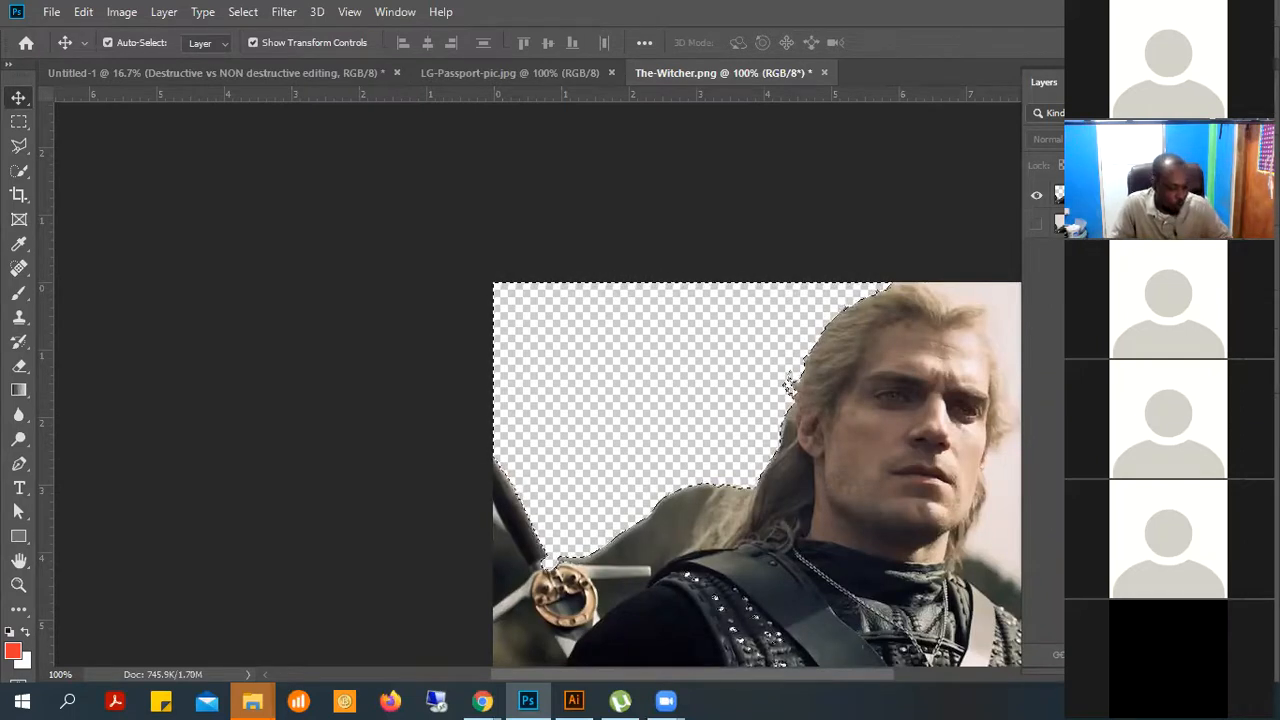
key("ctrl")
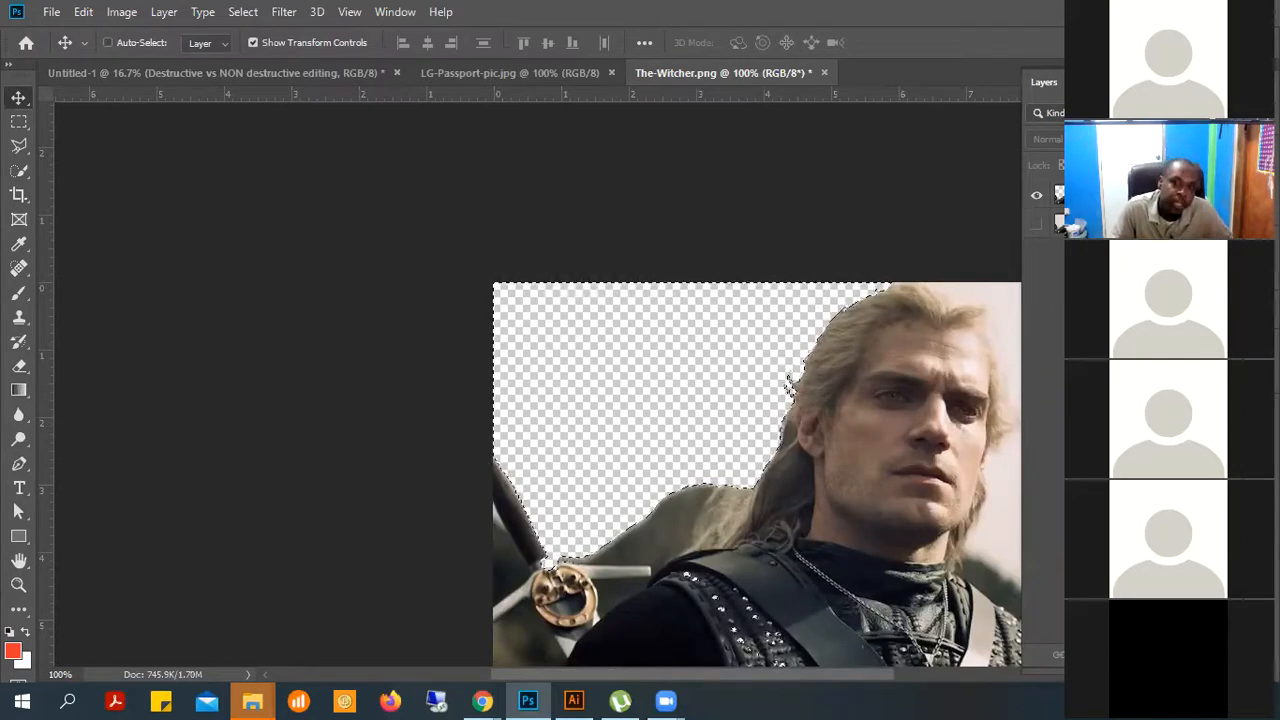
key("ctrl+z")
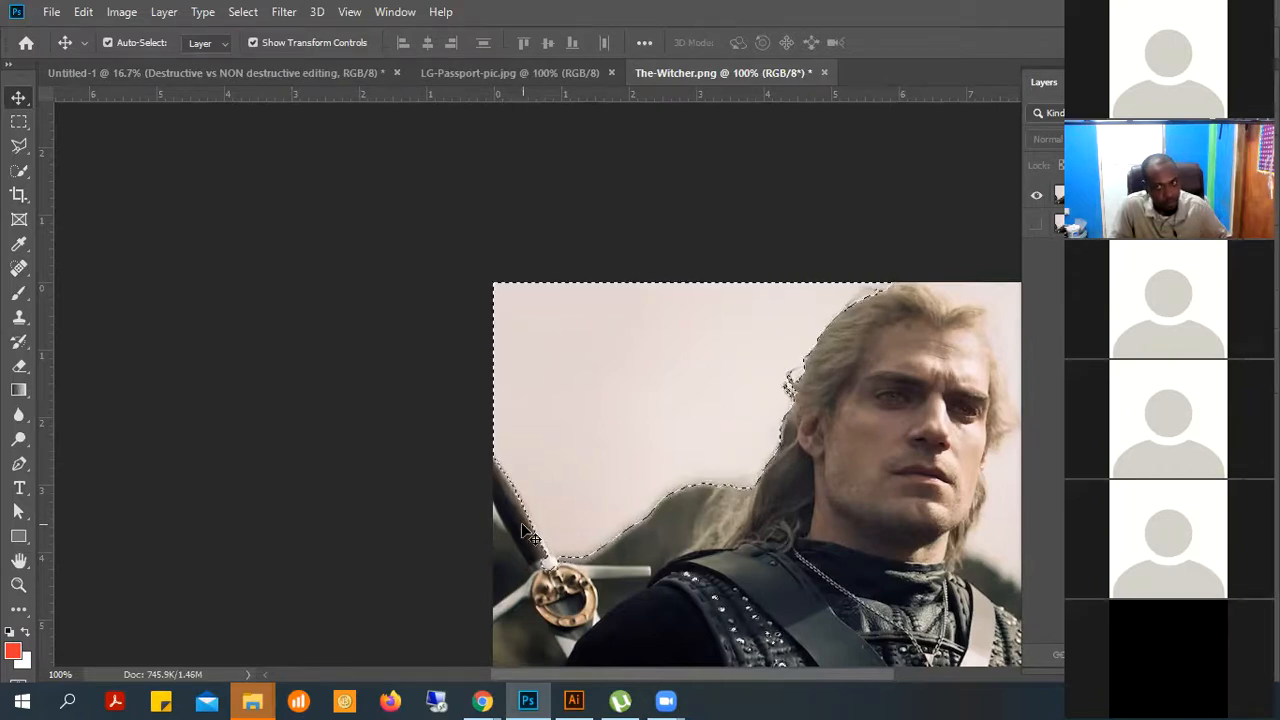
Select the layer copy and hide its selected sky with a Hide Selection layer mask
key("ctrl+j")
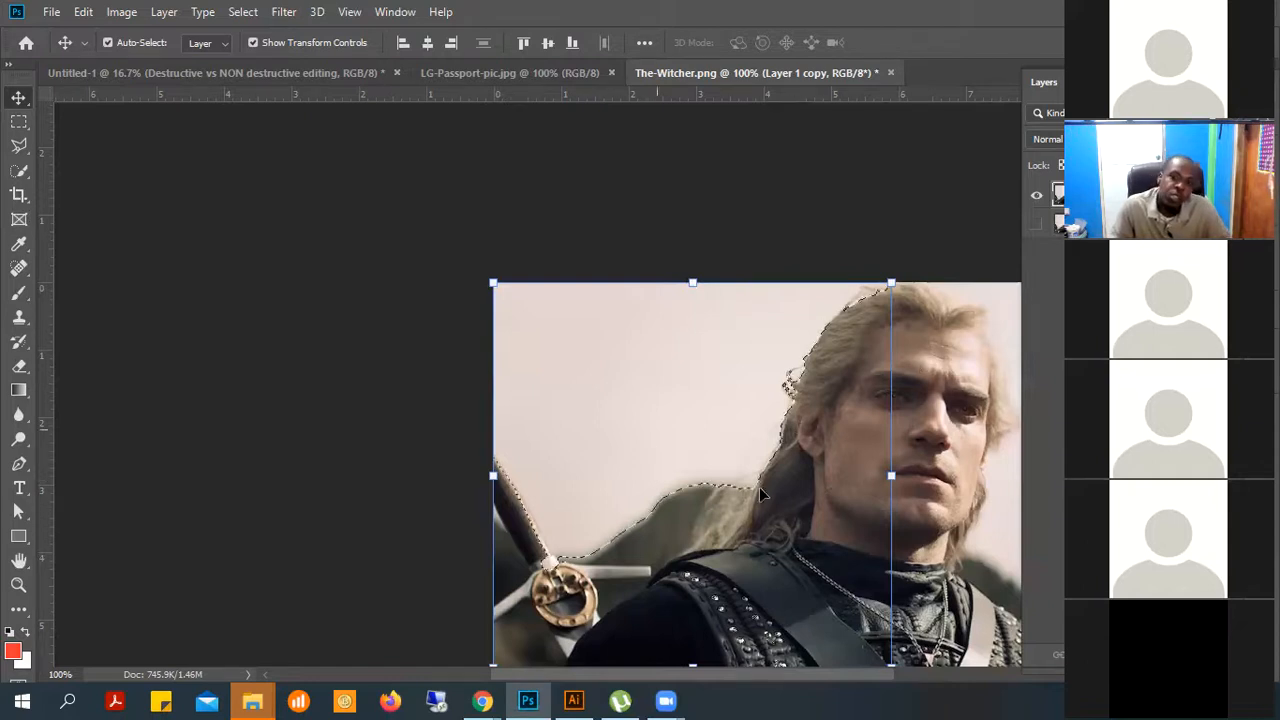
left_click_drag(743, 449, 620, 426)
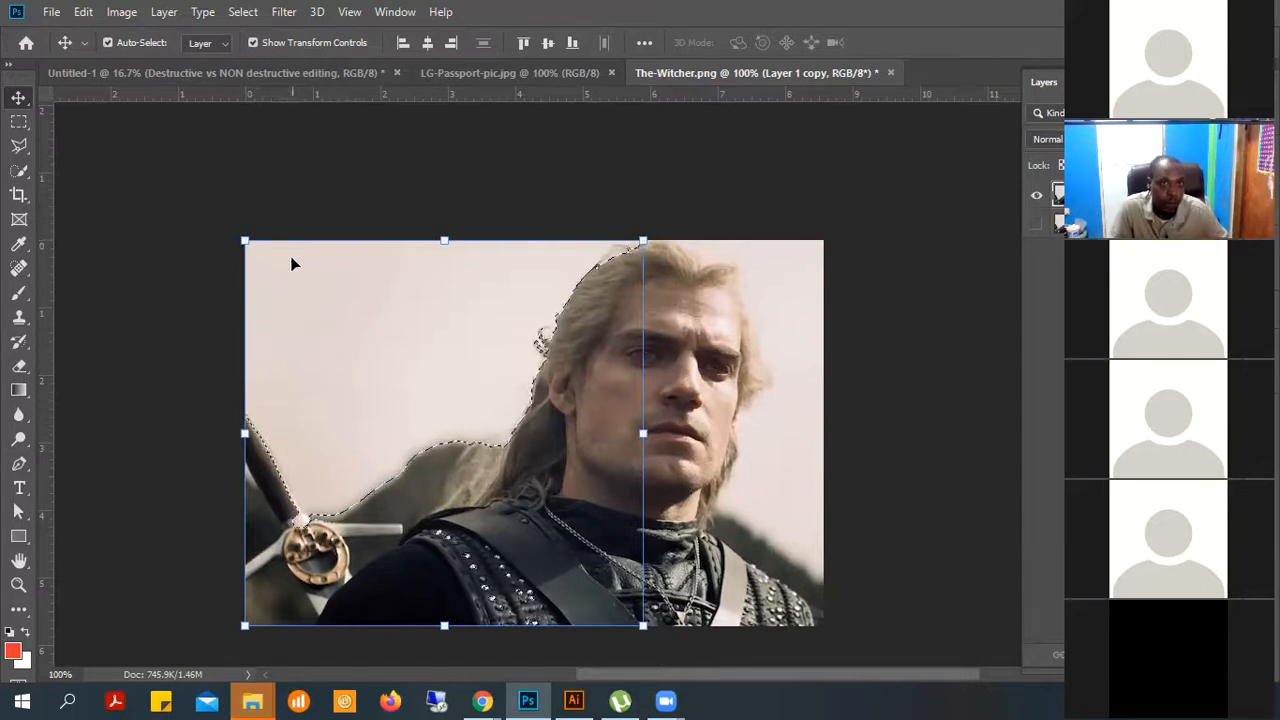
left_click(163, 14)
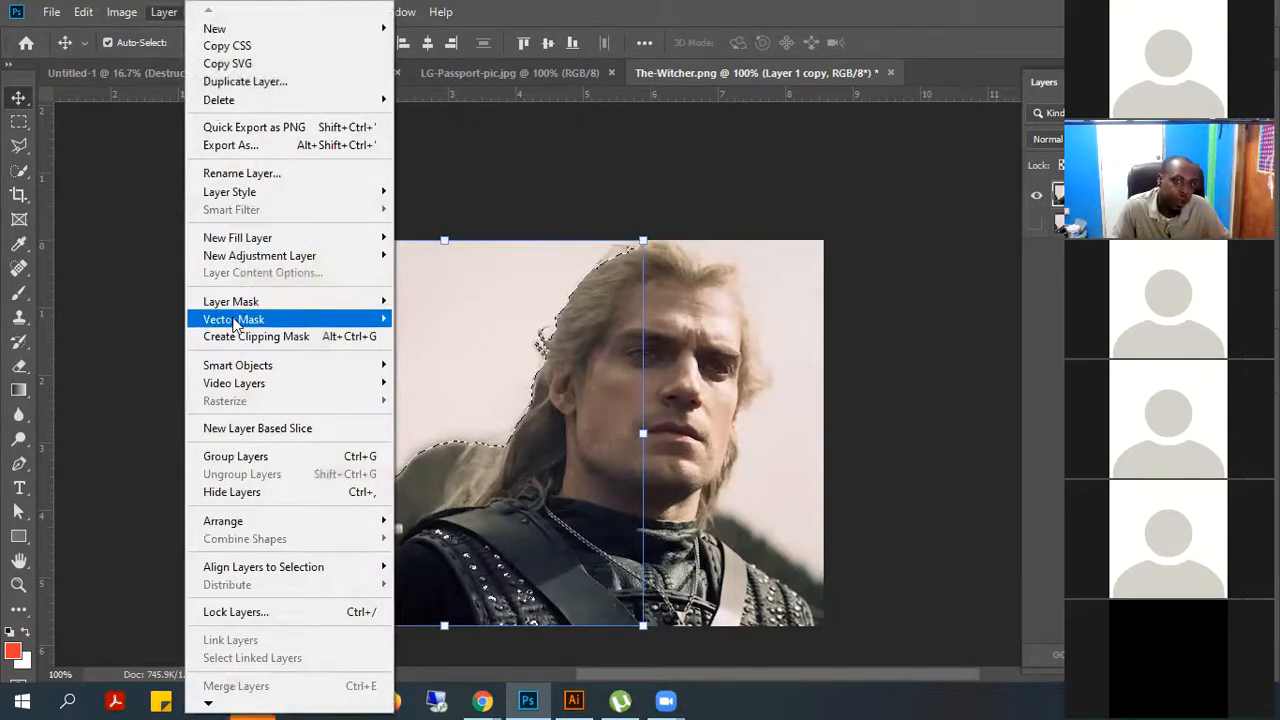
mouse_move(308, 301)
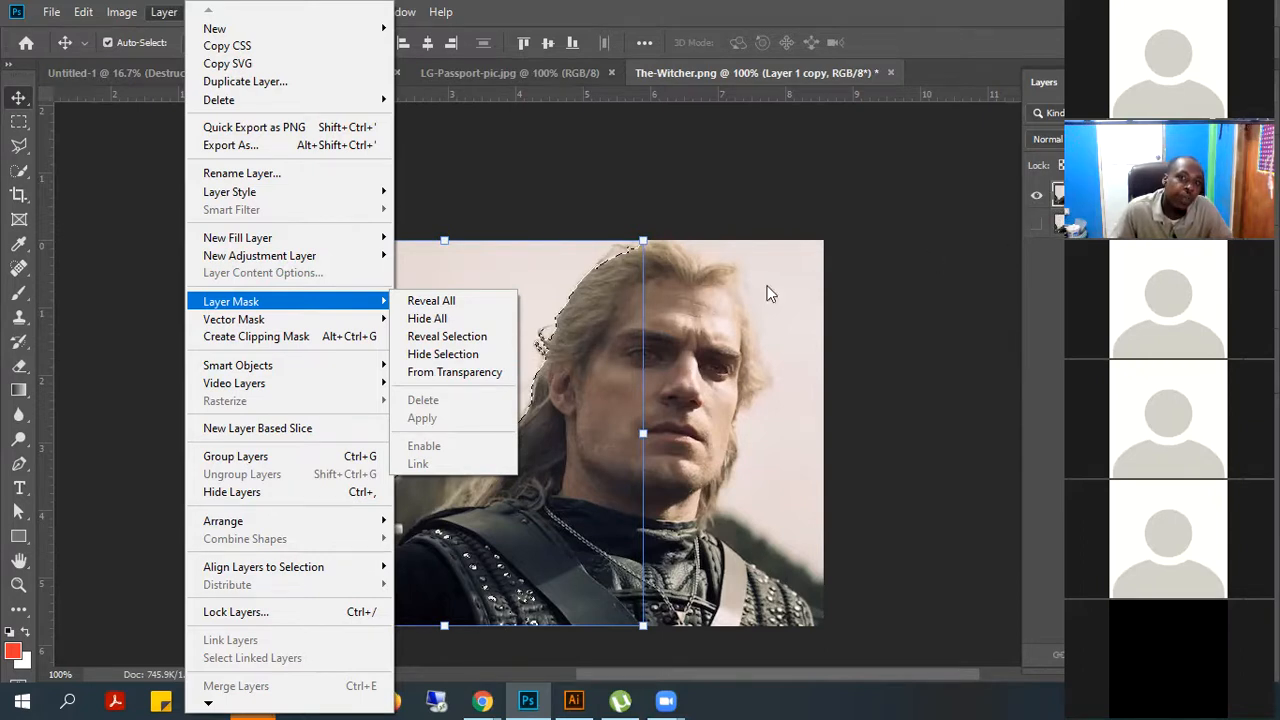
left_click(441, 355)
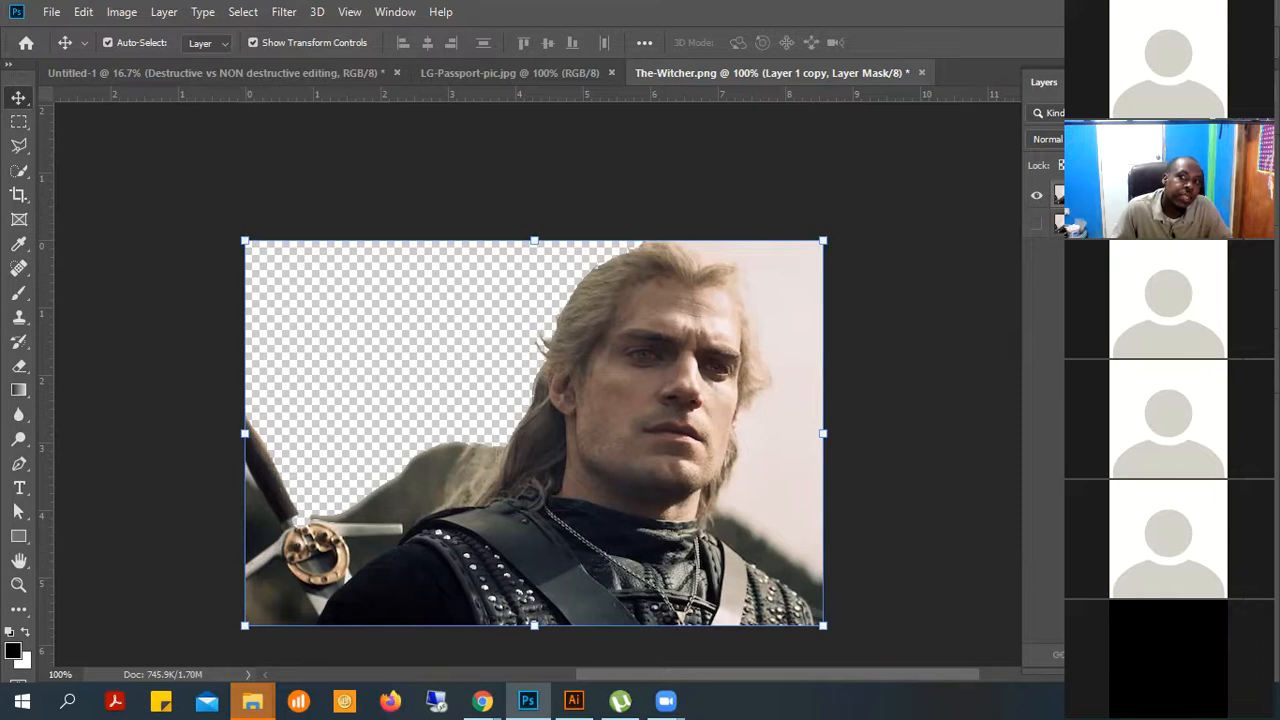
key("ctrl")
key("ctrl")
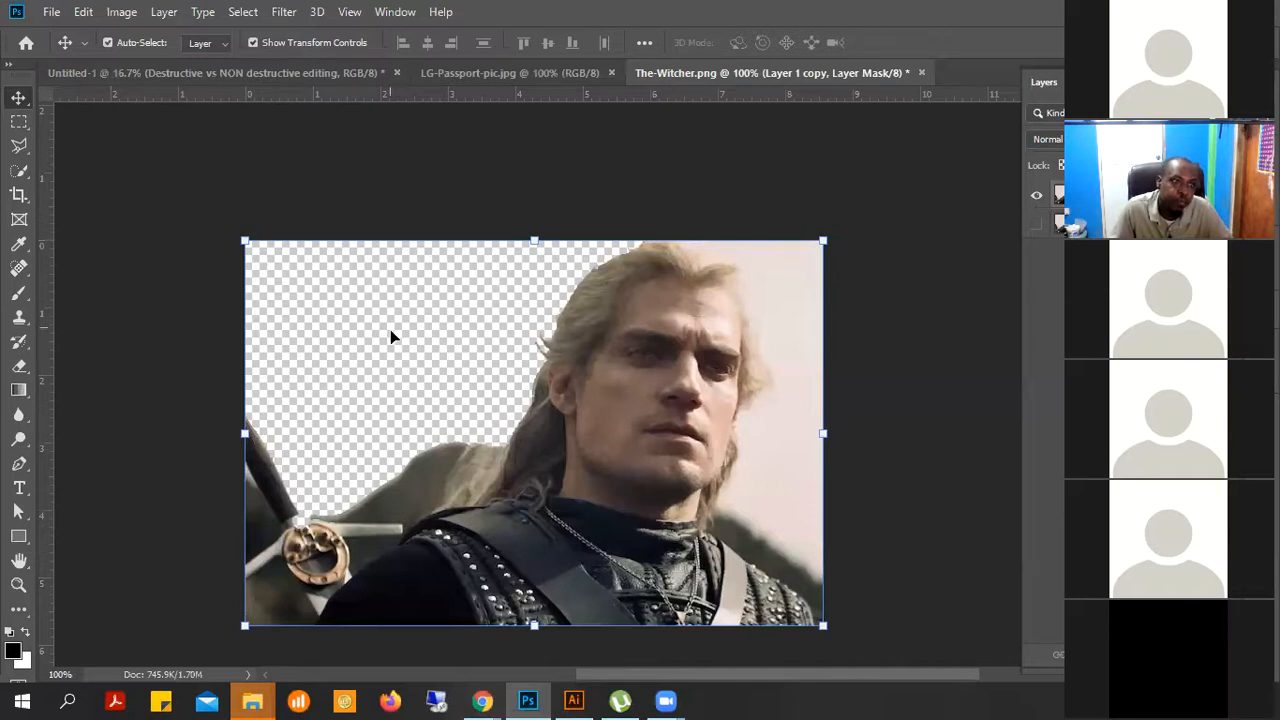
Compare the masked hair edge with the full photo by toggling the original layer's visibility, leaving it hidden
left_click(515, 330)
left_click(581, 320)
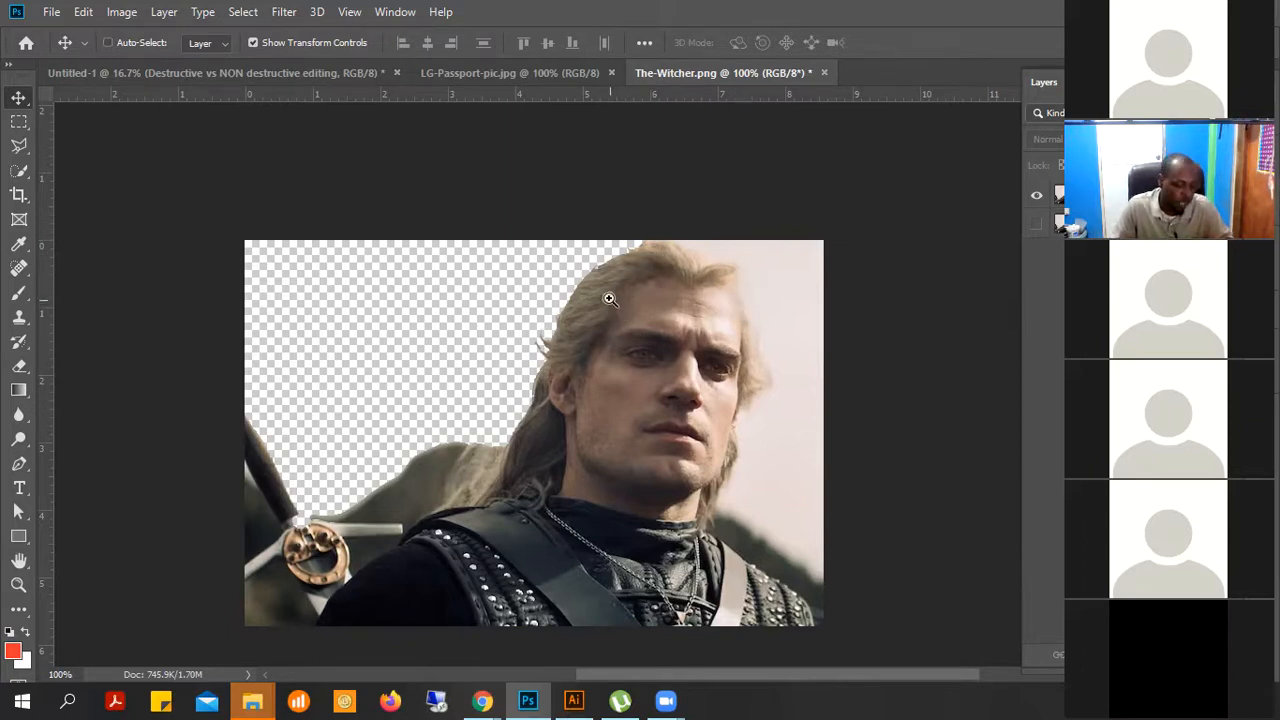
left_click(612, 266, "ctrl")
left_click(615, 270, "ctrl")
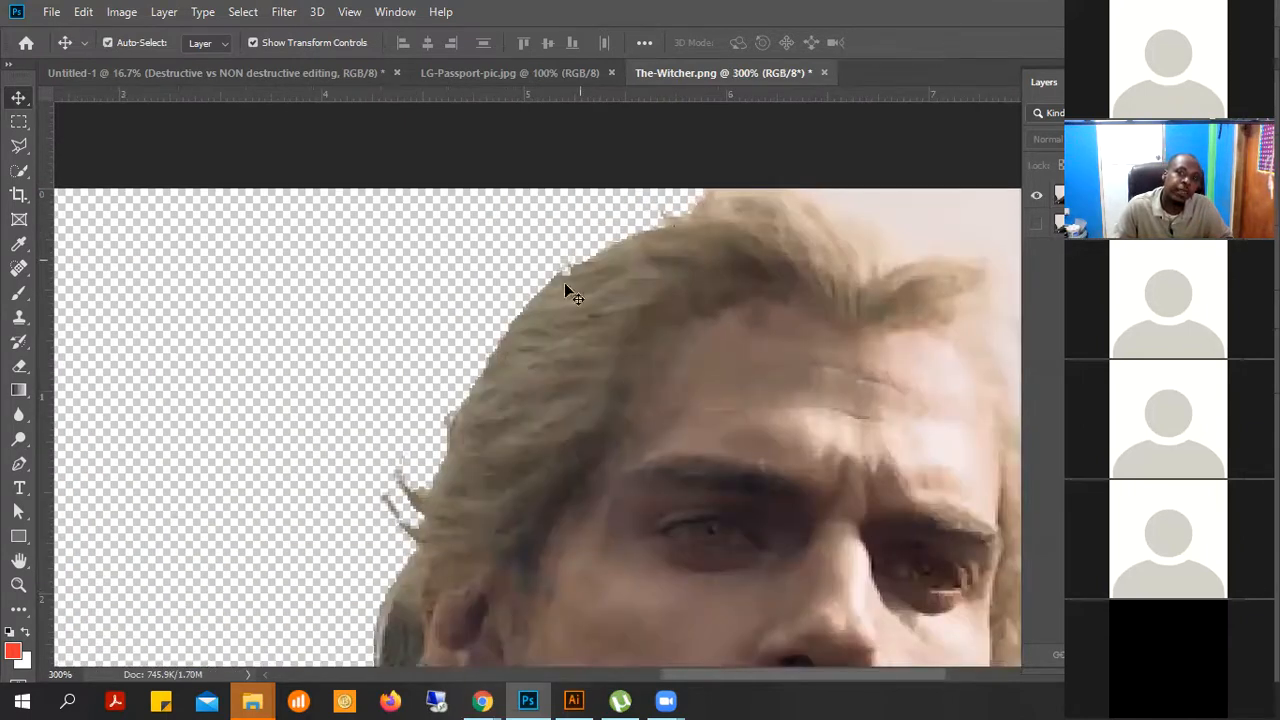
left_click(1036, 226)
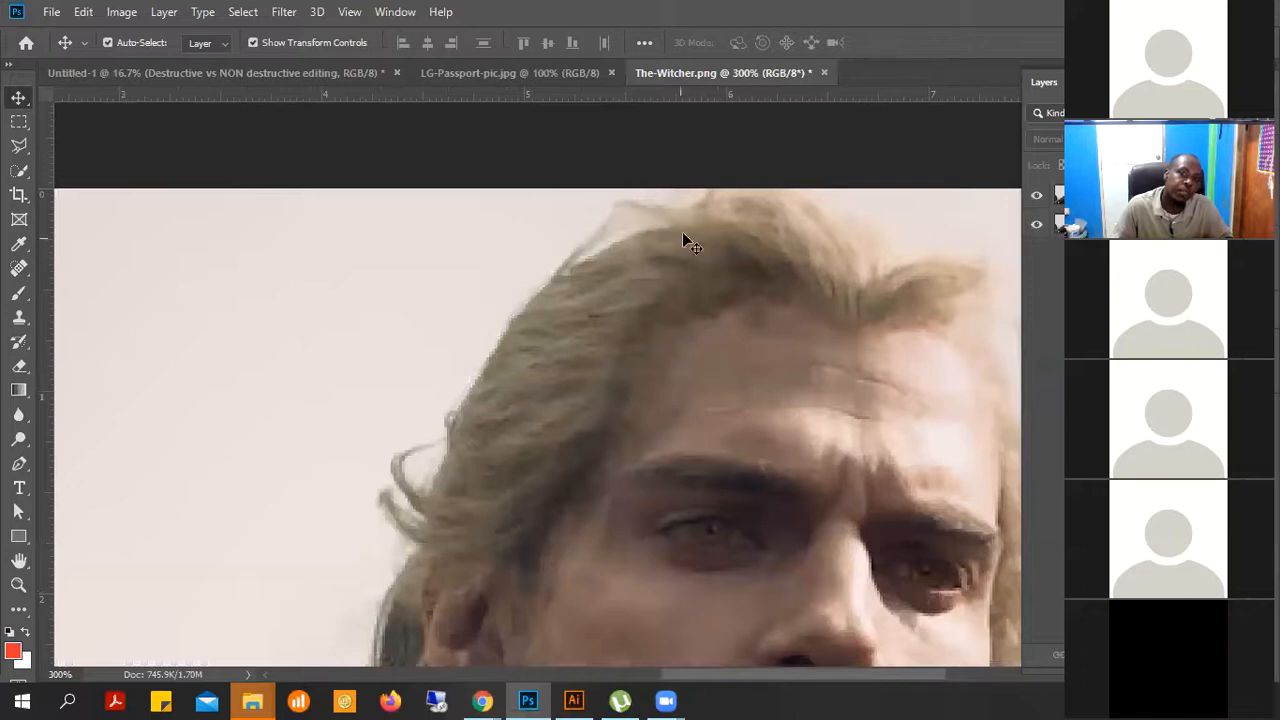
left_click(1036, 226)
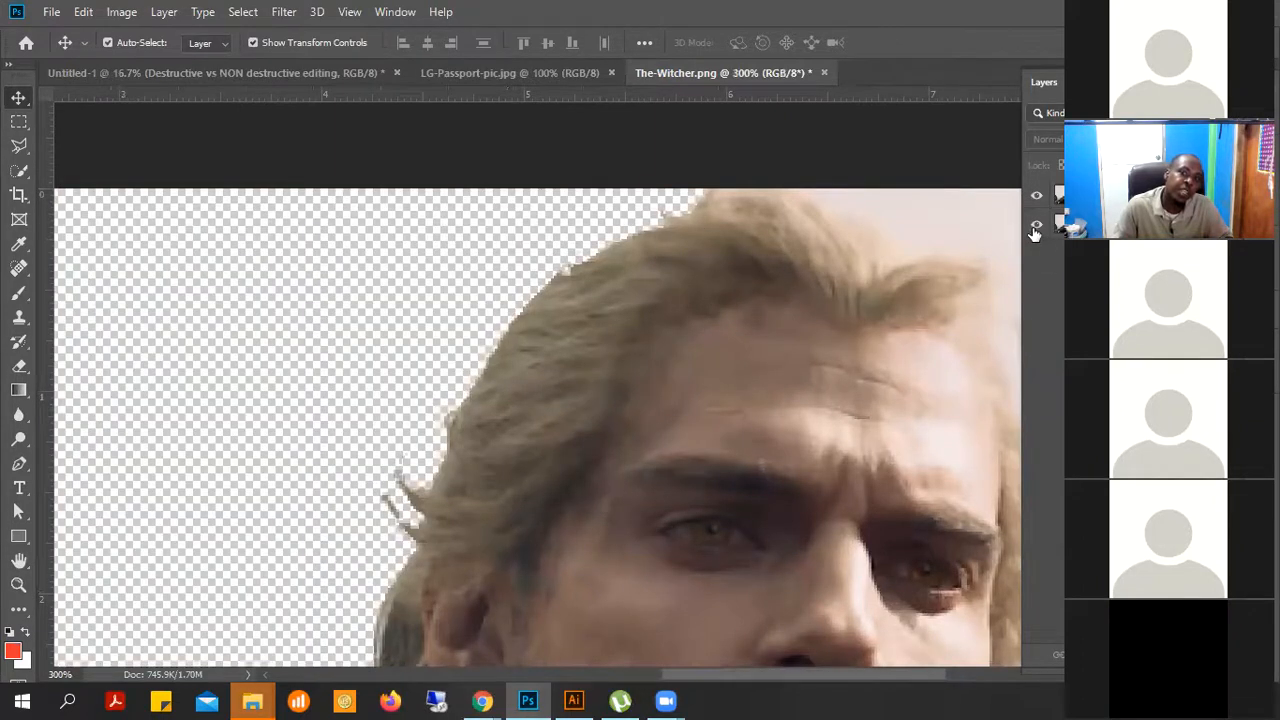
left_click(1036, 226)
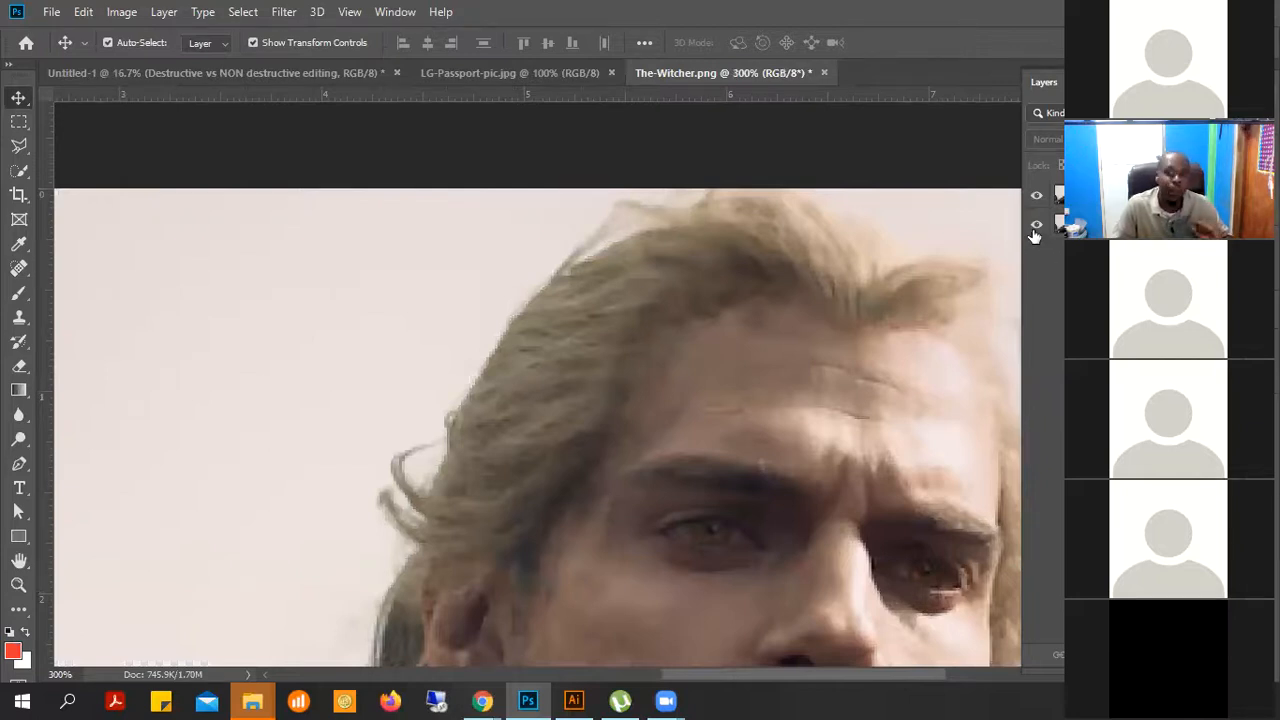
left_click(1036, 226)
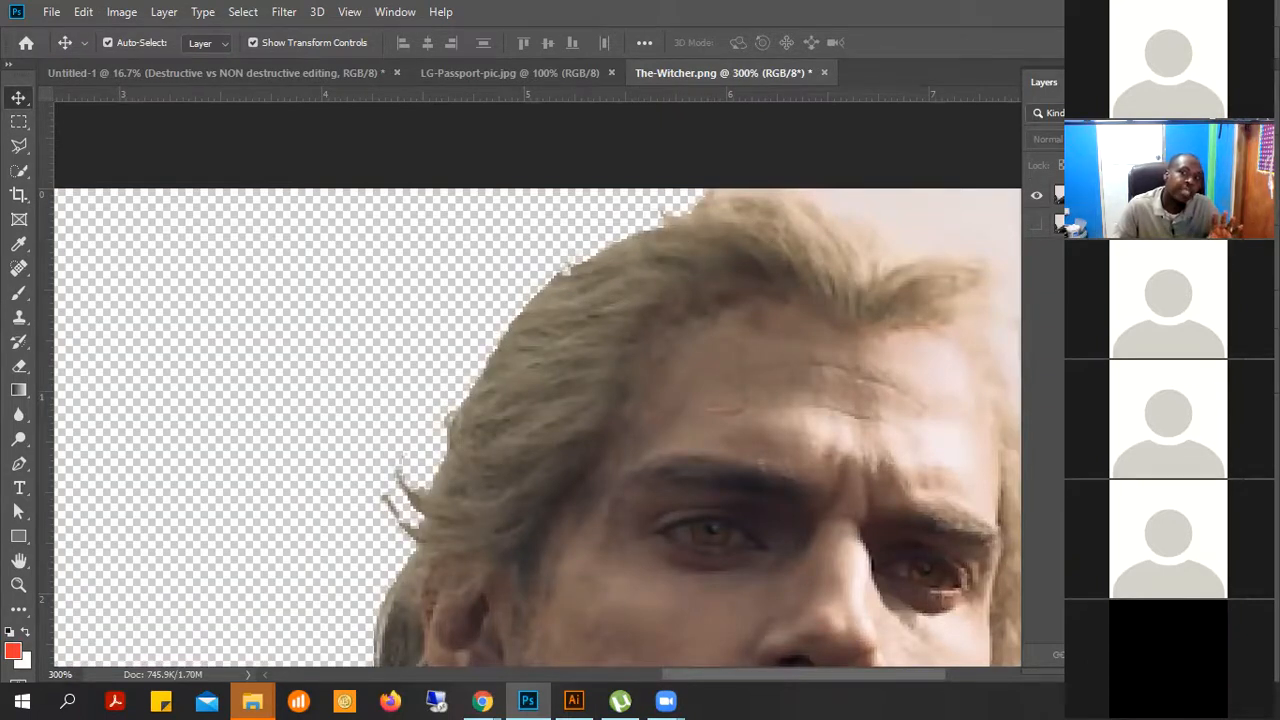
Target the layer copy's mask and set up a soft Brush with a size of 18 px
left_click(1096, 195)
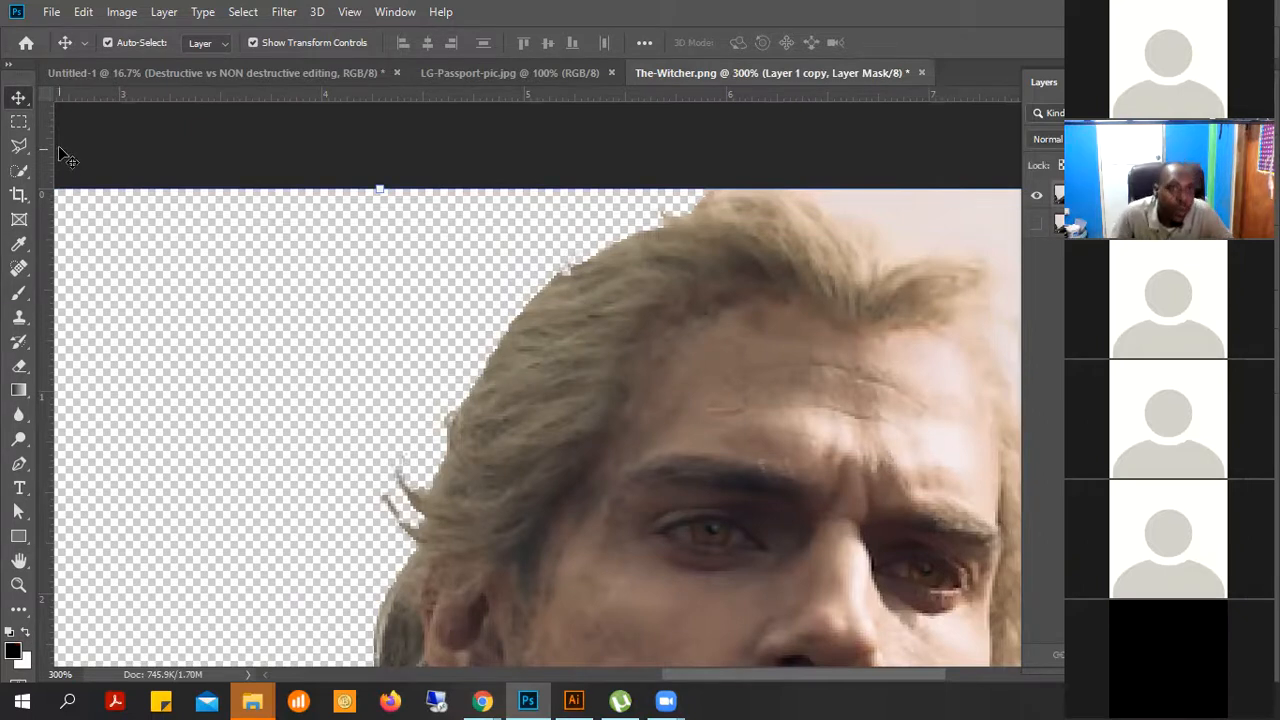
left_click(20, 292)
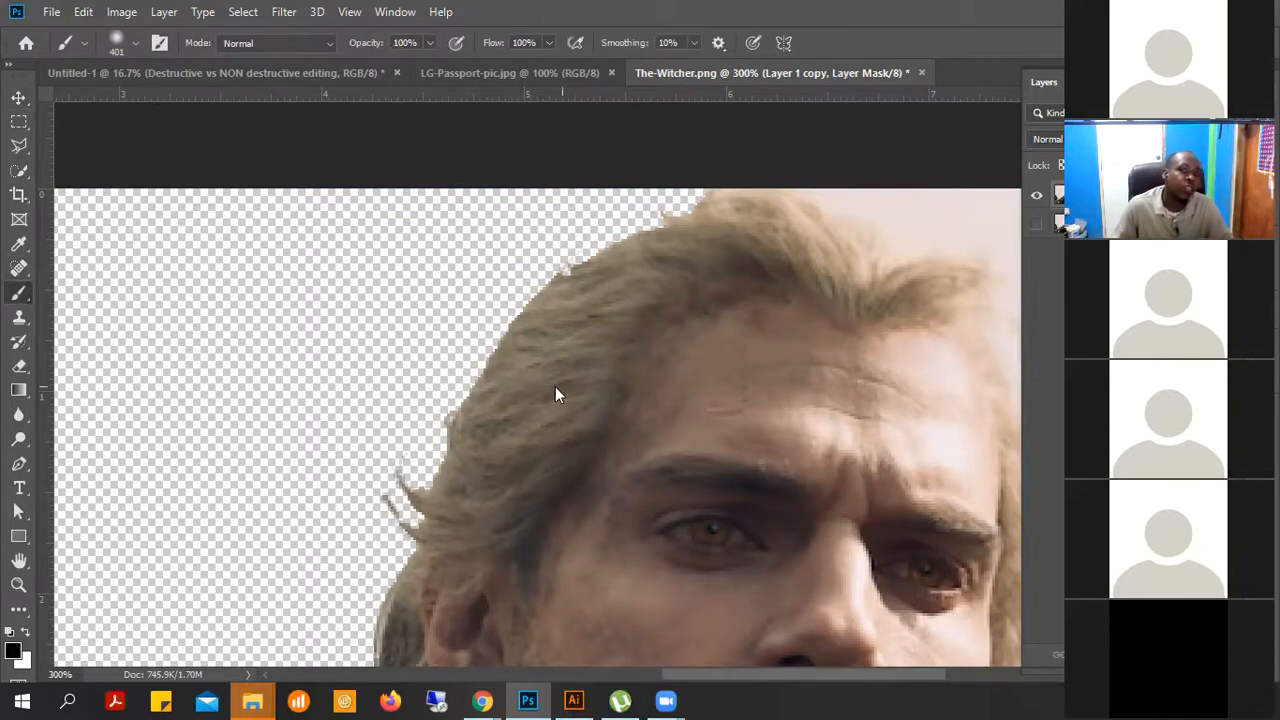
right_click(503, 371)
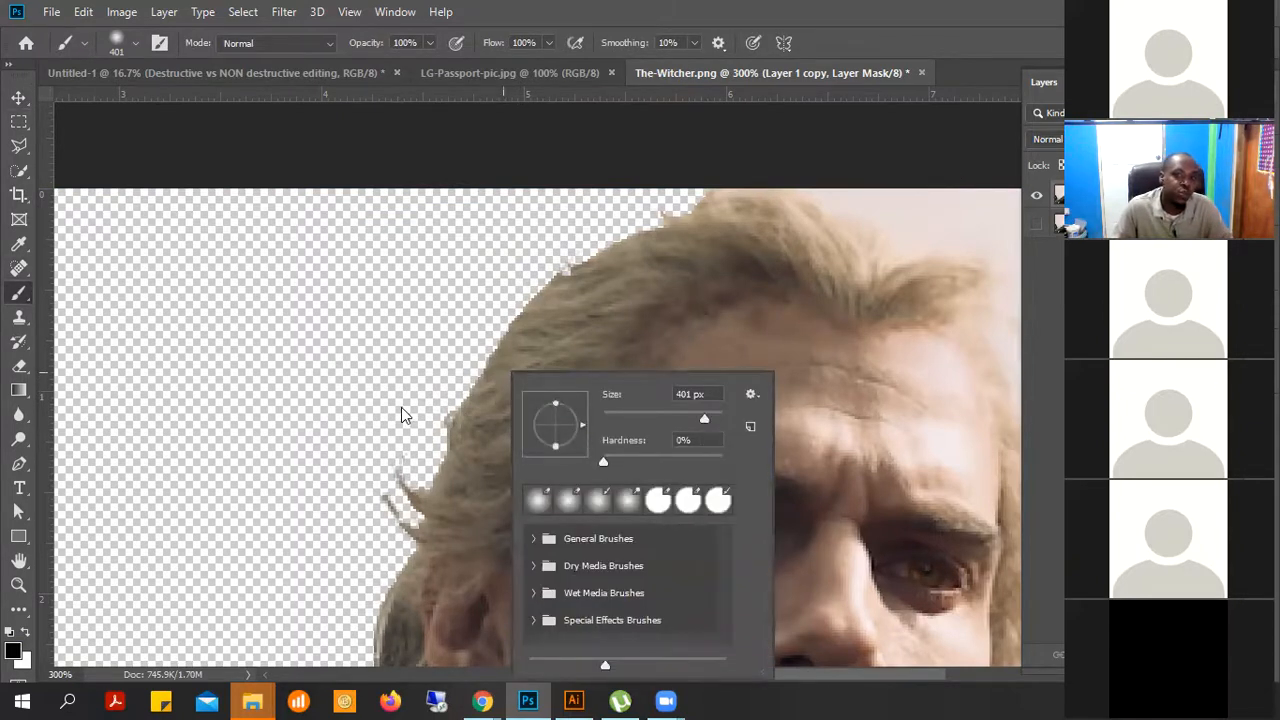
right_click(401, 374)
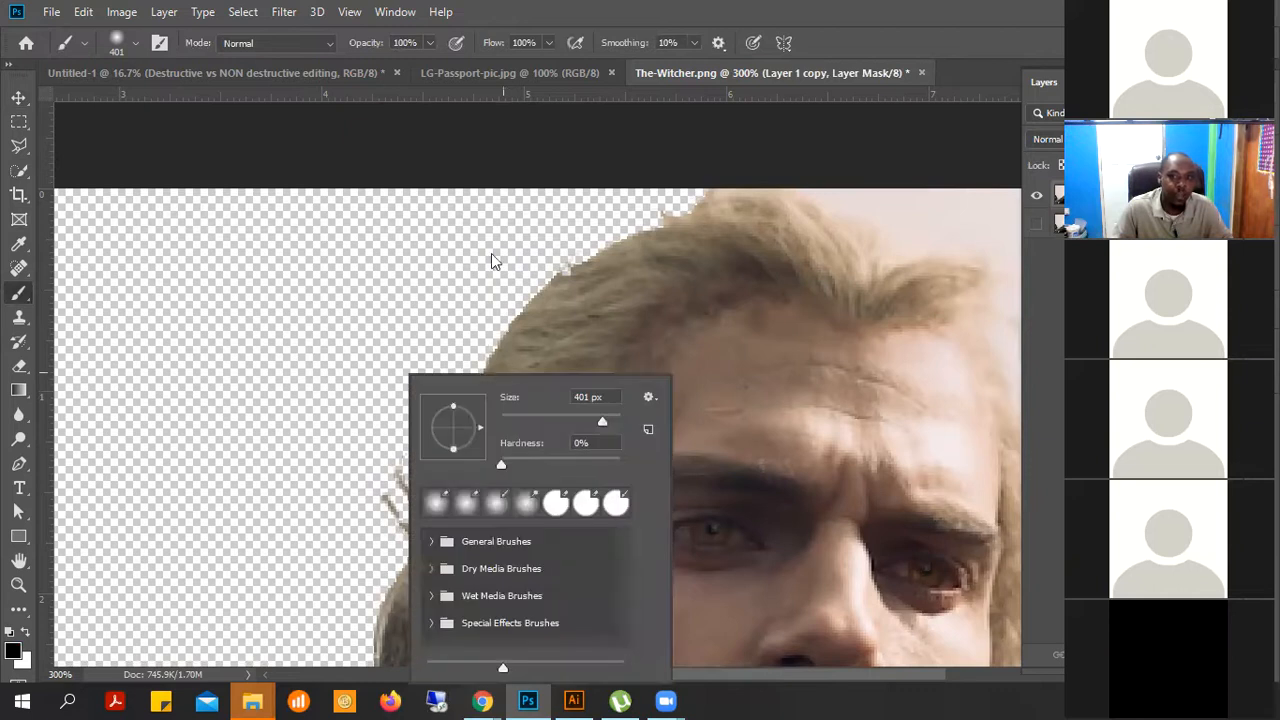
left_click_drag(549, 426, 512, 415)
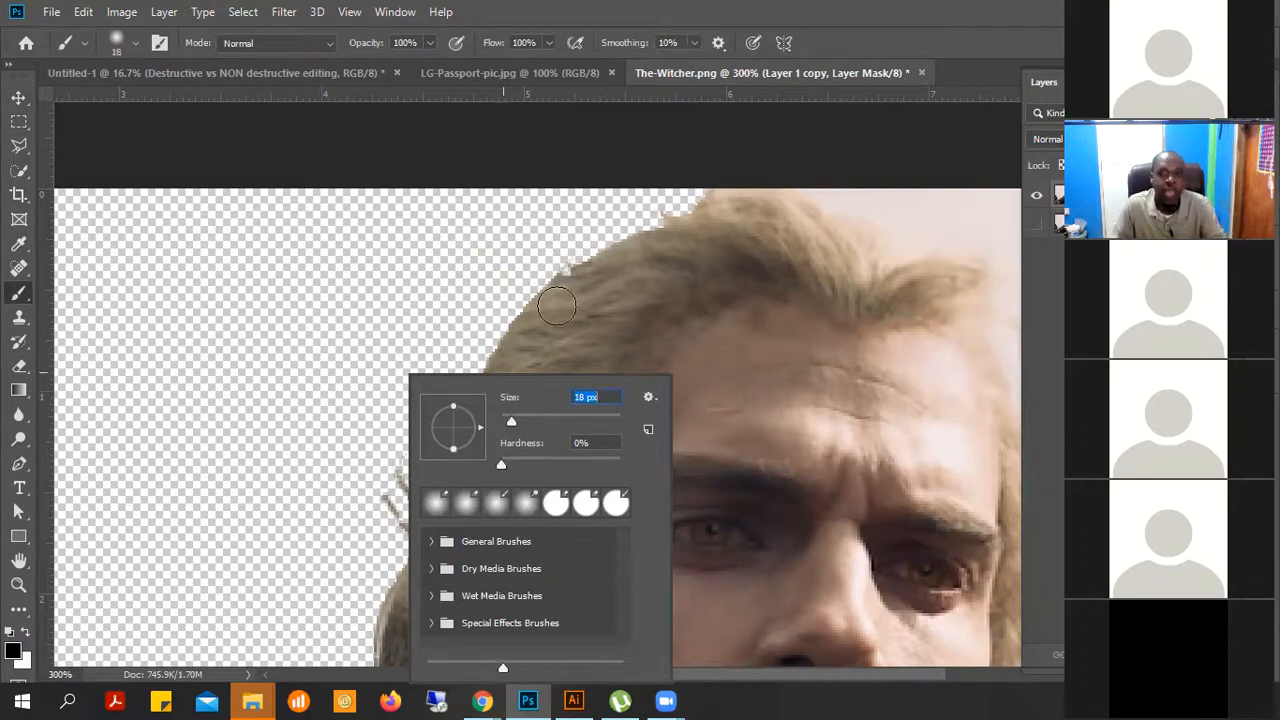
key("Return")
key("Return")
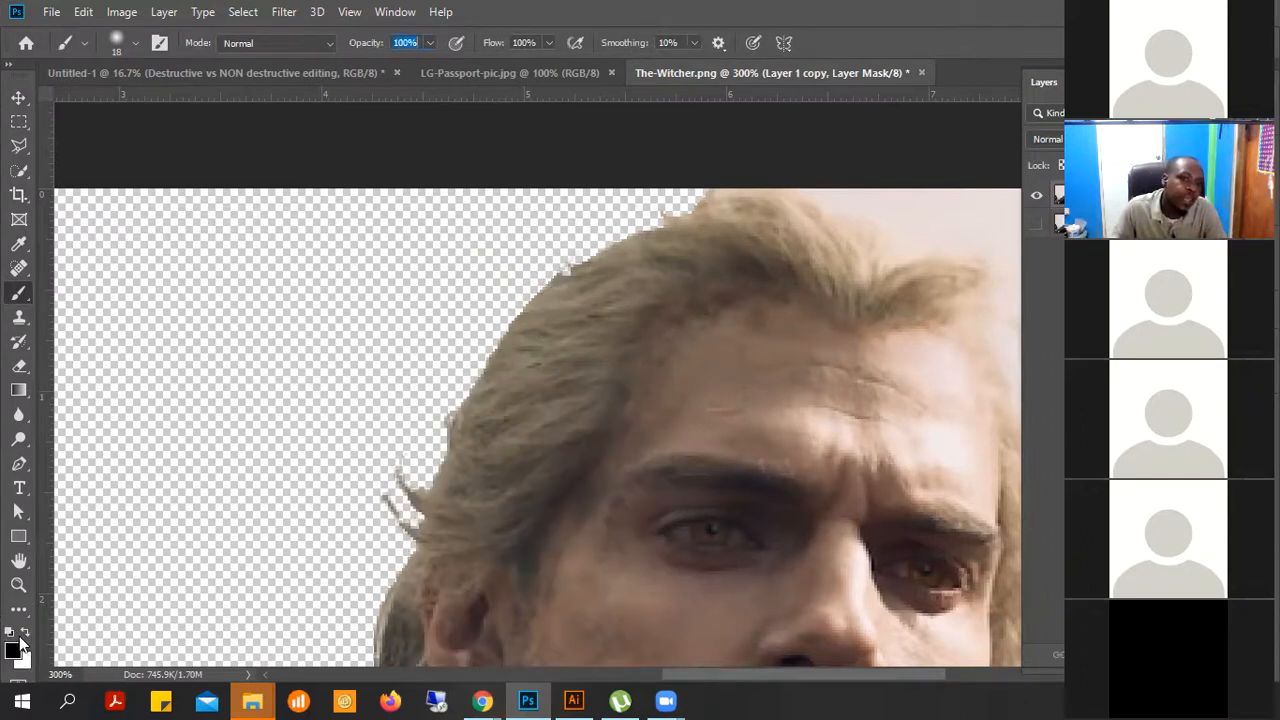
Paint white on the layer copy's mask along the upper hair edge to reveal the missing strands, checking against the original layer
left_click(9, 633)
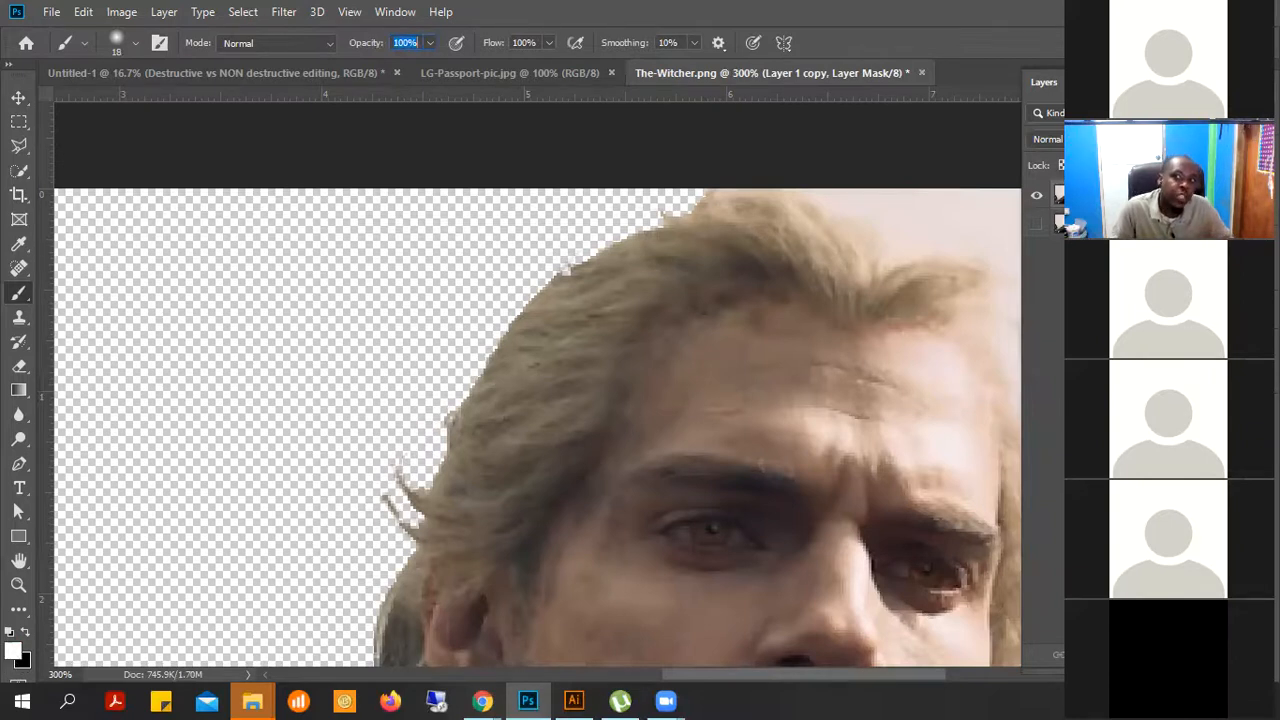
left_click(1058, 196)
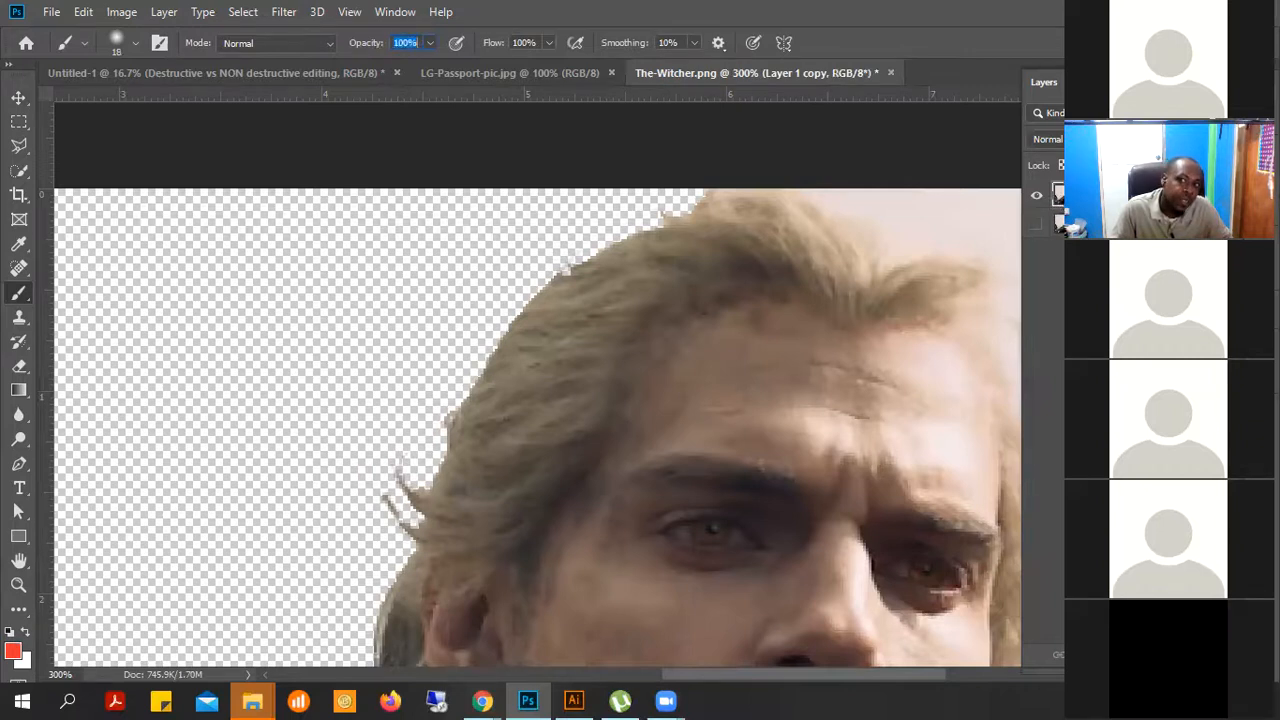
left_click(1097, 196)
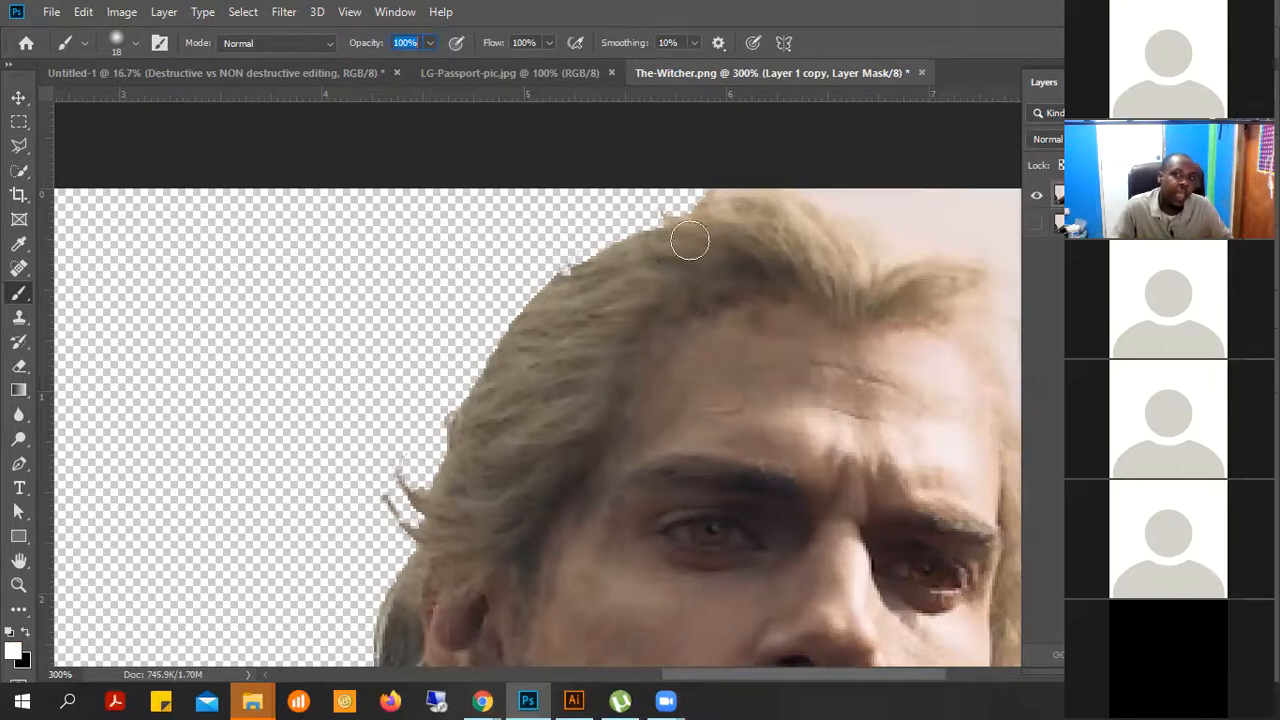
left_click(1037, 226)
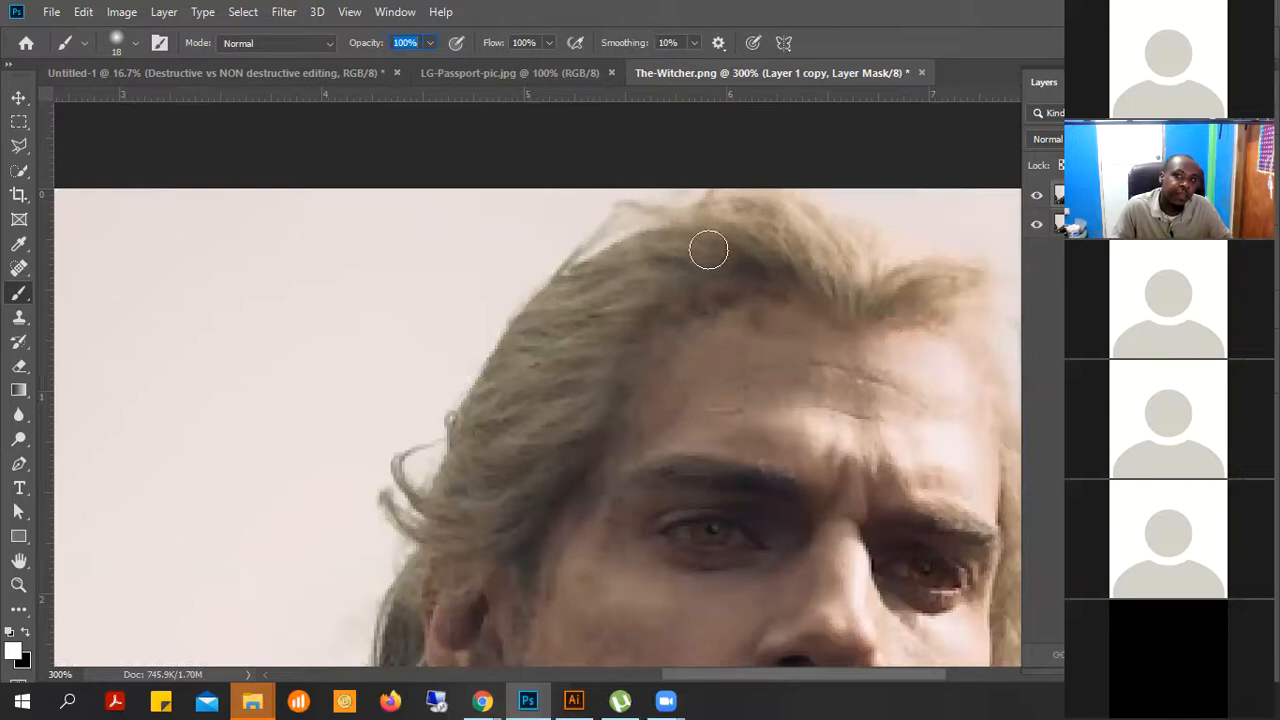
left_click(1036, 225)
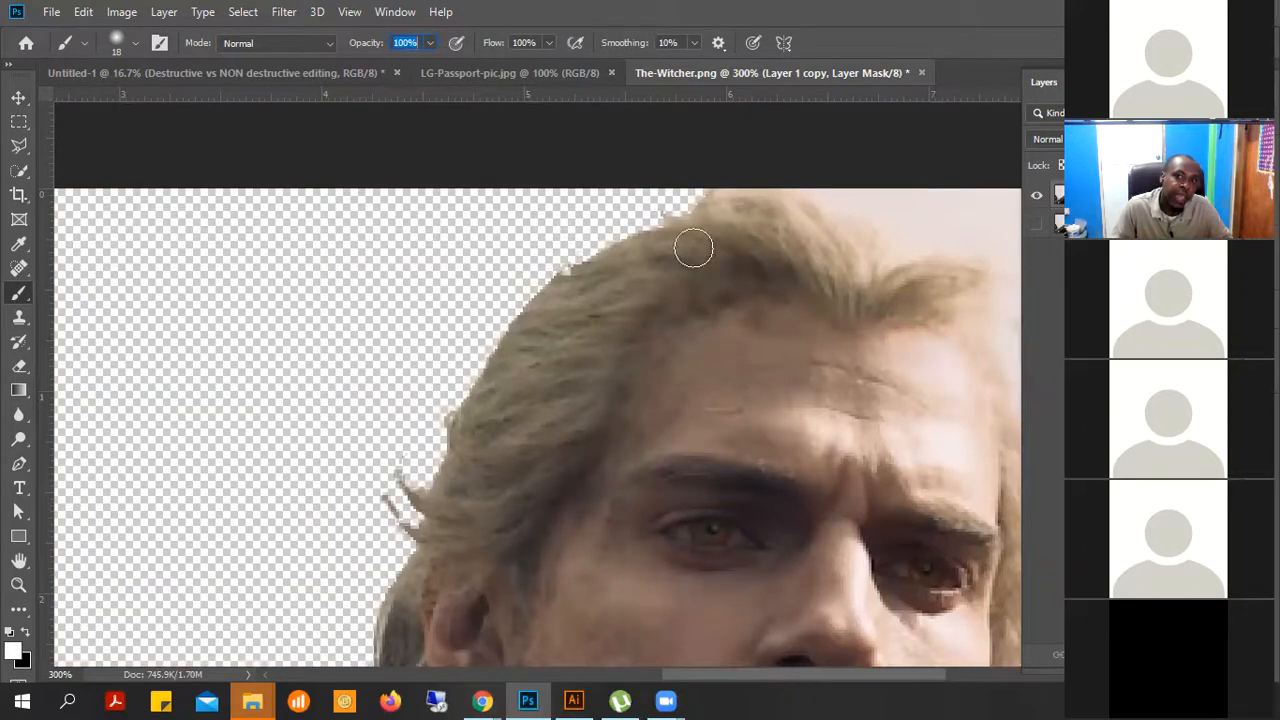
mouse_move(663, 229)
left_mouse_down()
mouse_move(608, 254)
mouse_move(656, 226)
mouse_move(684, 247)
mouse_move(651, 229)
mouse_move(613, 233)
mouse_move(579, 289)
mouse_move(568, 268)
mouse_move(654, 233)
mouse_move(626, 233)
mouse_move(614, 257)
mouse_move(643, 221)
mouse_move(611, 241)
mouse_move(622, 211)
mouse_move(615, 240)
mouse_move(692, 235)
mouse_move(687, 258)
mouse_move(626, 265)
left_mouse_up()
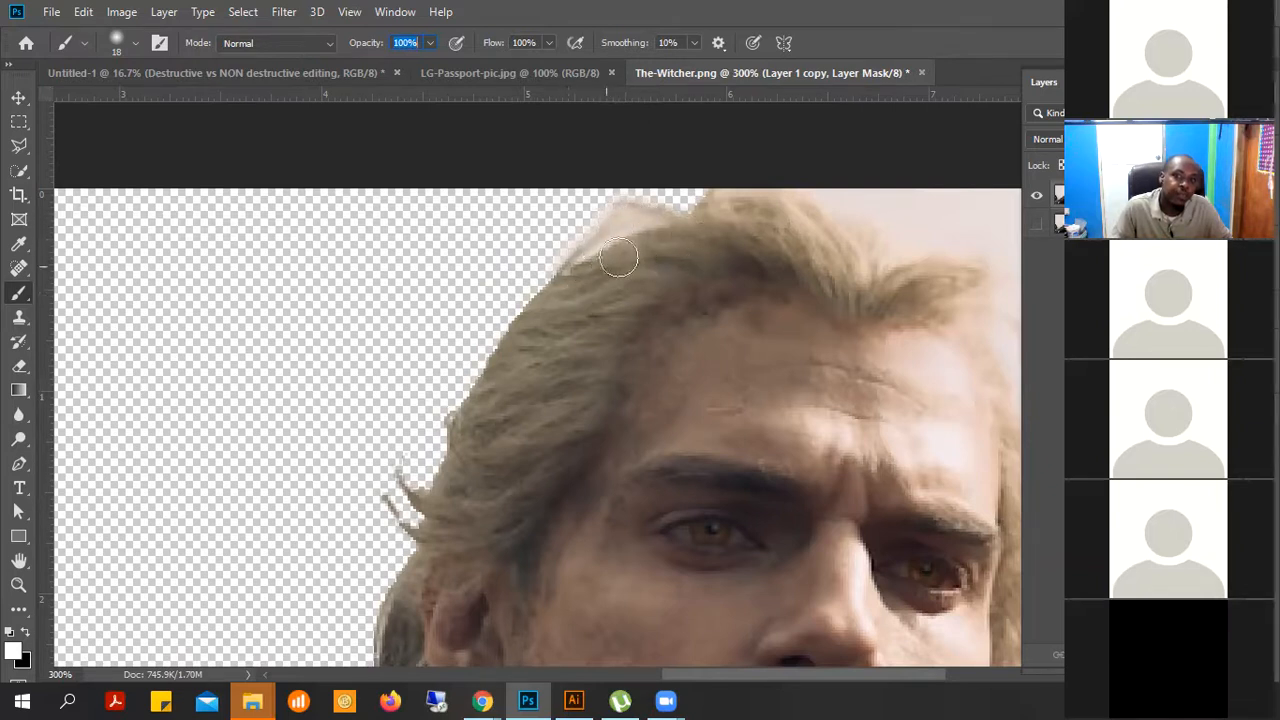
Set the Brush hardness to 91% at 18 px and make black the foreground colour for painting on the mask
right_click(590, 342)
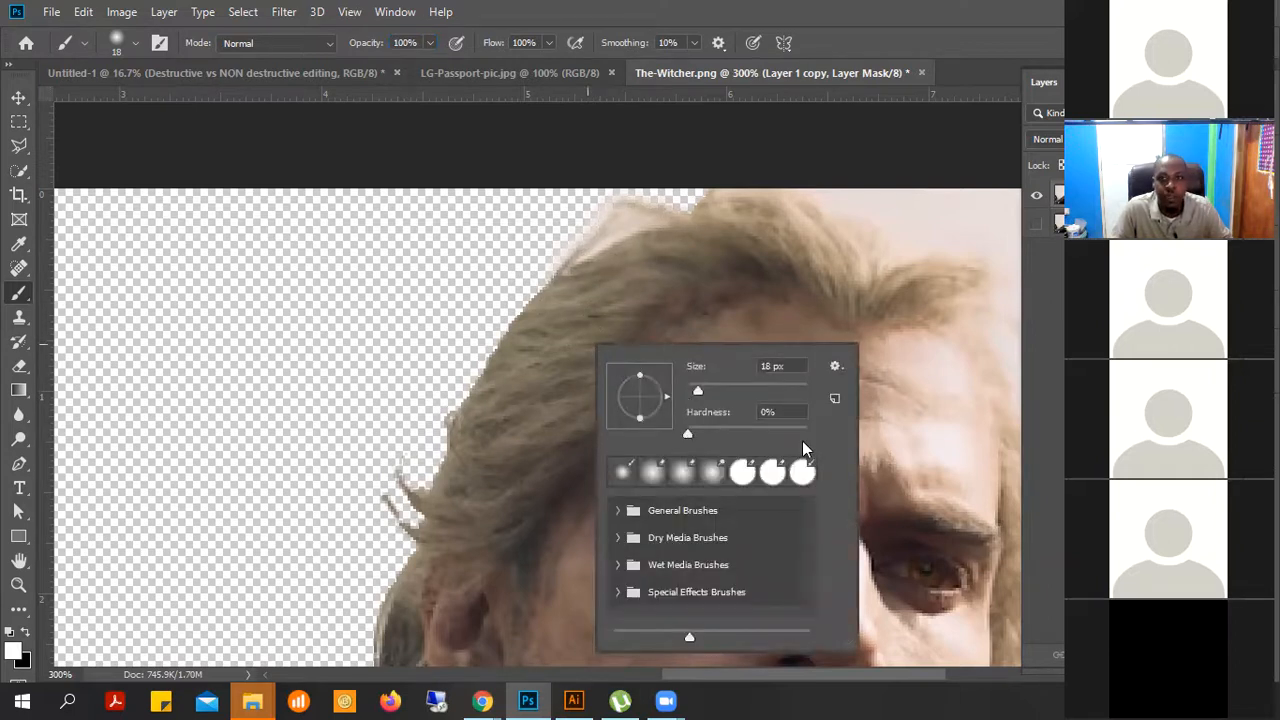
left_click_drag(760, 432, 793, 436)
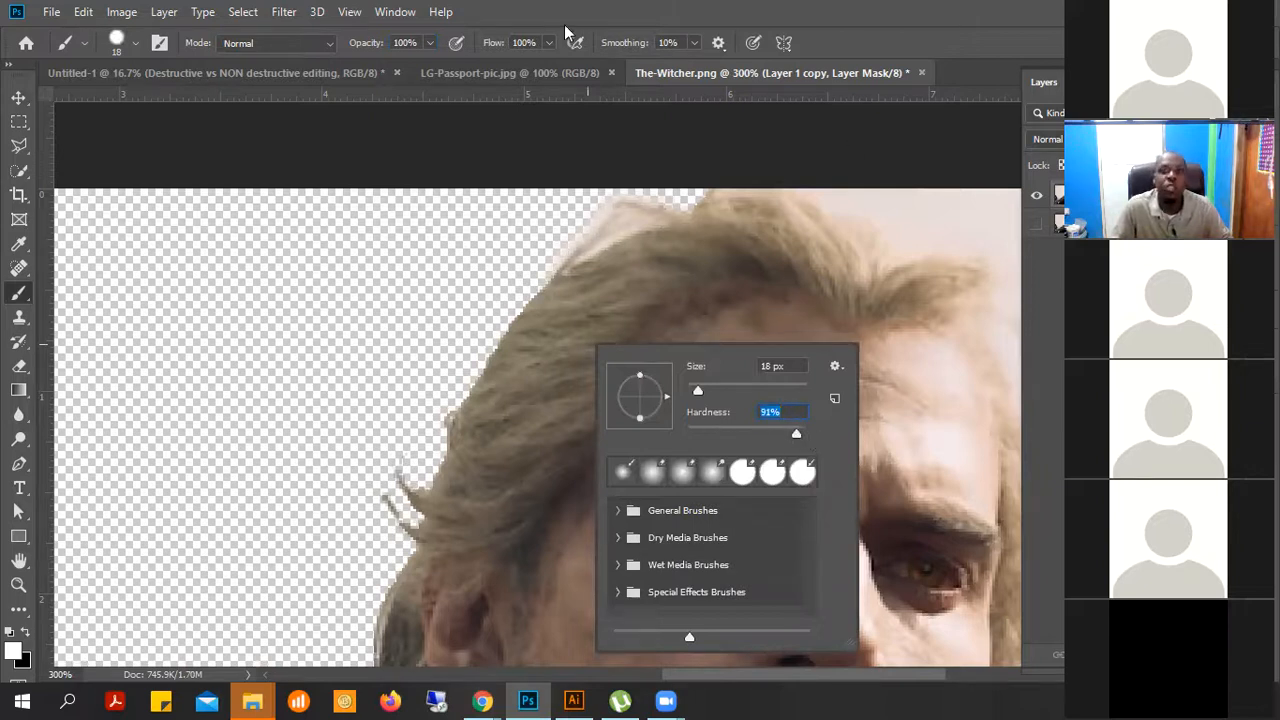
left_click(849, 49)
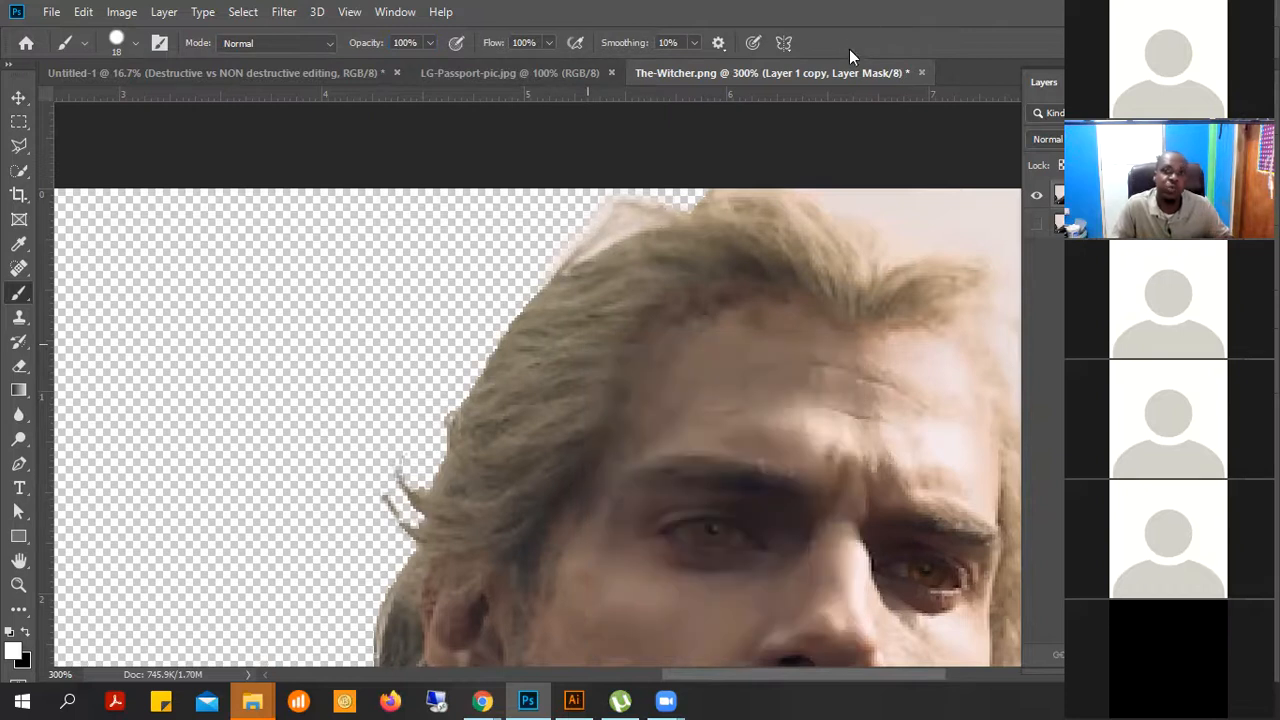
scroll(588, 324, "up", 1)
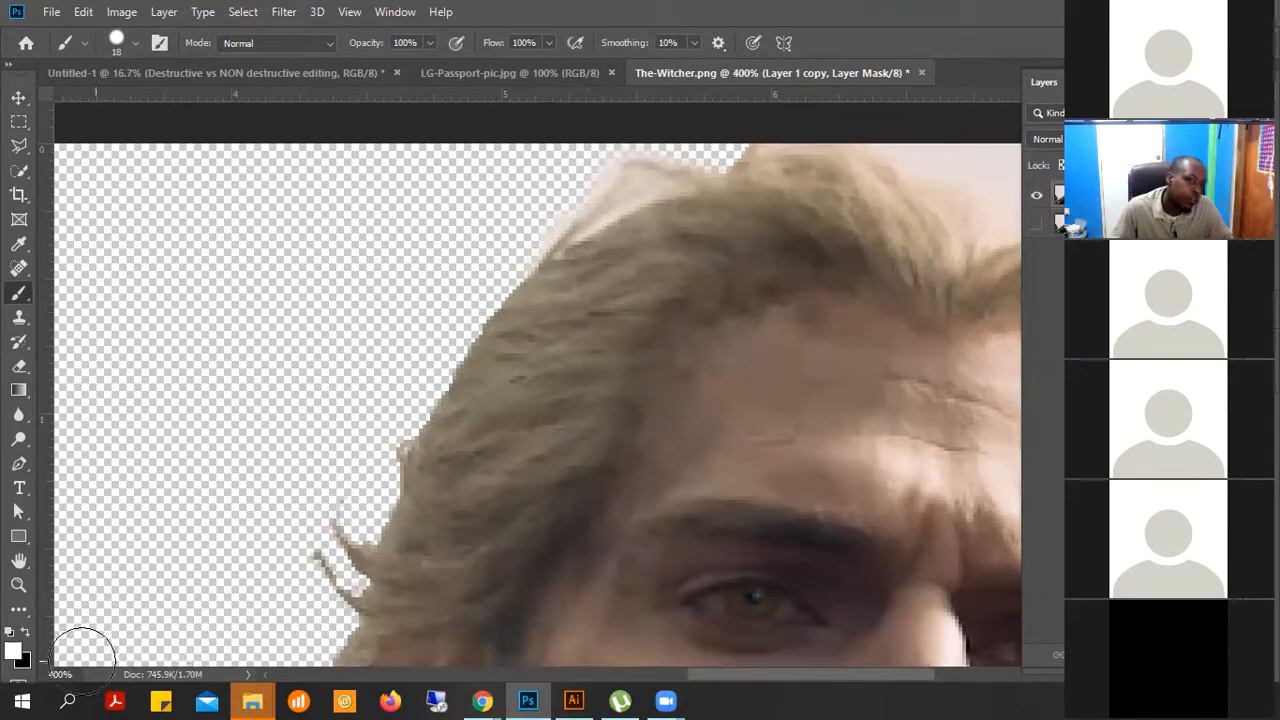
left_click(25, 632)
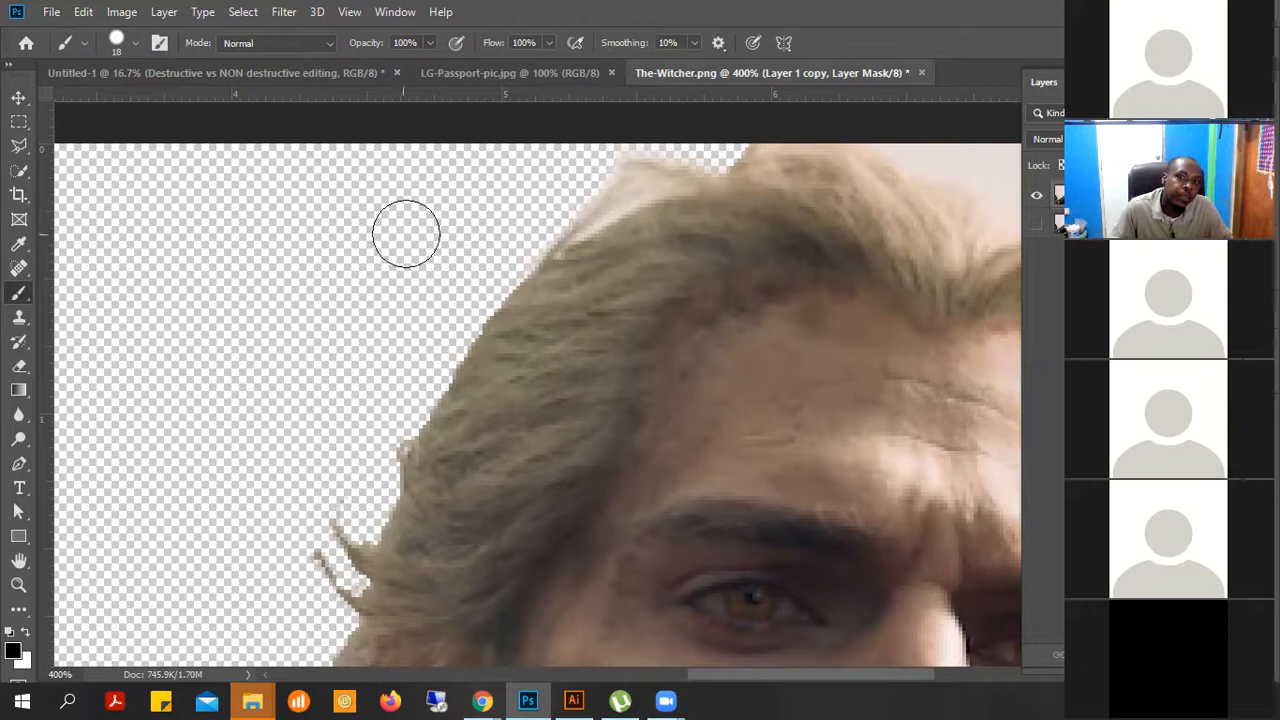
Flatten the 18 px brush tip into a wide, slightly tilted ellipse that matches the shape of the eyes
mouse_move(817, 555)
left_mouse_down()
mouse_move(451, 320)
mouse_move(614, 337)
left_mouse_up()
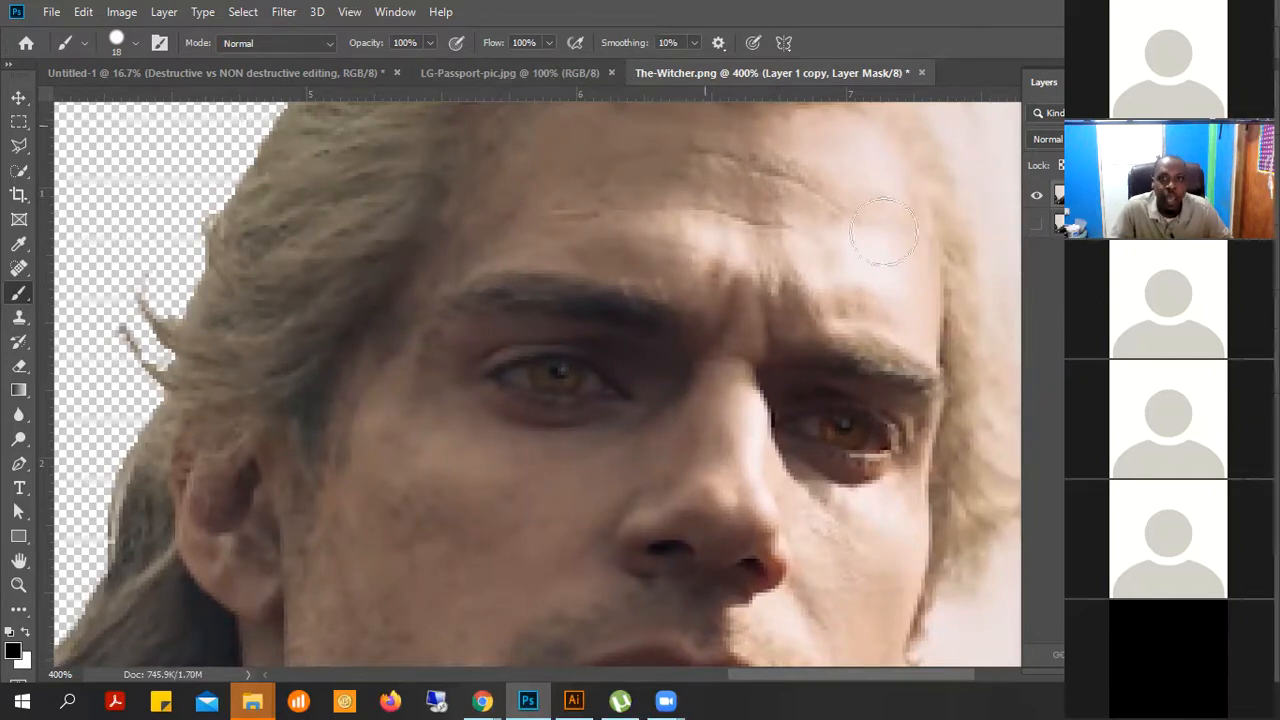
right_click(592, 408)
mouse_move(645, 448)
left_mouse_down()
mouse_move(662, 416)
mouse_move(648, 416)
mouse_move(665, 453)
mouse_move(690, 433)
left_mouse_up()
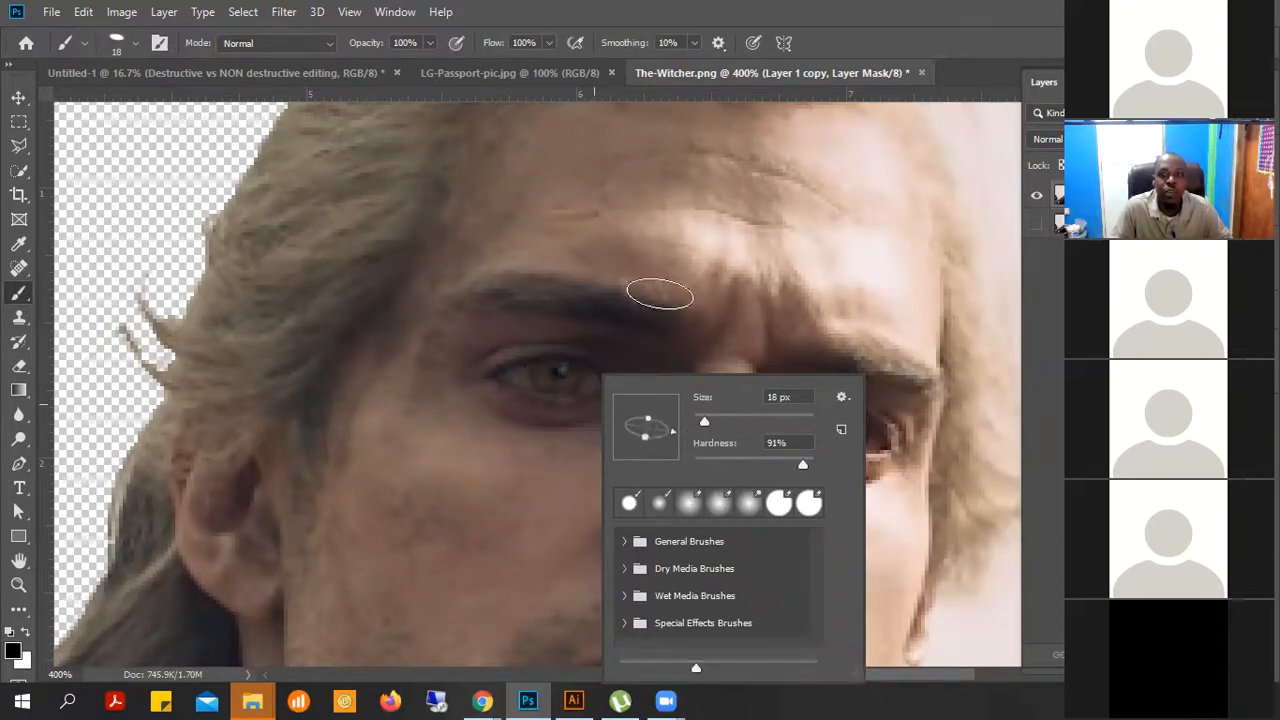
left_click(880, 44)
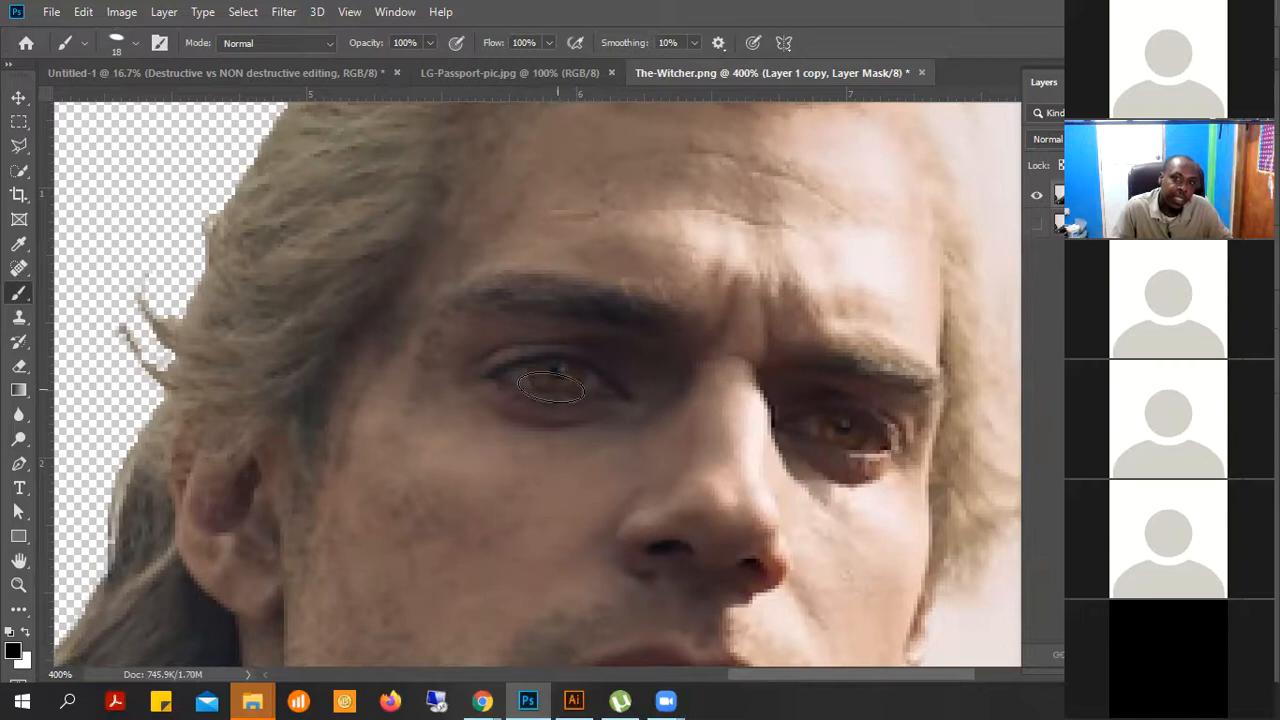
Paint black on the layer copy's mask over both eyes to hide them, and check the result on the whole photo
left_click_drag(527, 378, 586, 383)
mouse_move(837, 426)
left_mouse_down()
mouse_move(823, 429)
mouse_move(862, 441)
left_mouse_up()
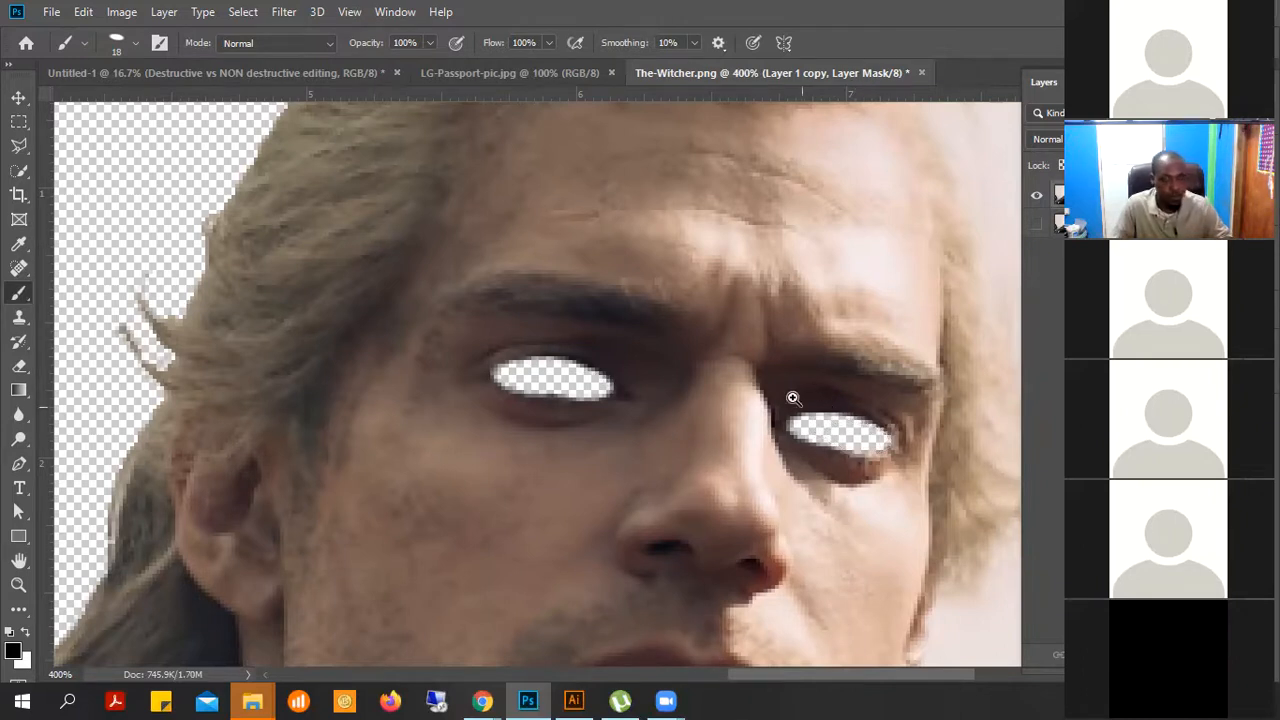
left_click(743, 388, "alt")
left_click(743, 388, "alt")
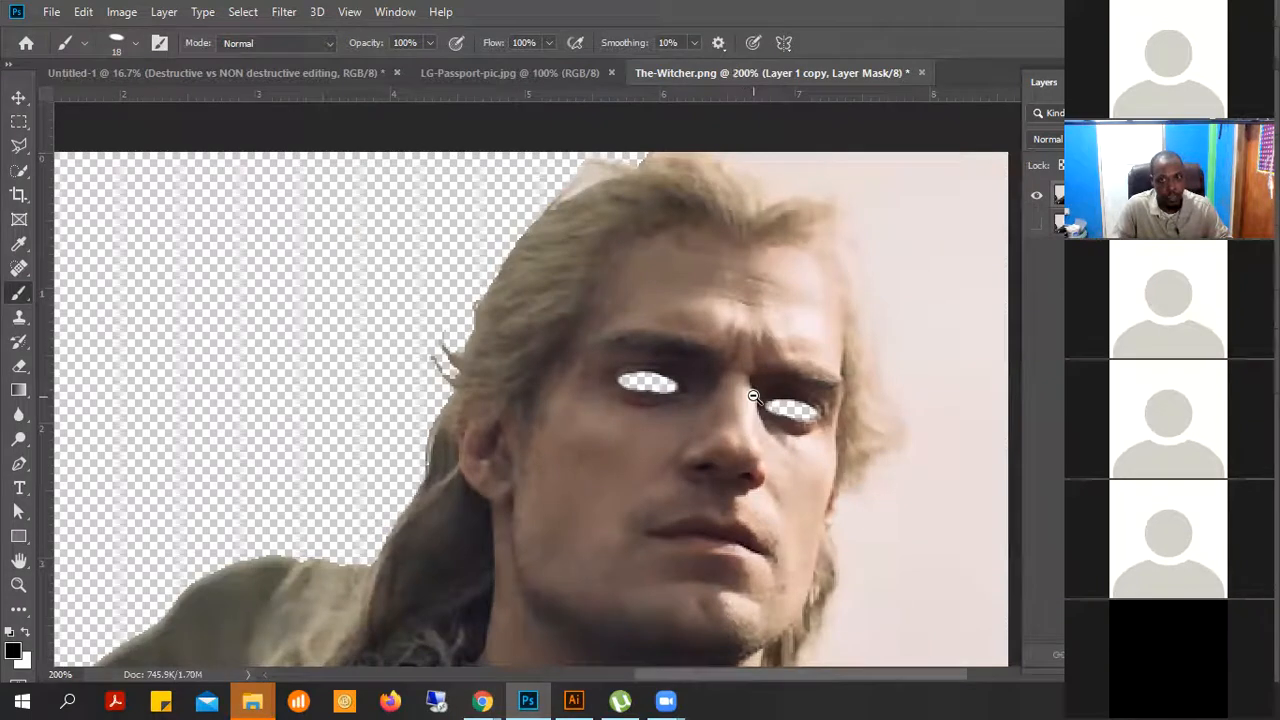
left_click(752, 396, "alt")
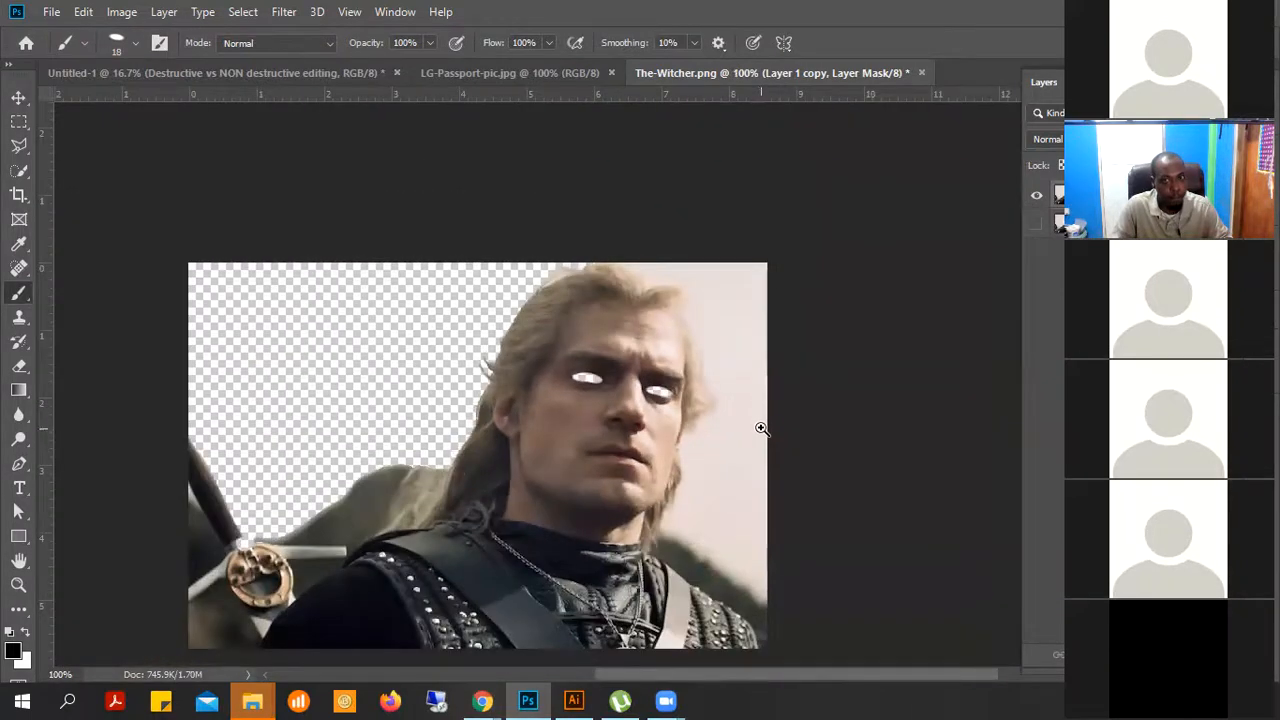
left_click(626, 426, "ctrl")
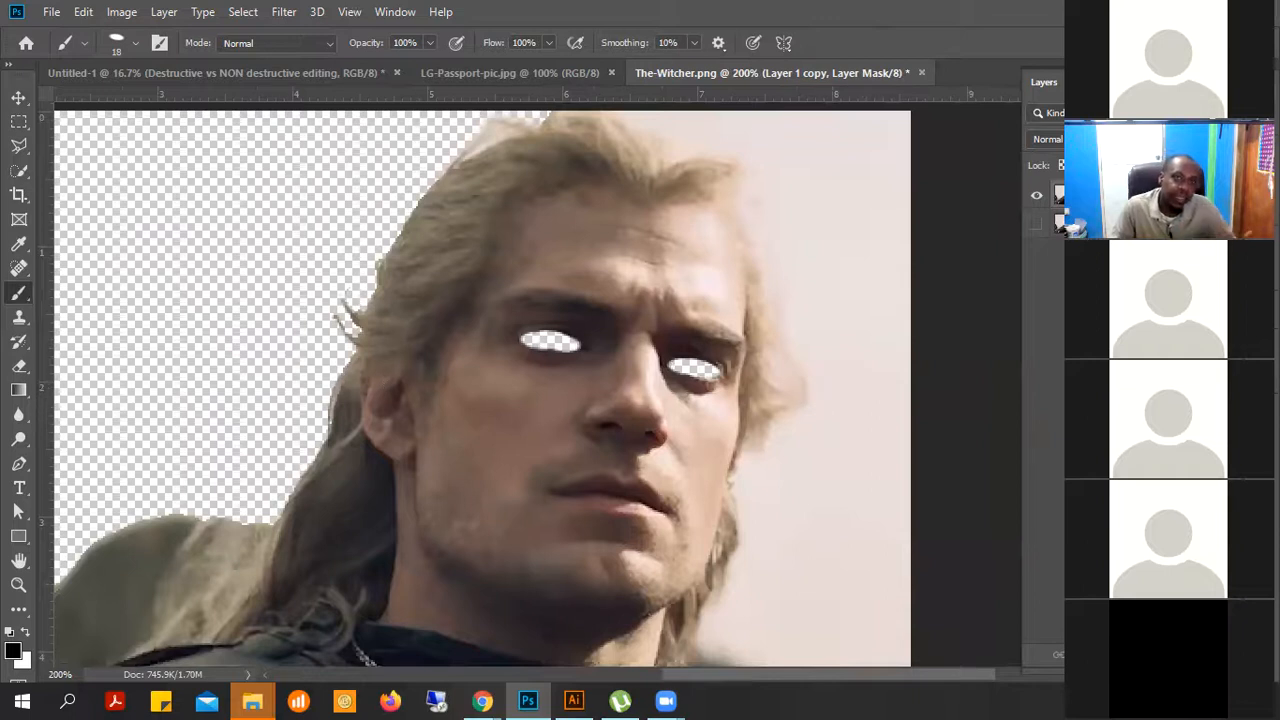
Restore both eyes by painting white over them on the layer copy's mask with the Brush
left_click(19, 98)
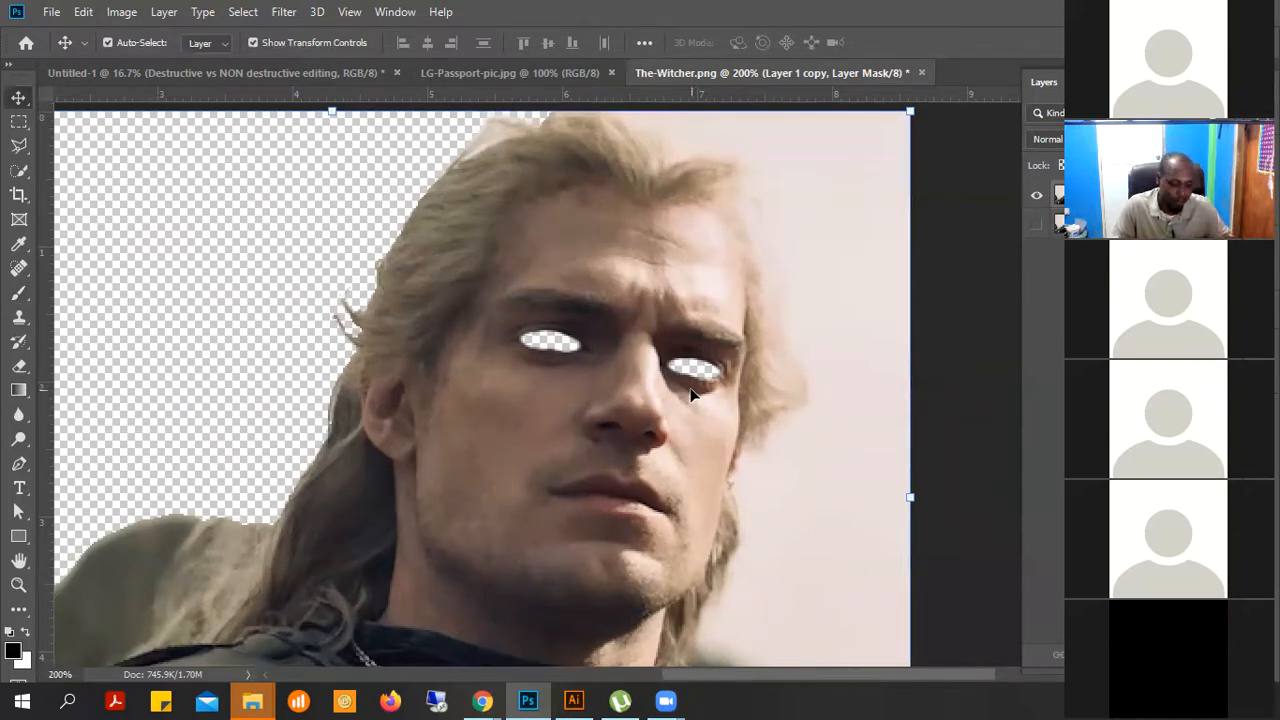
left_click(660, 347, "ctrl")
left_click(660, 347, "ctrl")
left_click(660, 347, "ctrl")
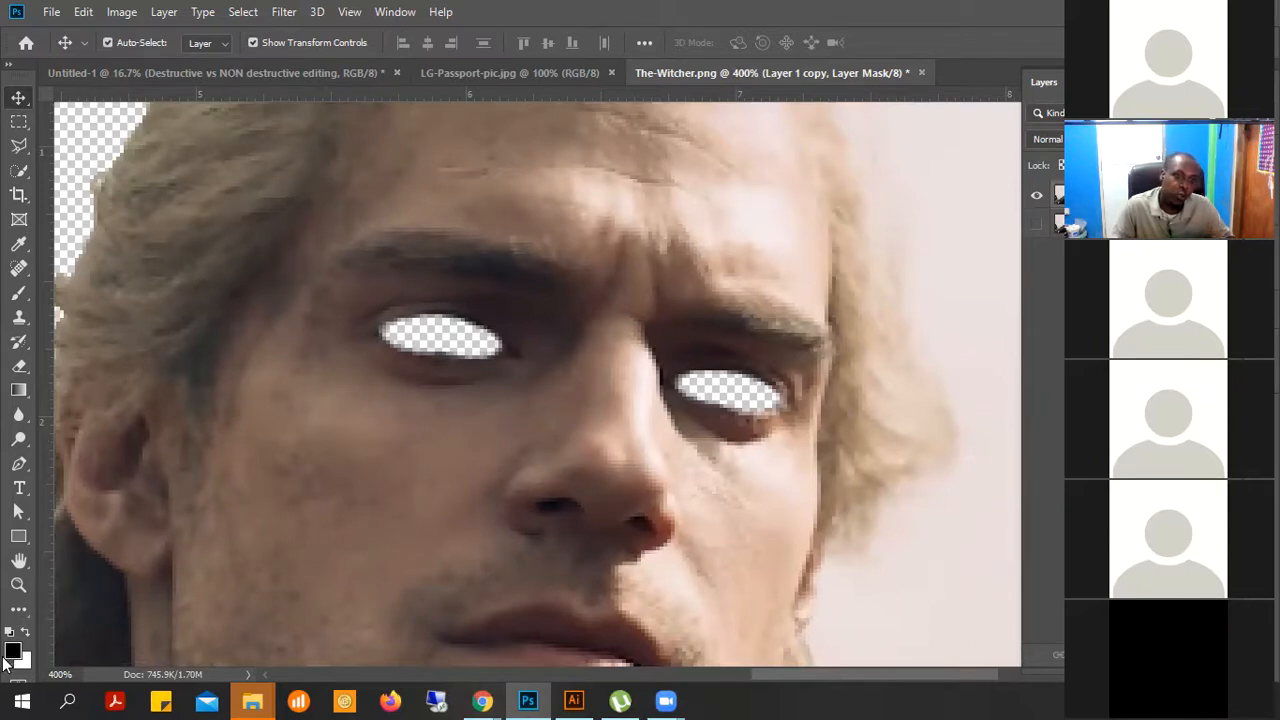
left_click(26, 633)
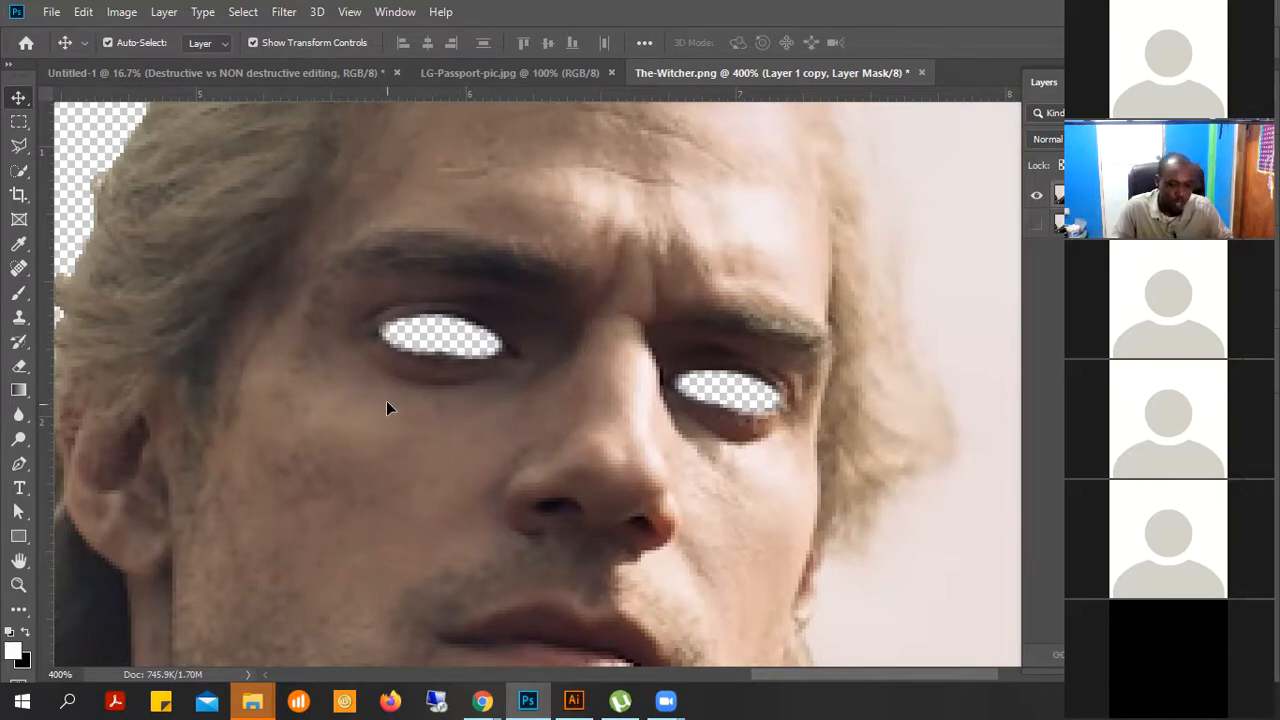
key("b")
mouse_move(488, 333)
left_mouse_down()
mouse_move(457, 343)
mouse_move(406, 297)
left_mouse_up()
mouse_move(751, 340)
left_mouse_down()
mouse_move(684, 409)
mouse_move(739, 347)
mouse_move(728, 435)
mouse_move(750, 380)
mouse_move(778, 366)
mouse_move(743, 377)
left_mouse_up()
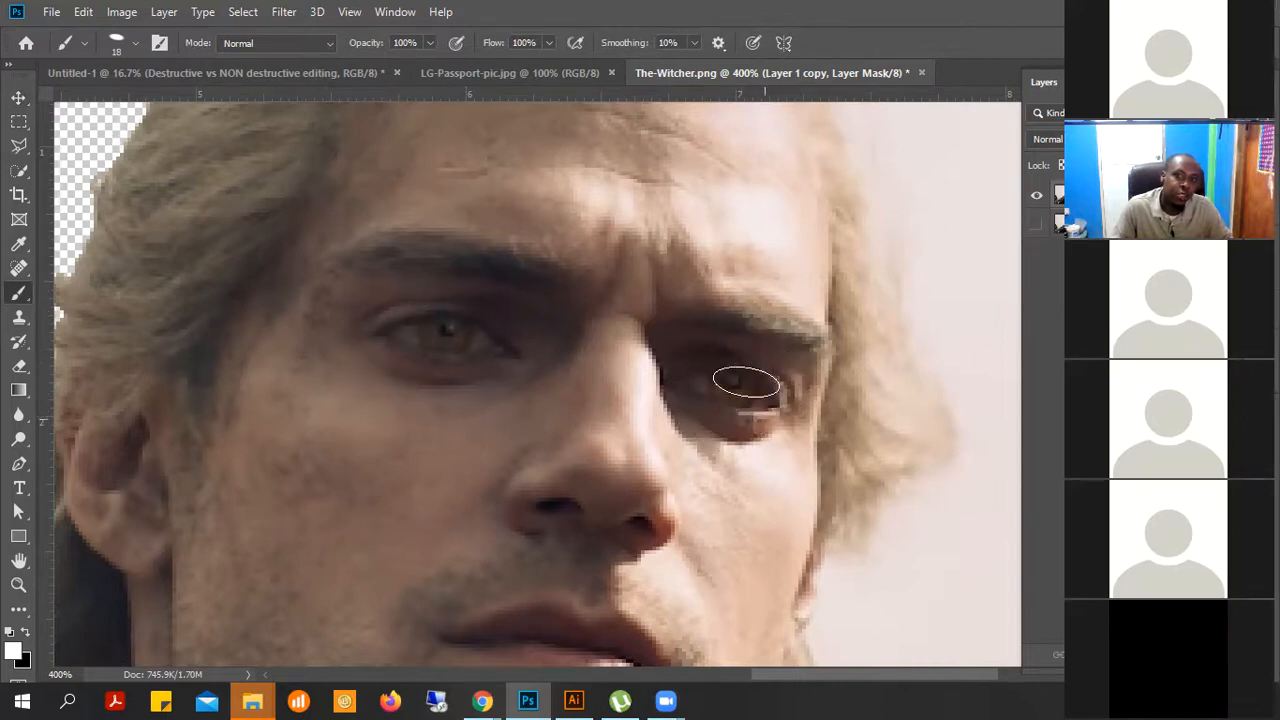
left_click(530, 291, "alt")
left_click(530, 291, "alt")
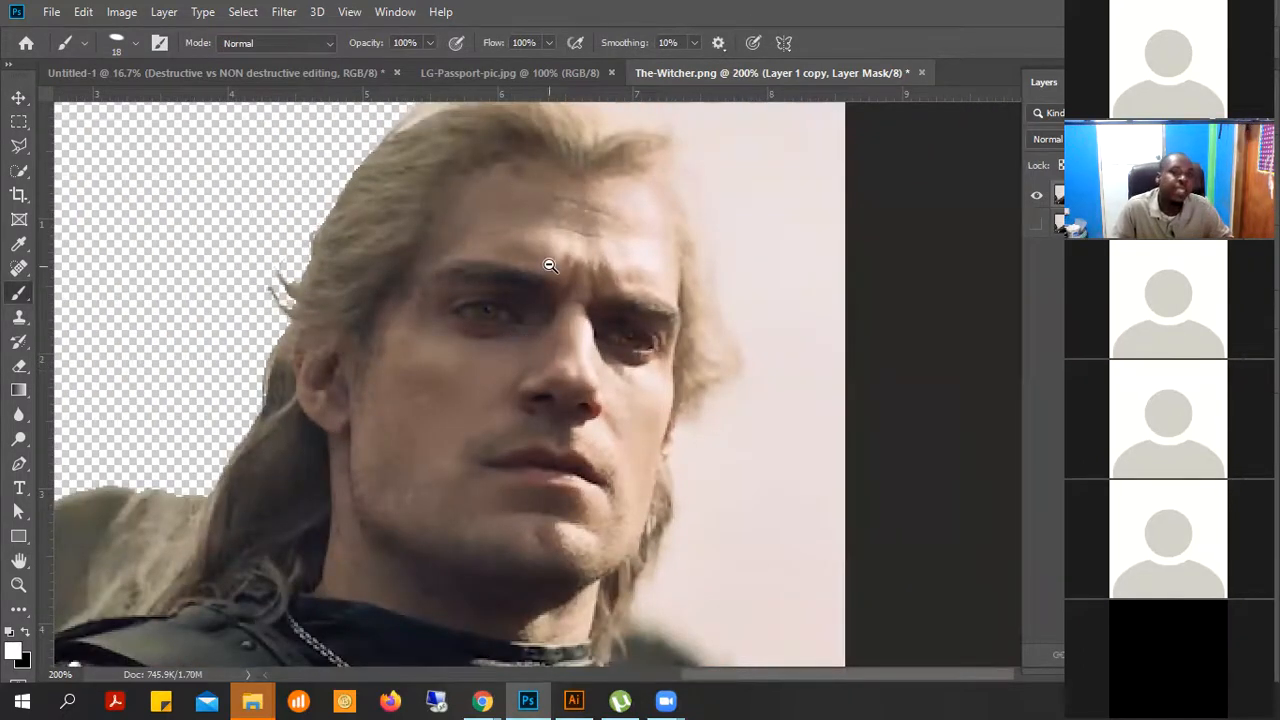
left_click(535, 347, "alt")
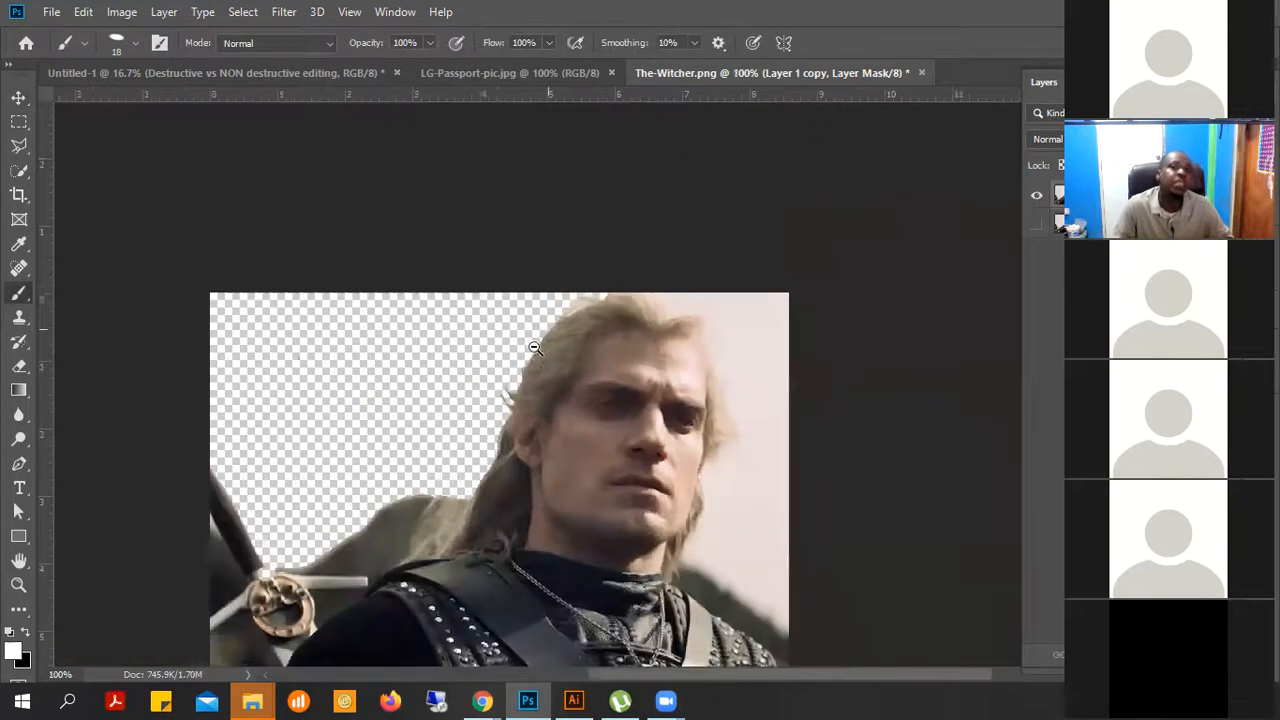
Hide the small photo layer in the Untitled-1 title document and deselect all layers
left_click(343, 77)
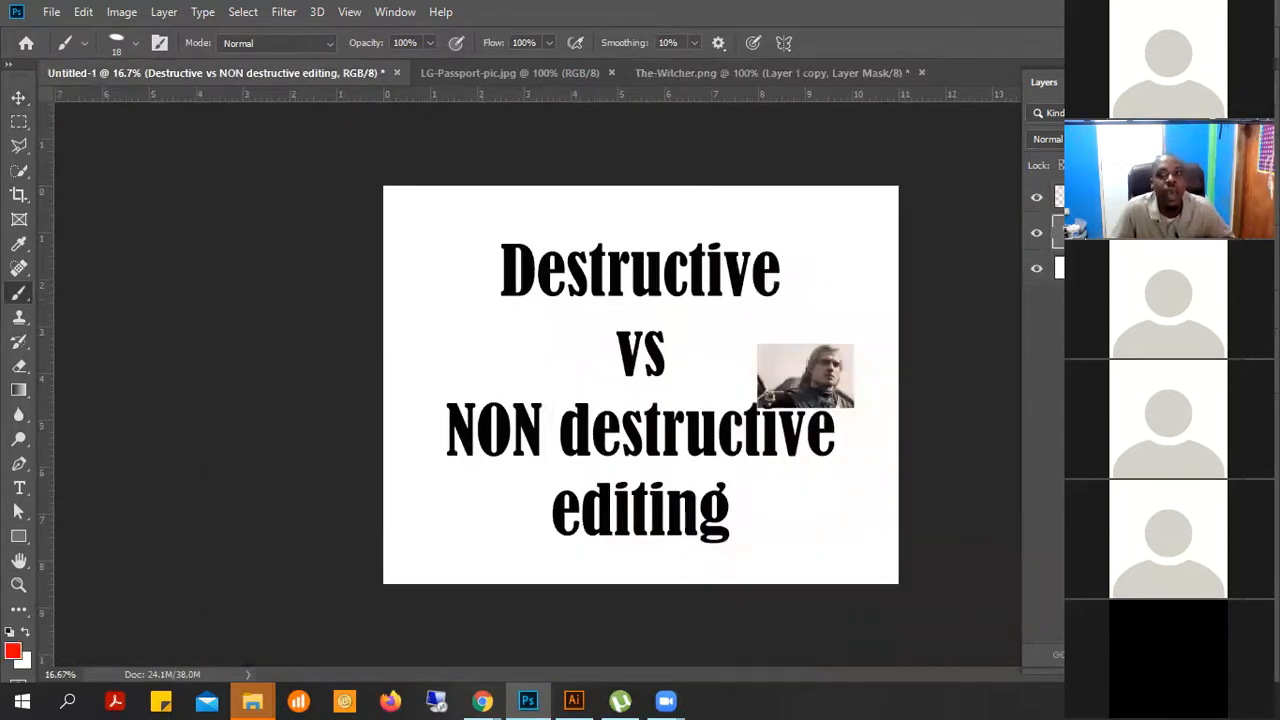
left_click(1037, 198)
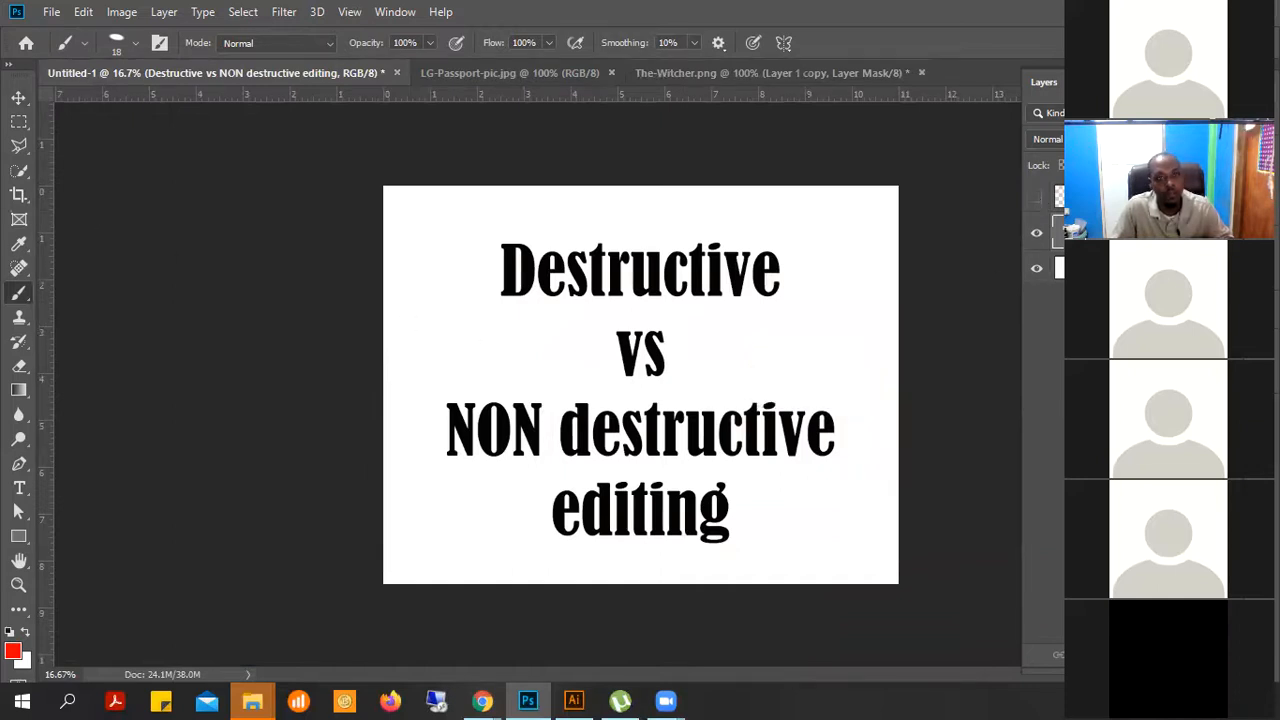
left_click(20, 99)
left_click(906, 266)
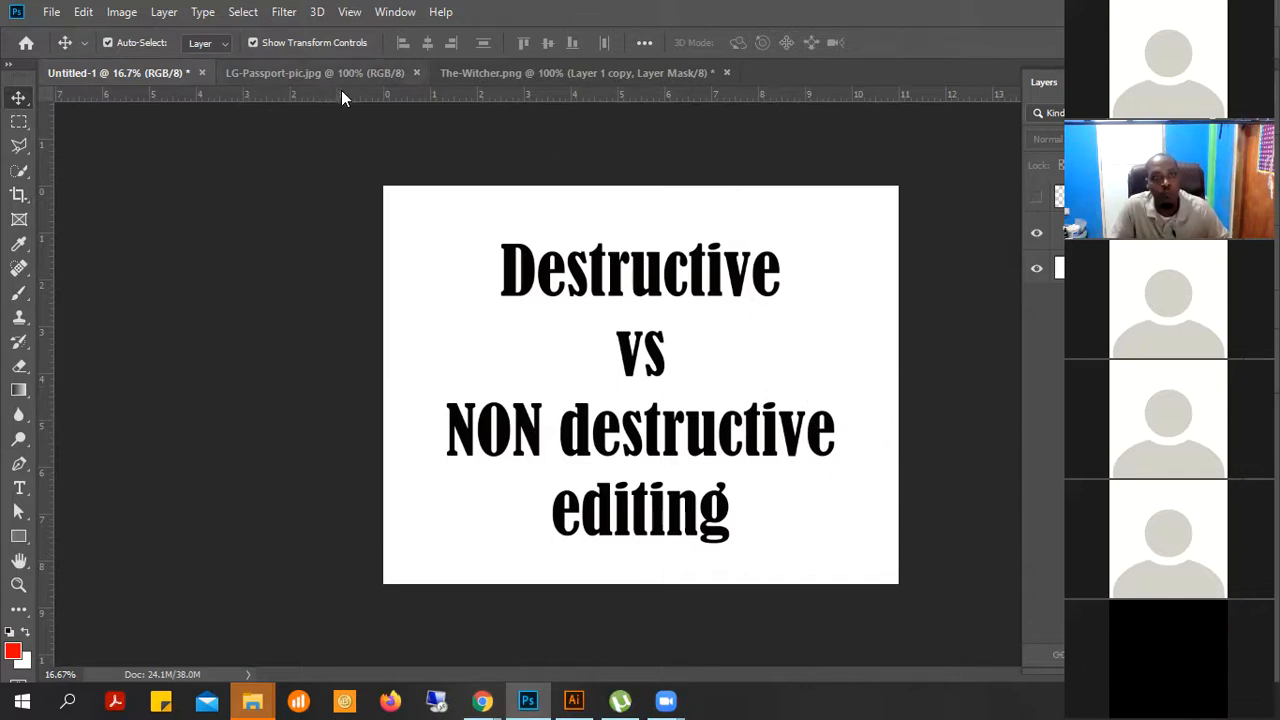
left_click(52, 13)
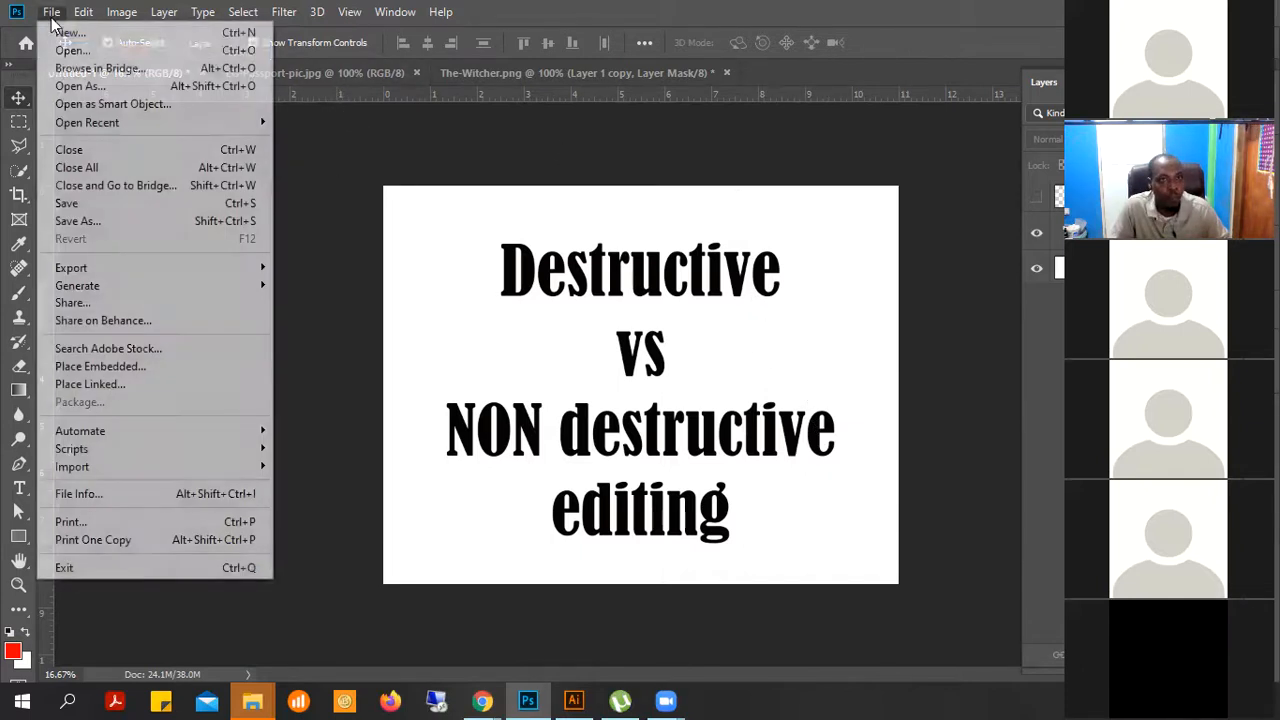
left_click(48, 53)
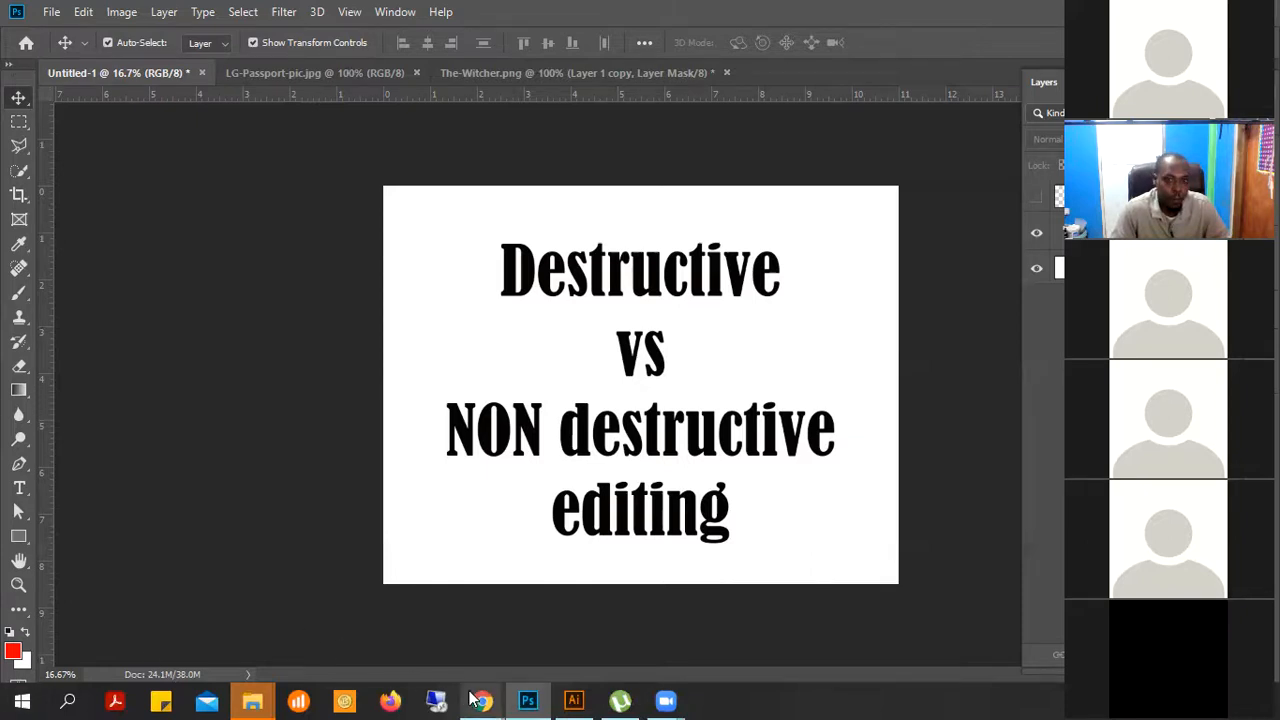
Switch to Chrome with the enlarged SMYCKA monstera leaf image
mouse_move(480, 700)
left_click(744, 636)
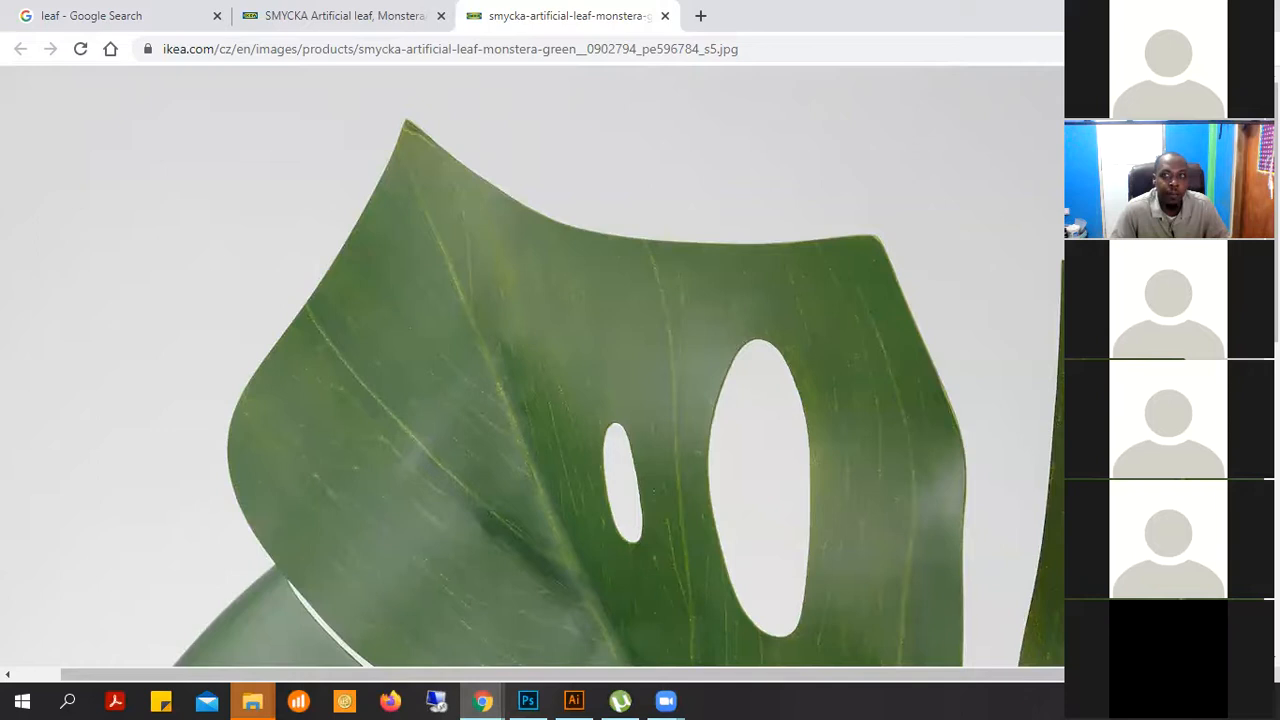
right_click(571, 305)
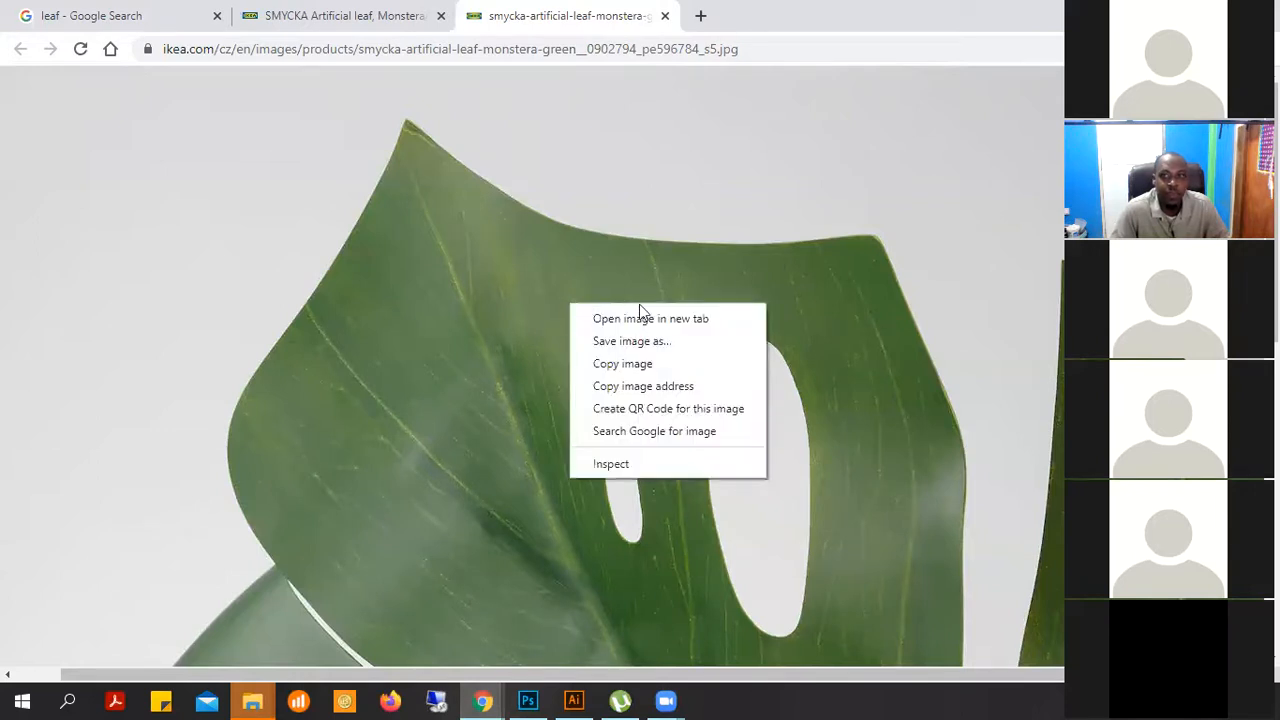
left_click(640, 338)
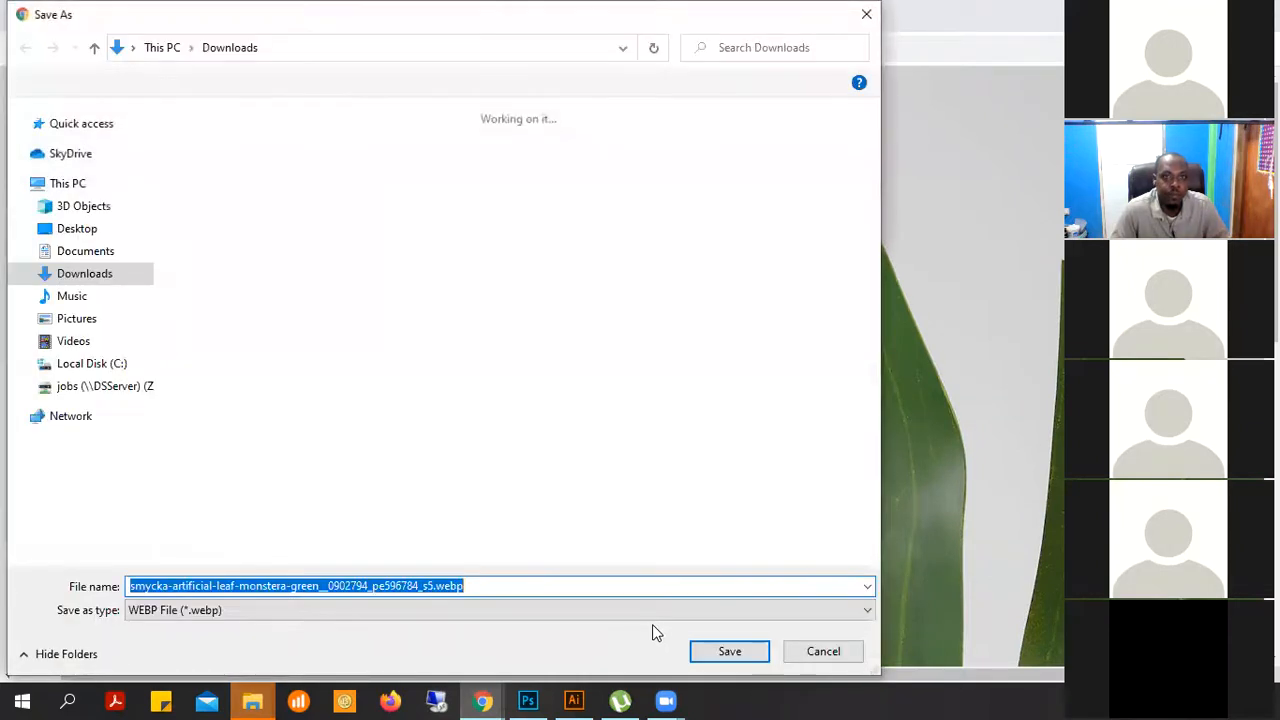
left_click(821, 651)
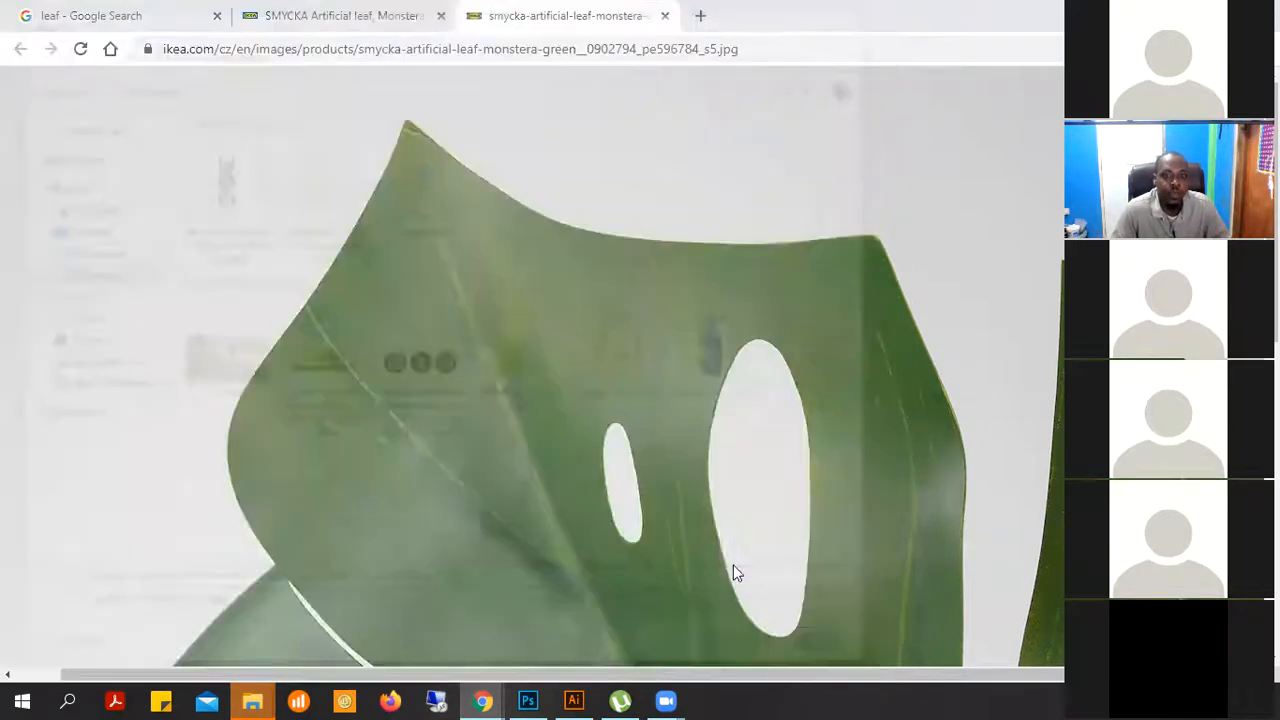
Copy the monstera leaf image to the clipboard and switch back to Photoshop
right_click(626, 499)
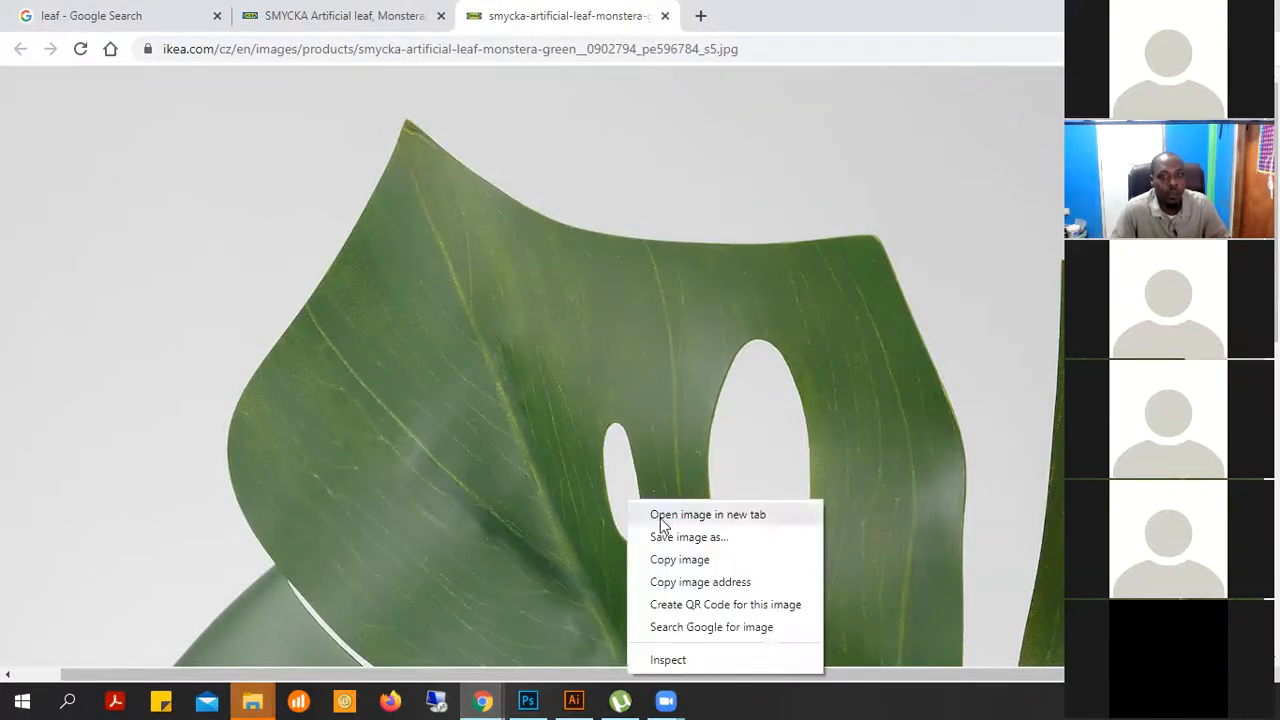
left_click(686, 562)
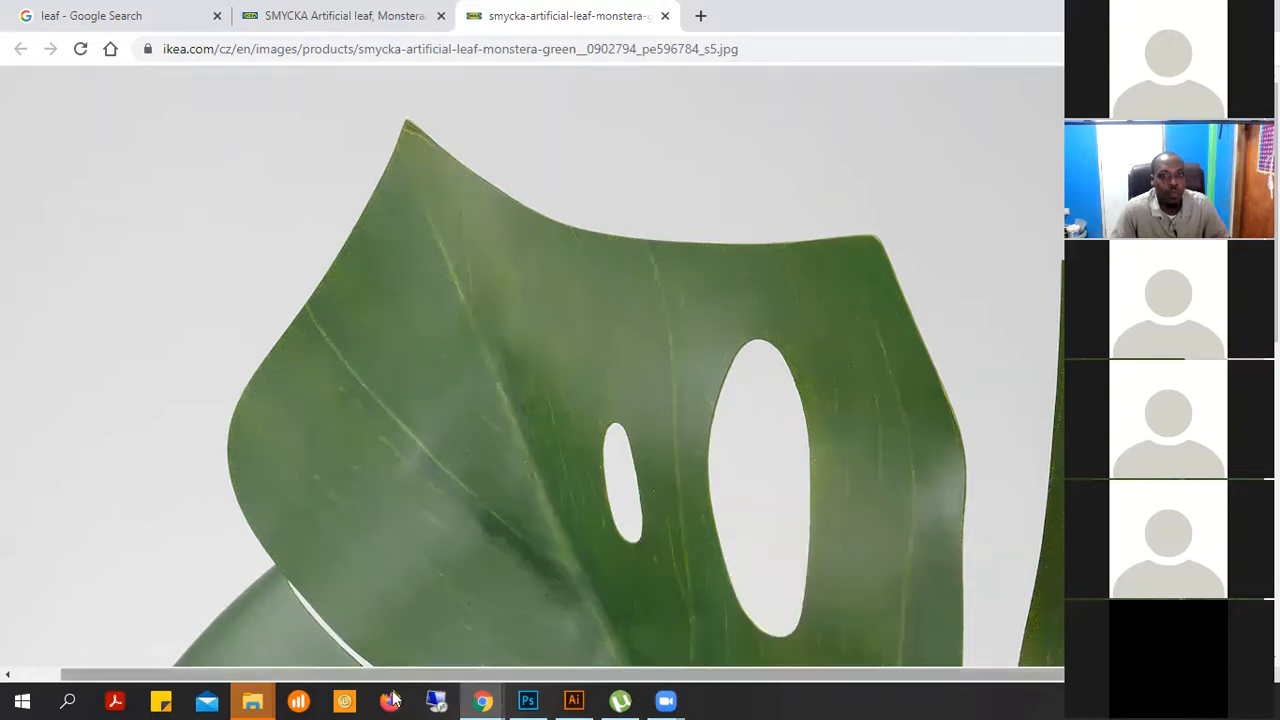
left_click(528, 700)
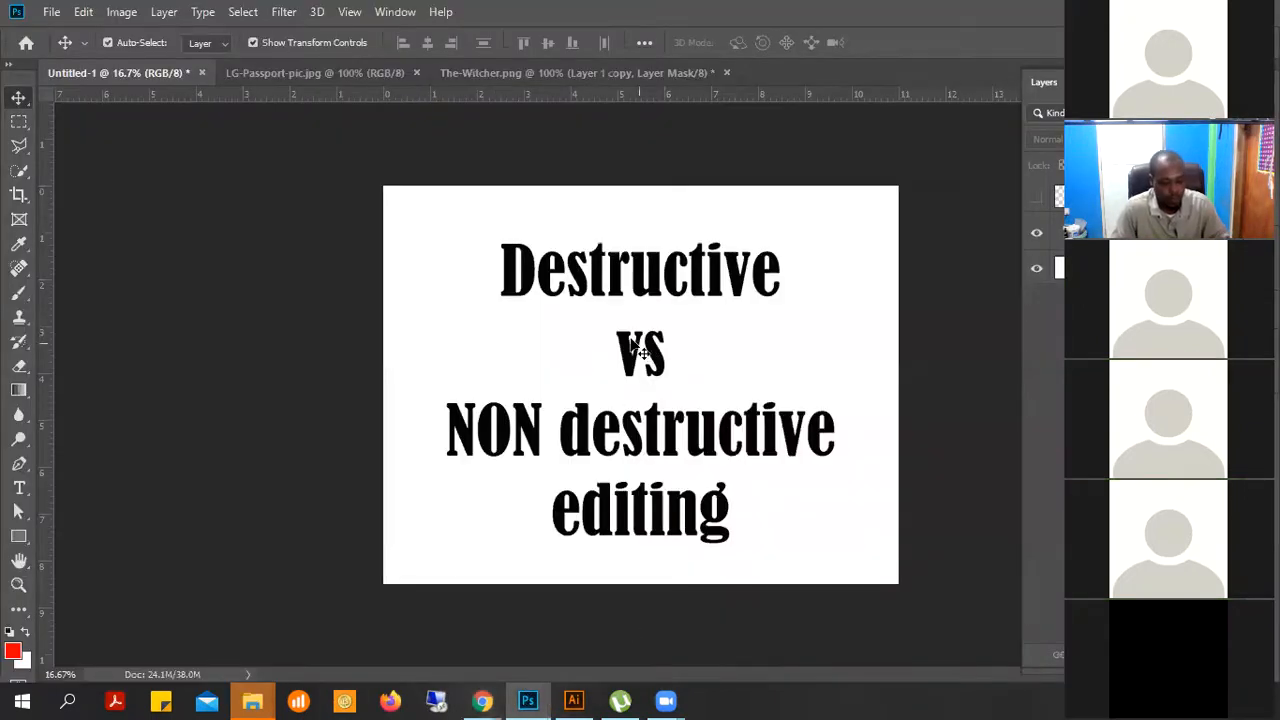
Check whether Paste is available in the title document, first with no layer selected and again with the title text selected
left_click(82, 12)
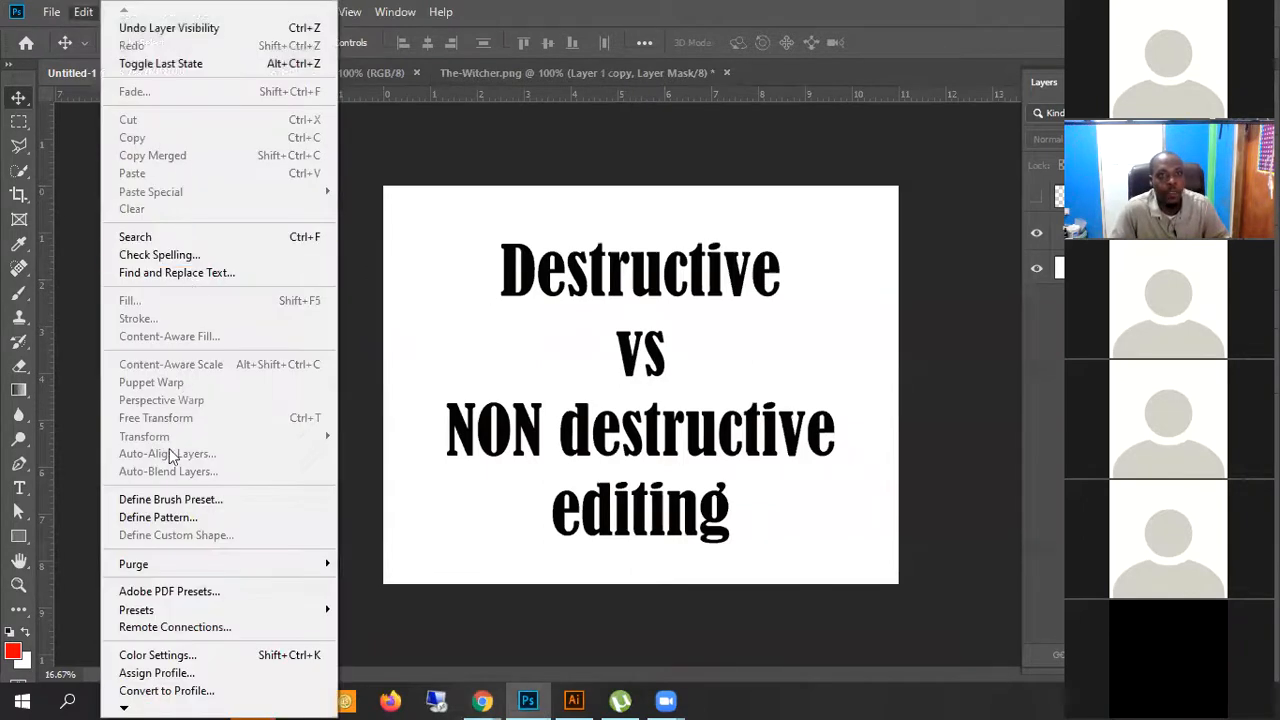
left_click(606, 178)
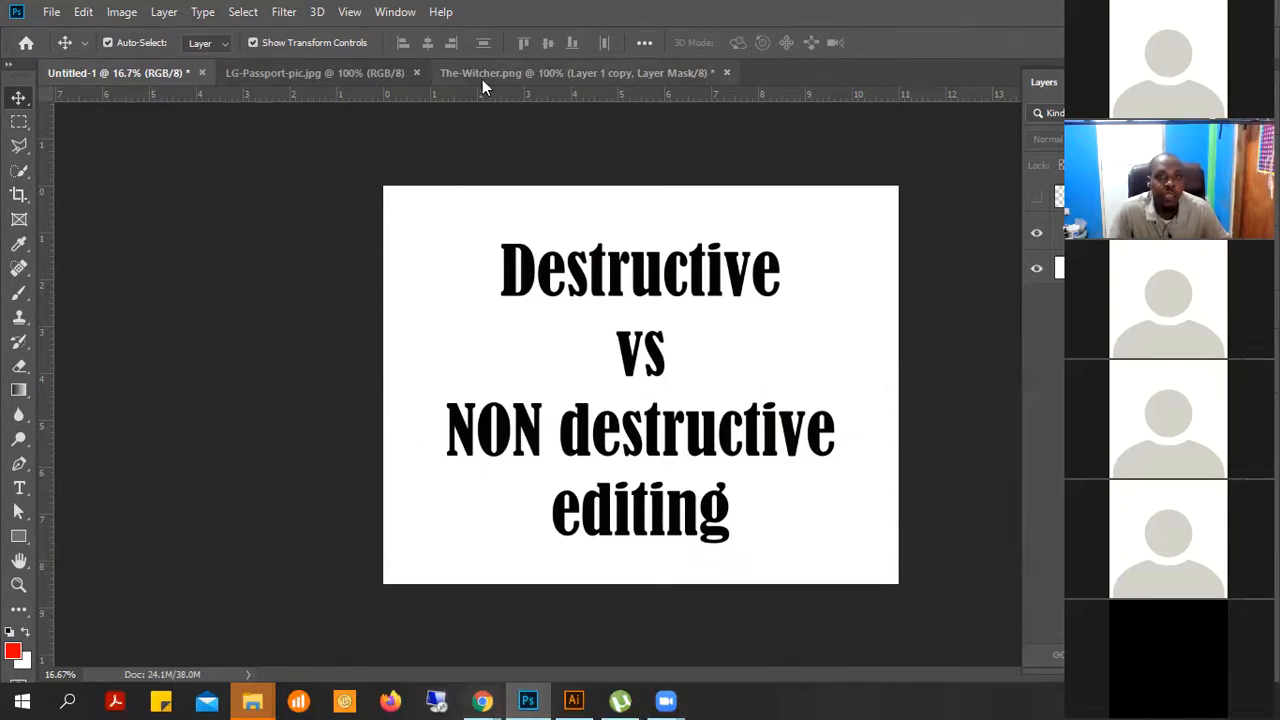
left_click(510, 290)
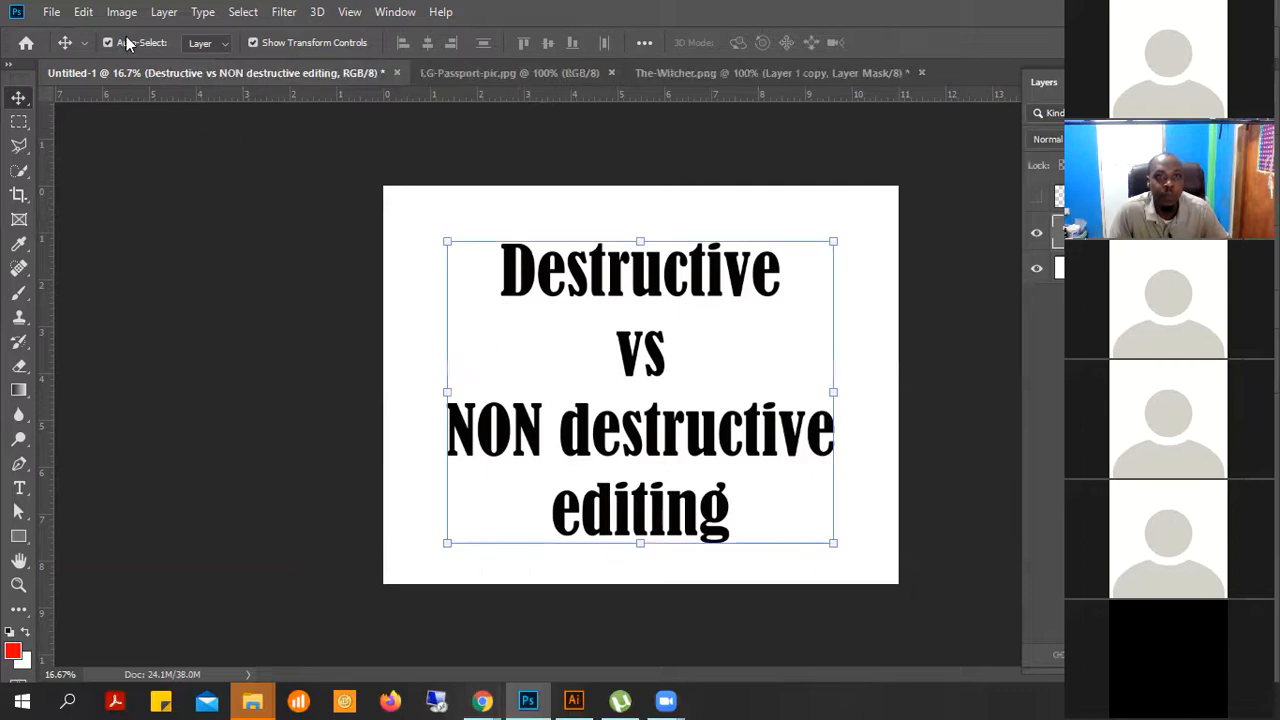
left_click(83, 12)
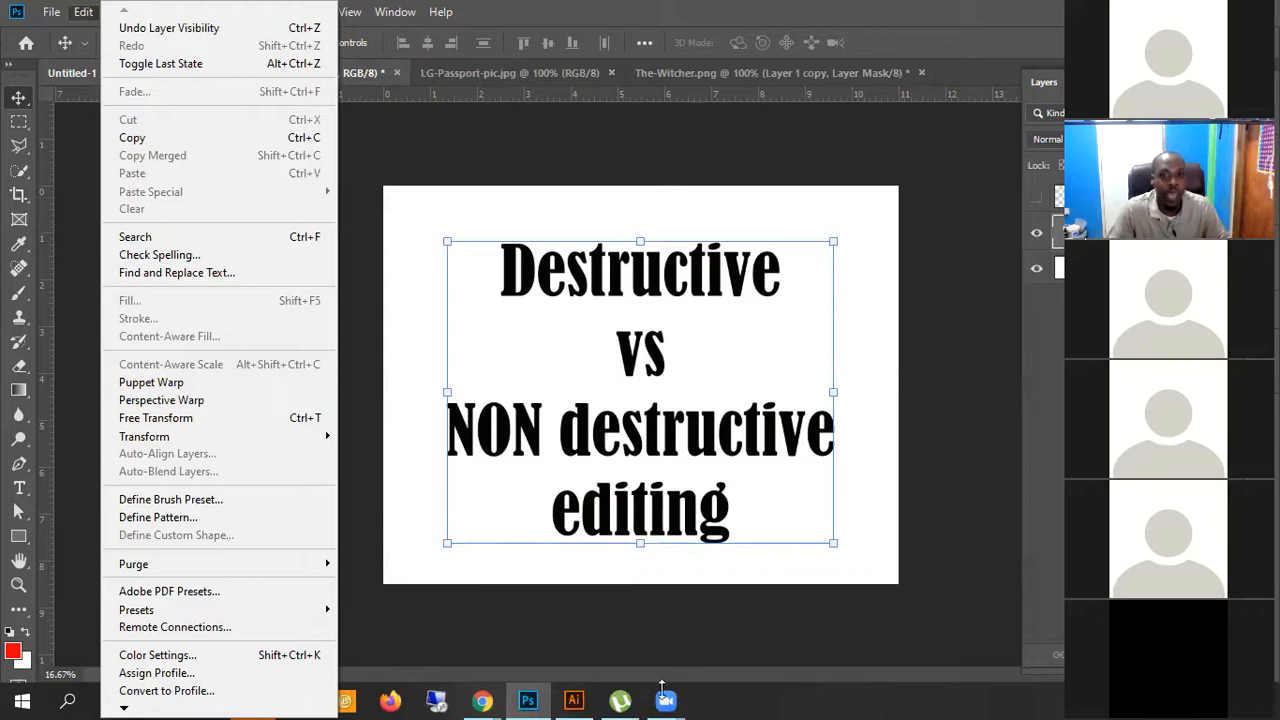
Switch to Chrome and copy the SMYCKA monstera leaf image from its preview in the Google image results for "leaf"
left_click(478, 700)
left_click(714, 622)
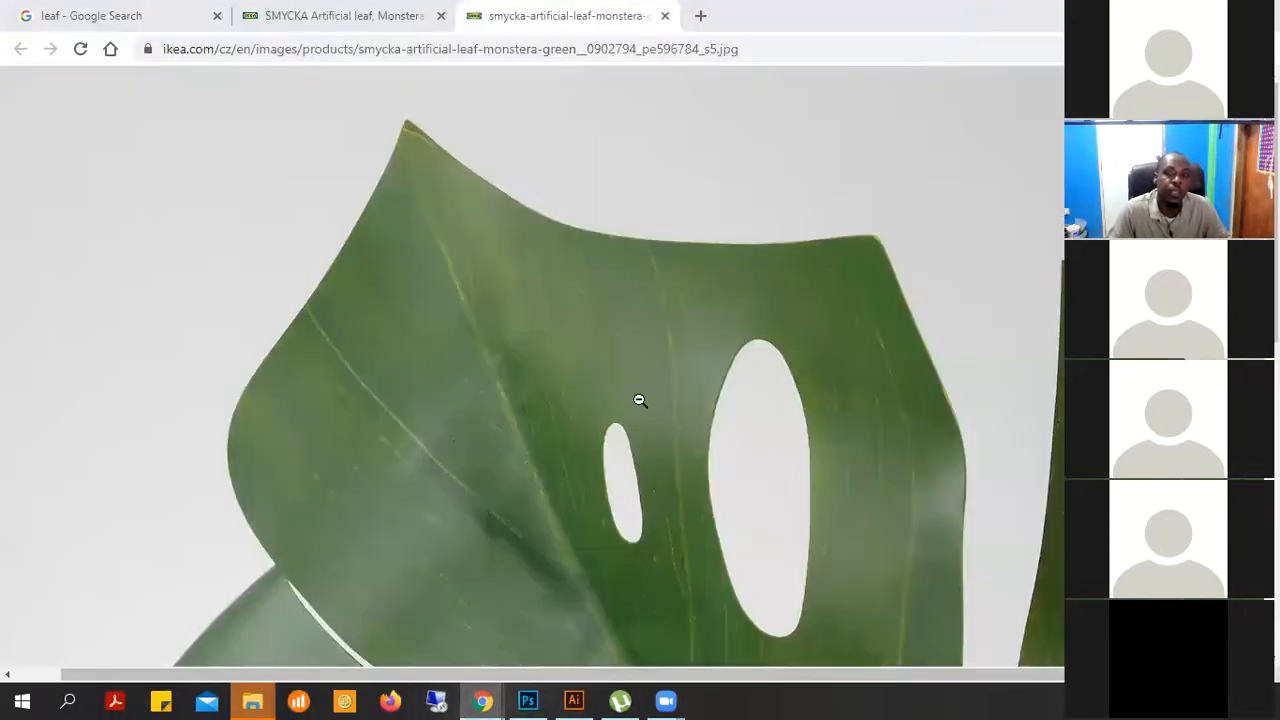
right_click(527, 350)
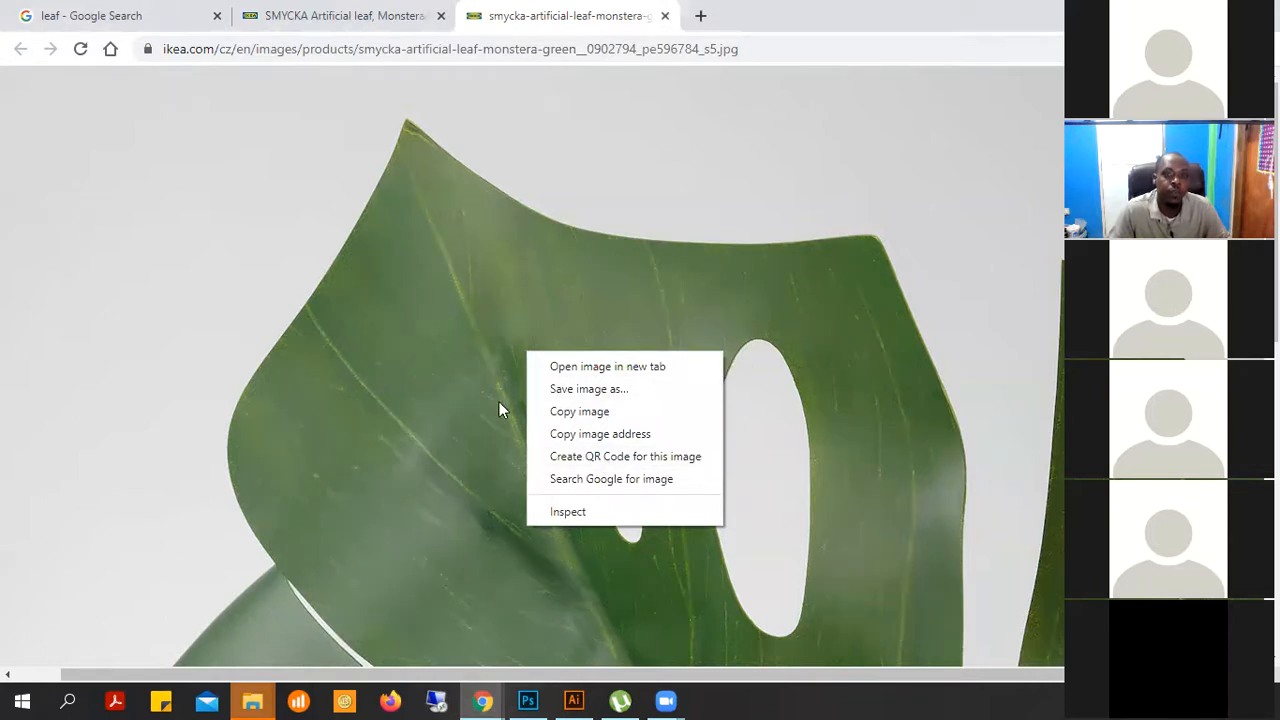
left_click(278, 18)
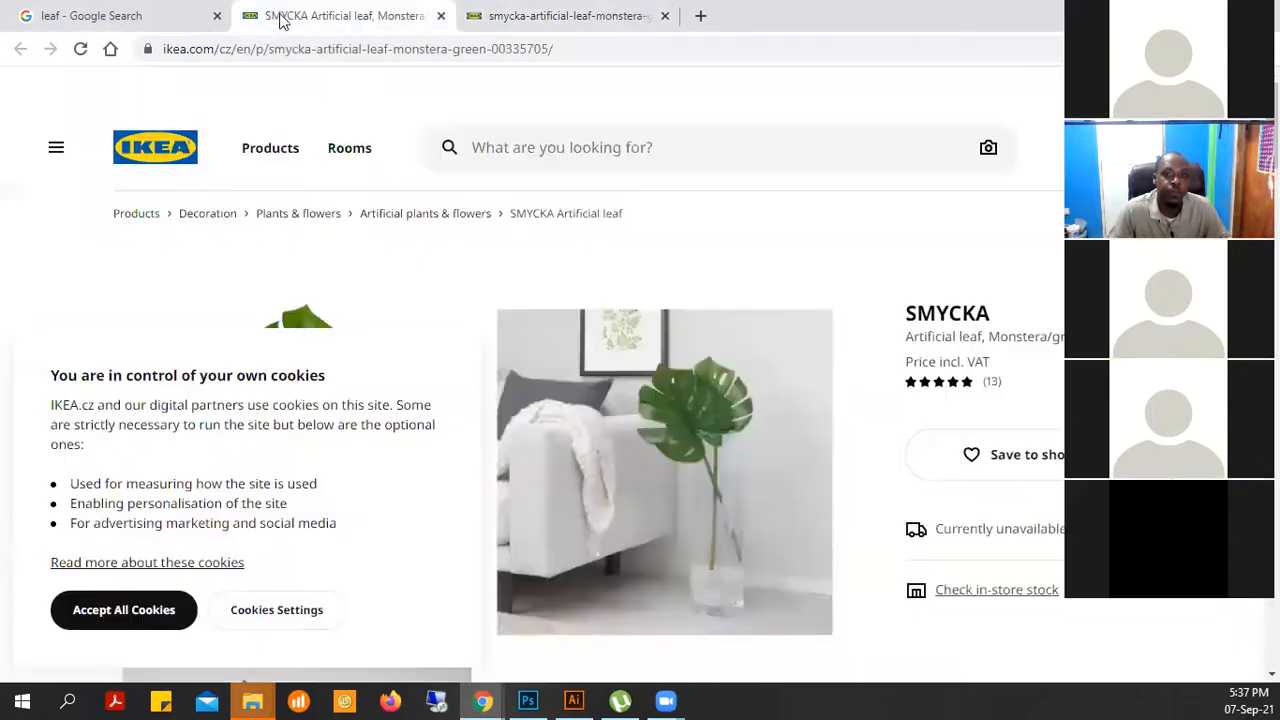
left_click(113, 8)
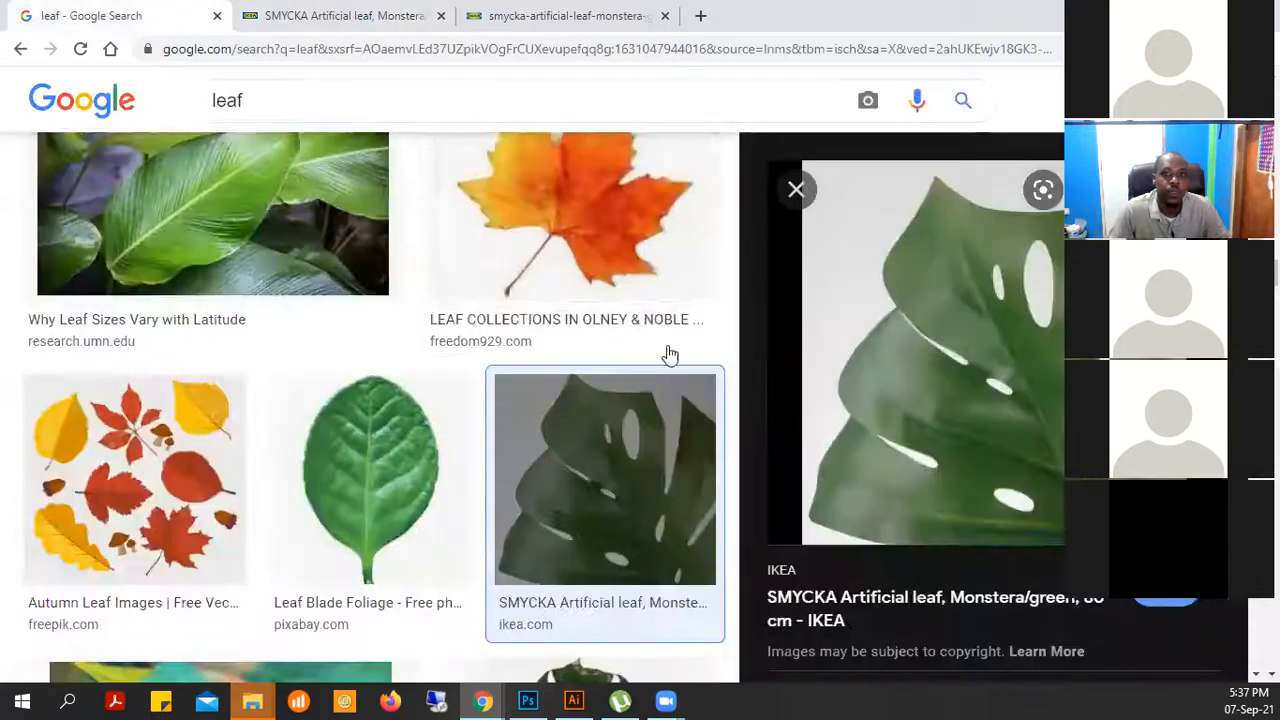
right_click(982, 368)
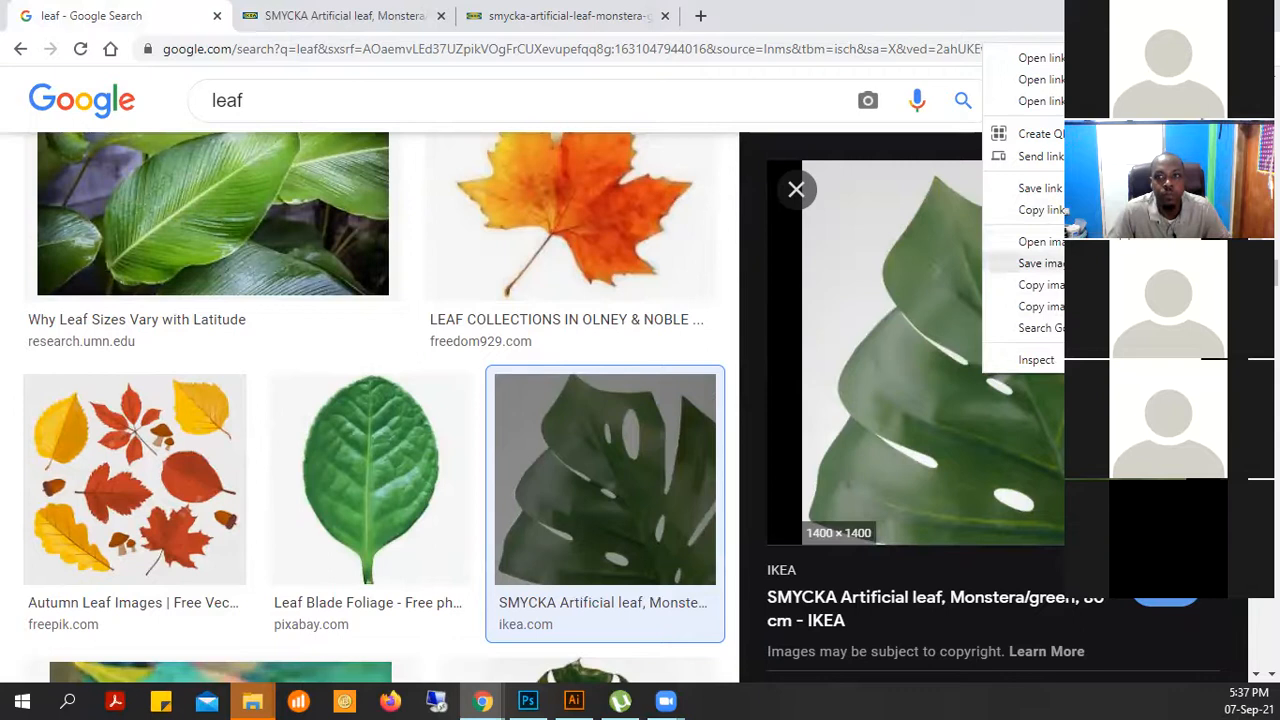
left_click(1040, 285)
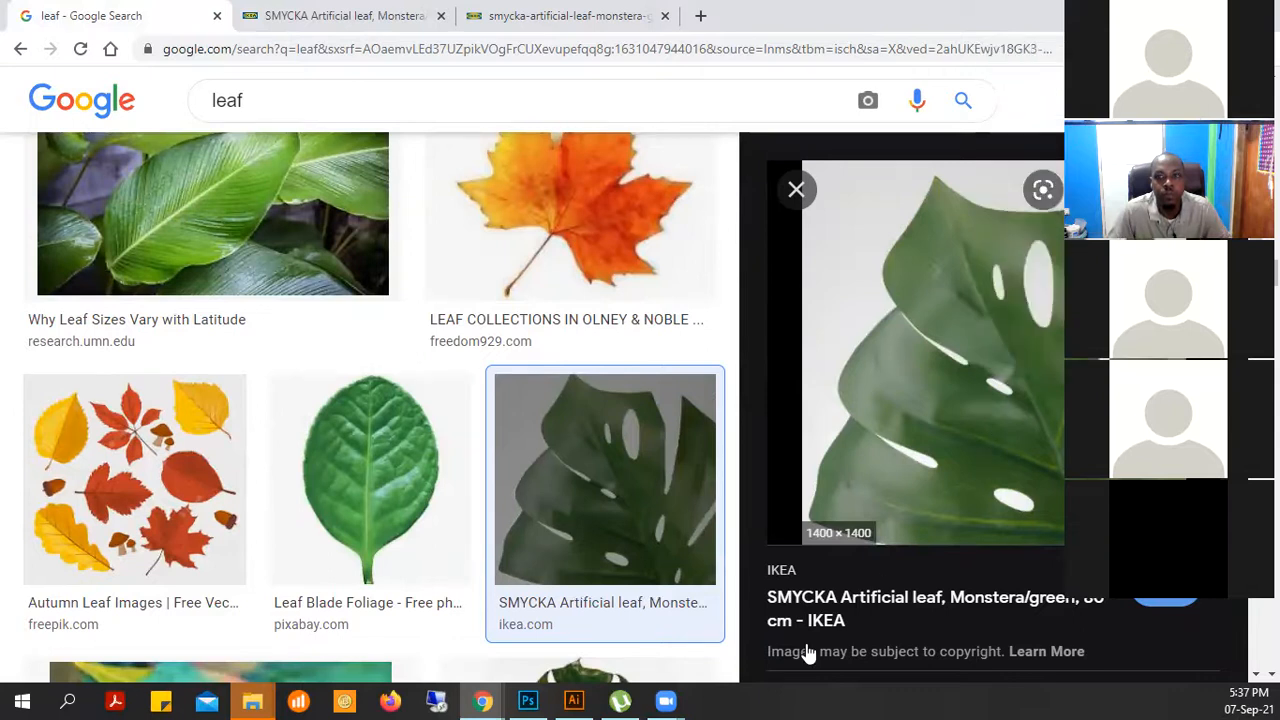
Switch back to Photoshop, paste the leaf image at the left side of the Untitled-1 canvas and hide the title text layer
left_click(528, 700)
left_click(83, 12)
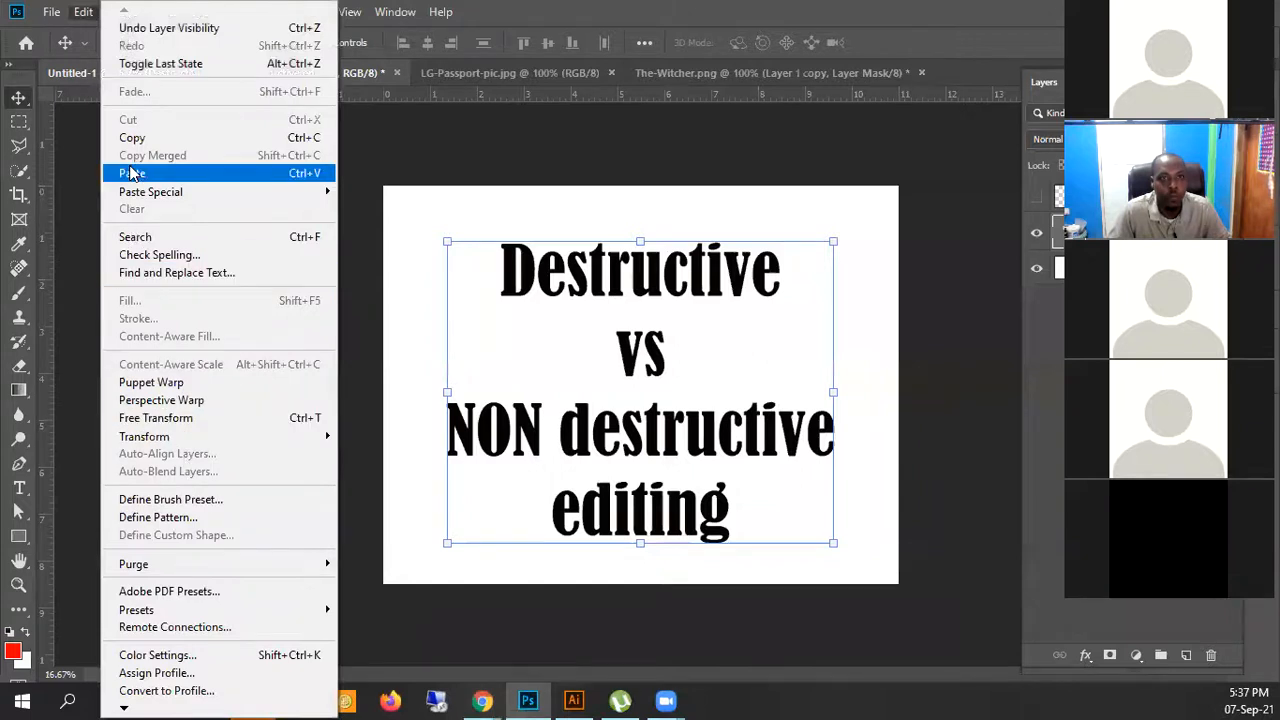
left_click(134, 173)
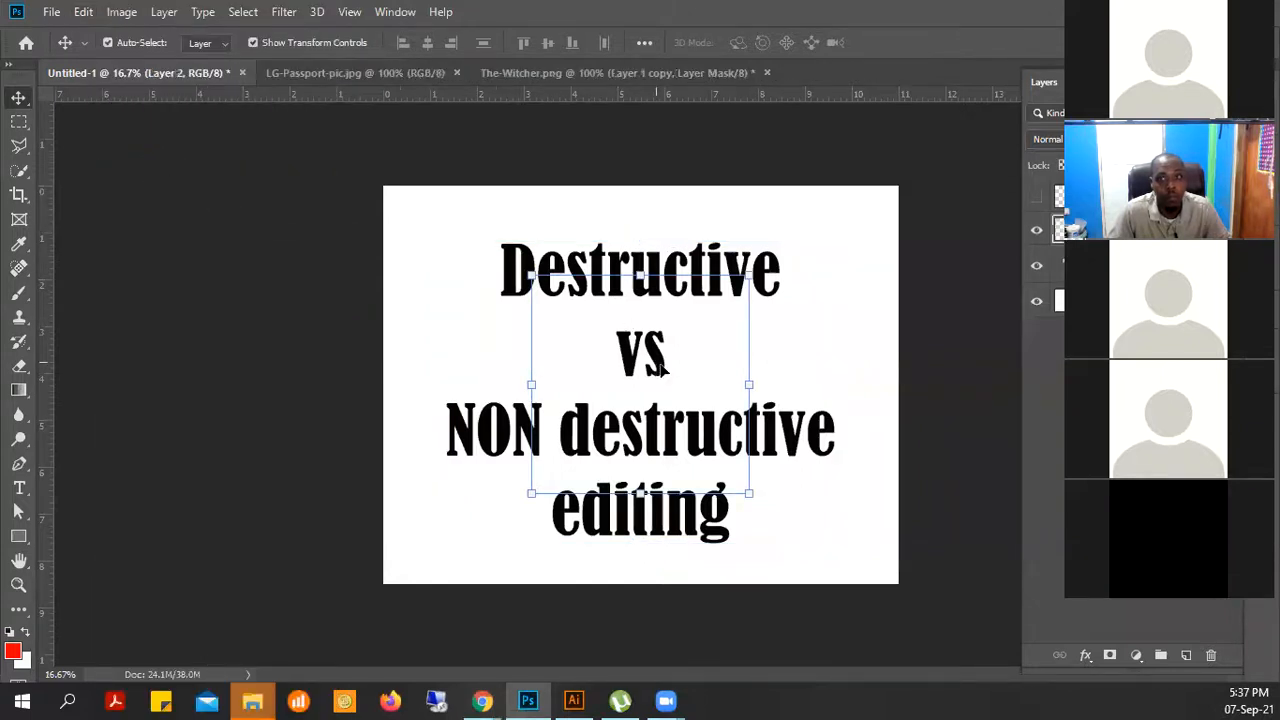
left_click_drag(687, 397, 469, 337)
left_click(1037, 266)
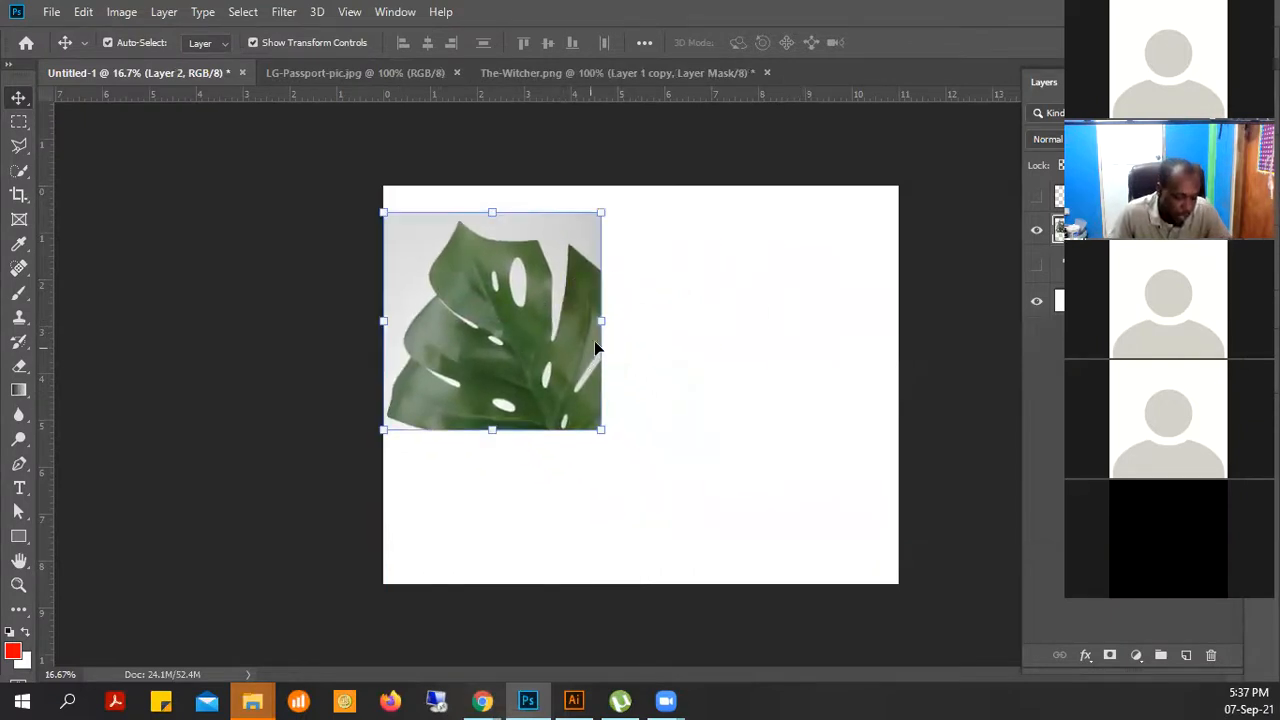
Duplicate the leaf image onto the right half of the canvas and nudge both copies slightly to the right
left_click_drag(558, 311, 779, 370)
left_click(450, 338, "shift")
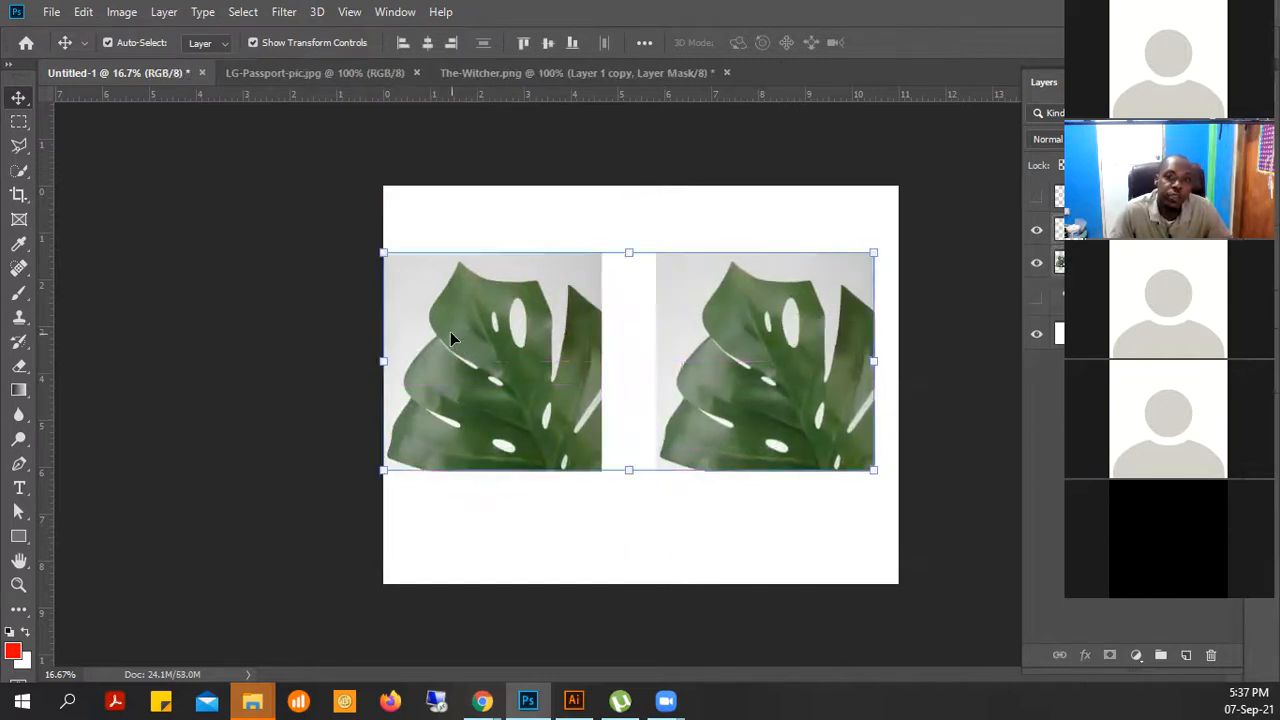
key("shift+Right")
key("shift+Right")
key("shift+Right")
key("shift+Right")
key("shift+Right")
key("shift+Right")
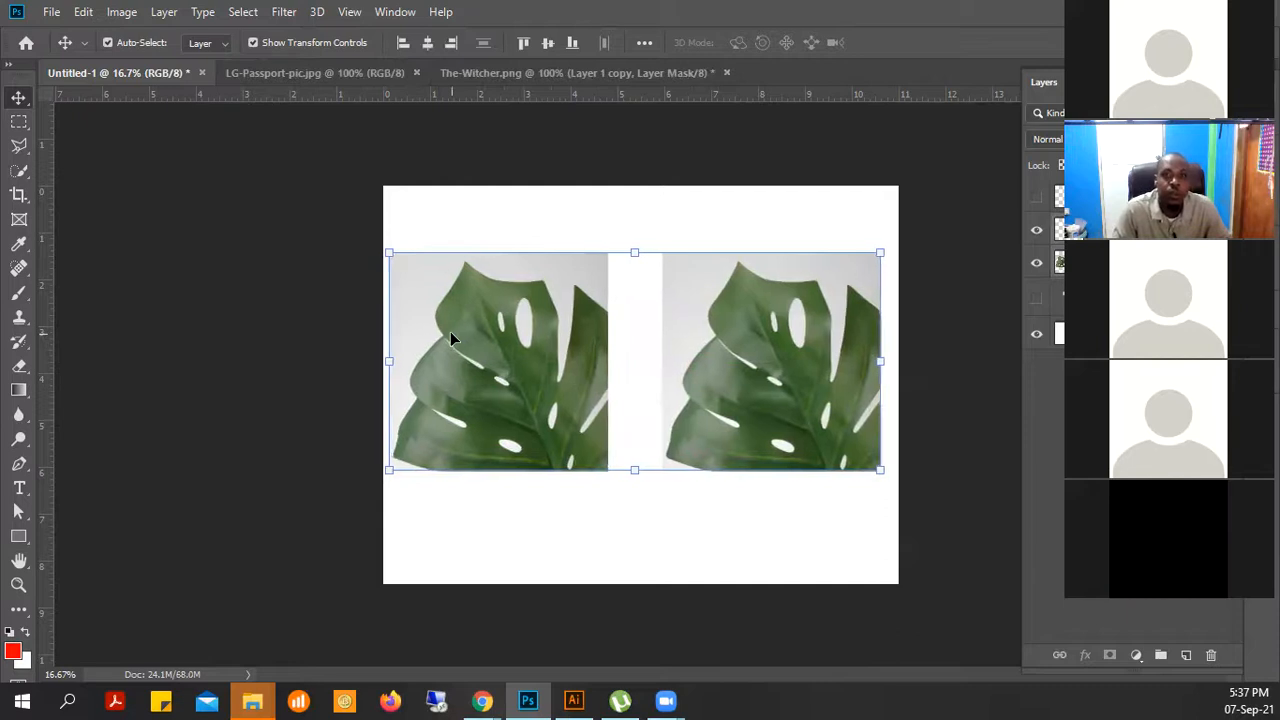
left_click(735, 222)
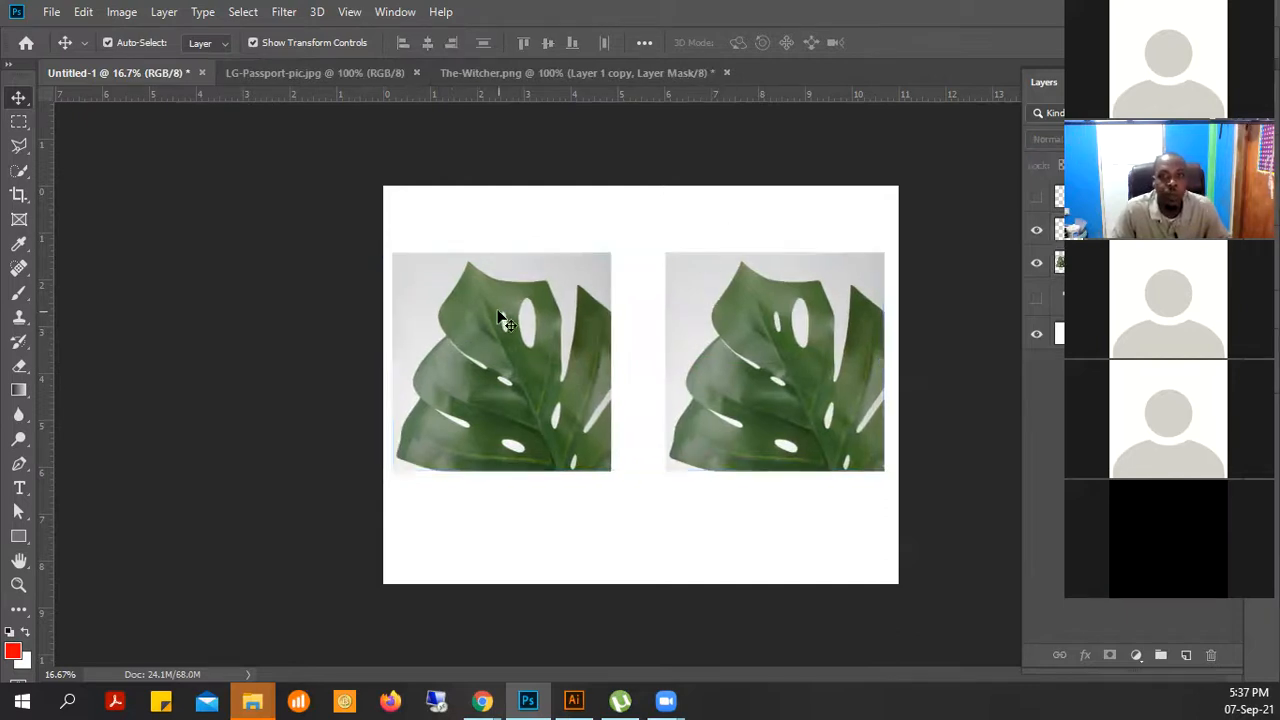
Select the left leaf image's grey background and holes using the Magic Wand with tolerance 50 and Contiguous off, and clear the selection
left_click(500, 317)
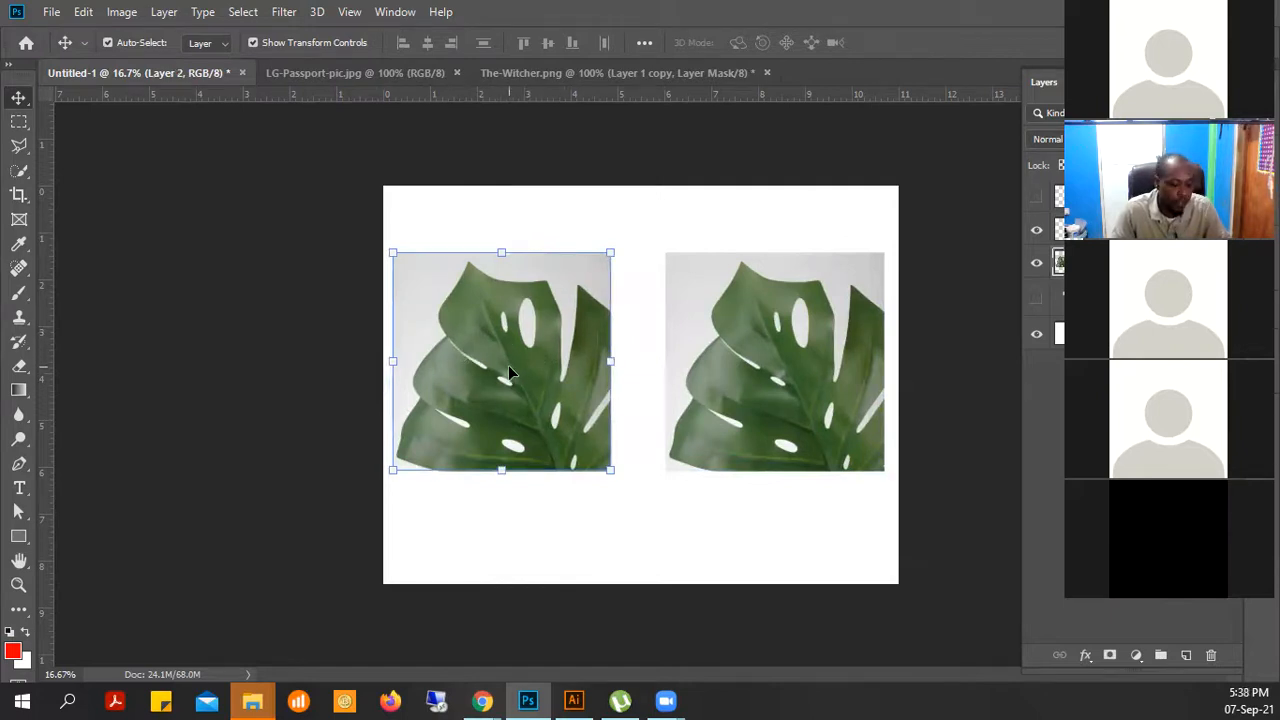
left_click(14, 174)
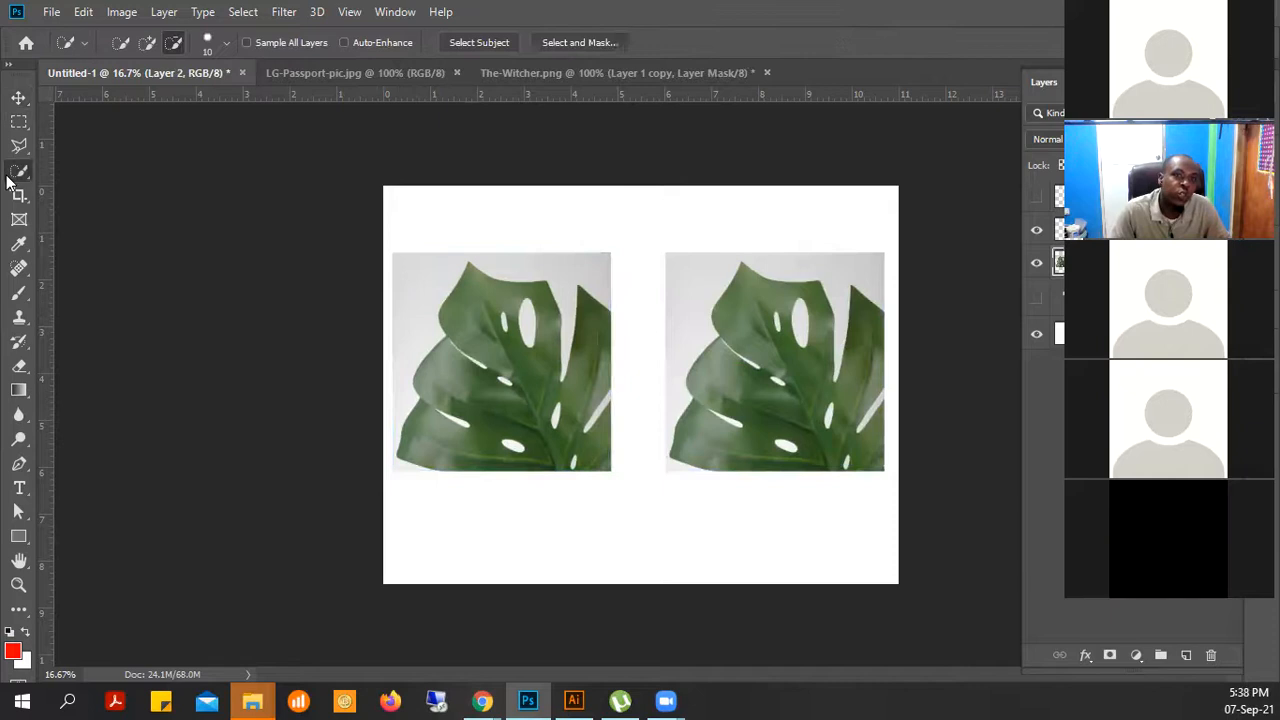
right_click(8, 178)
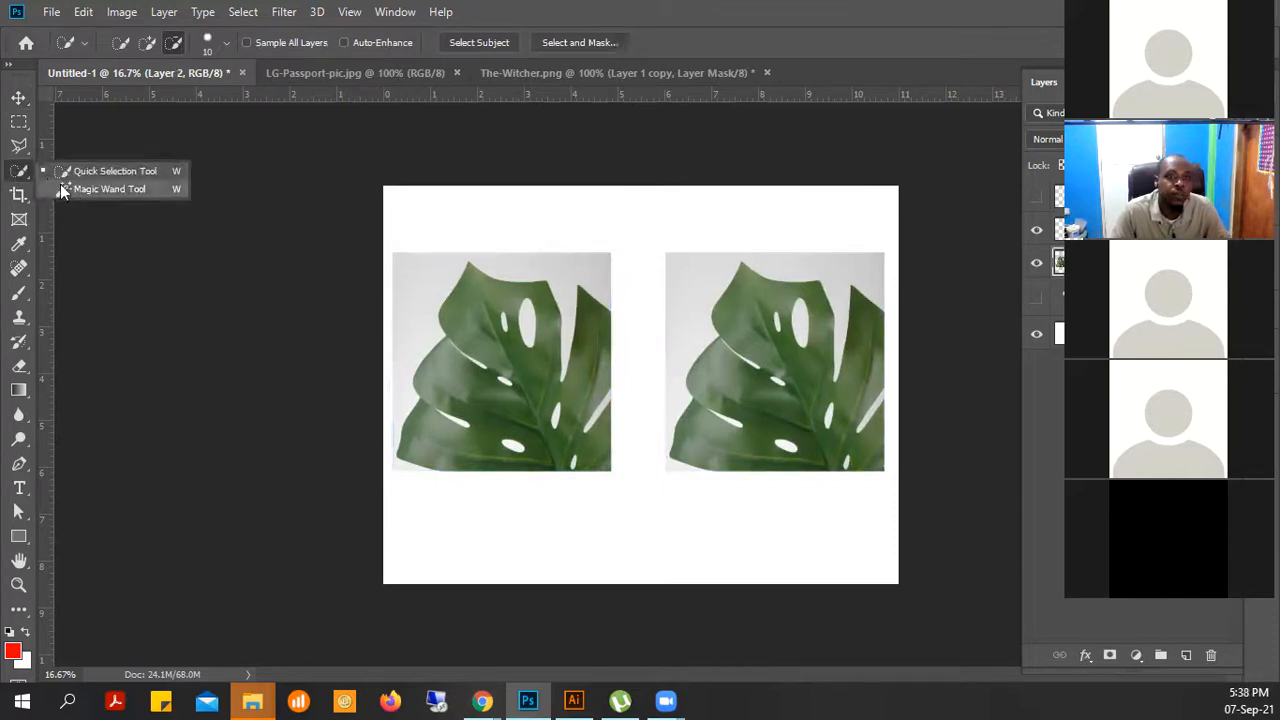
left_click(116, 193)
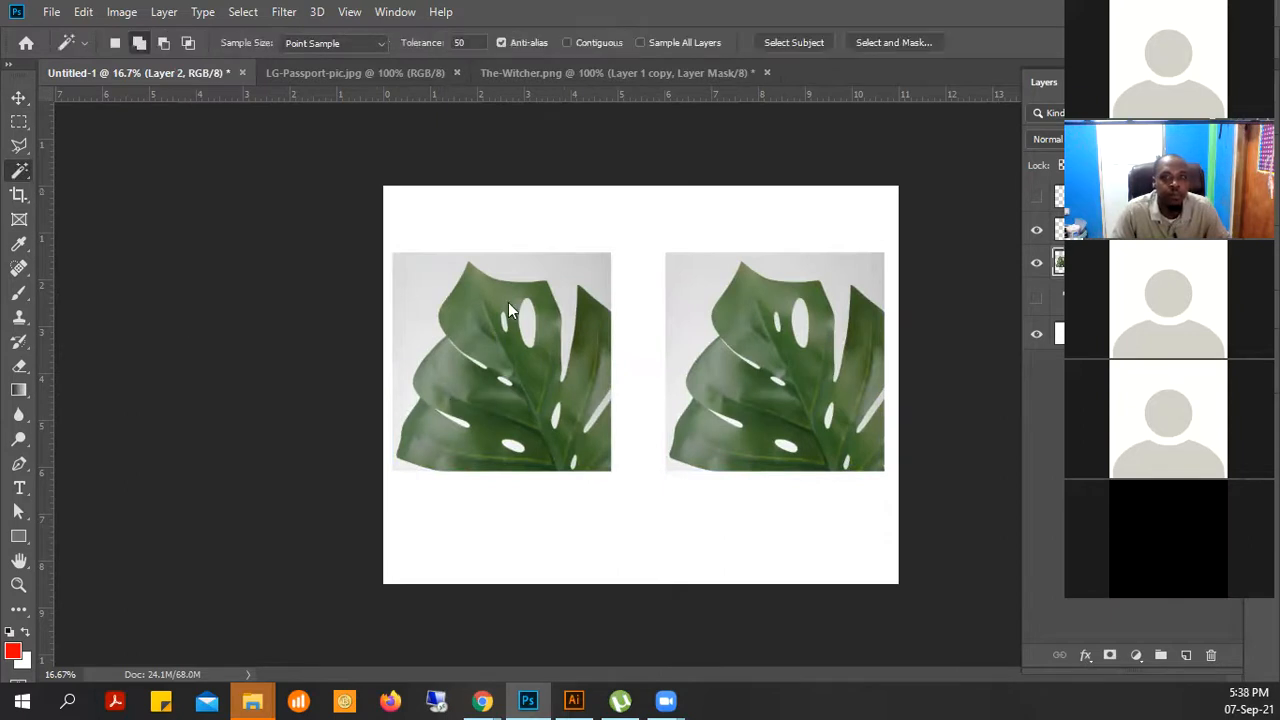
left_click(421, 280)
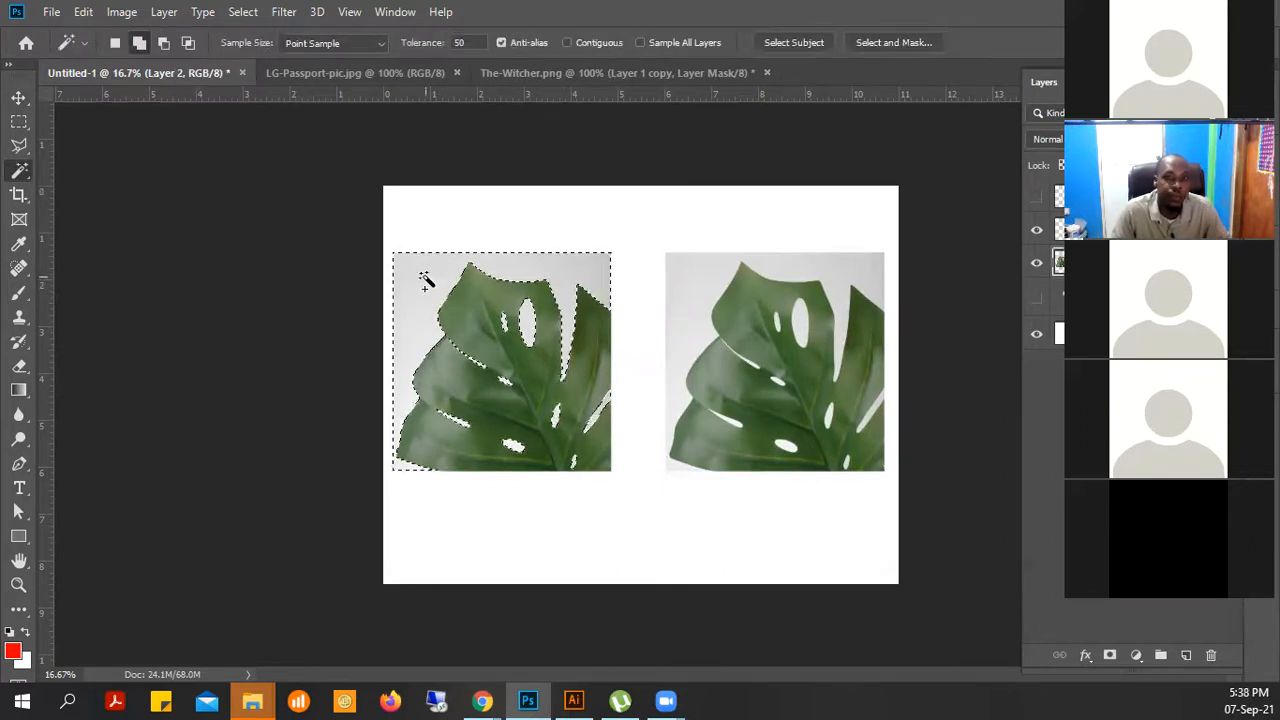
key("ctrl+d")
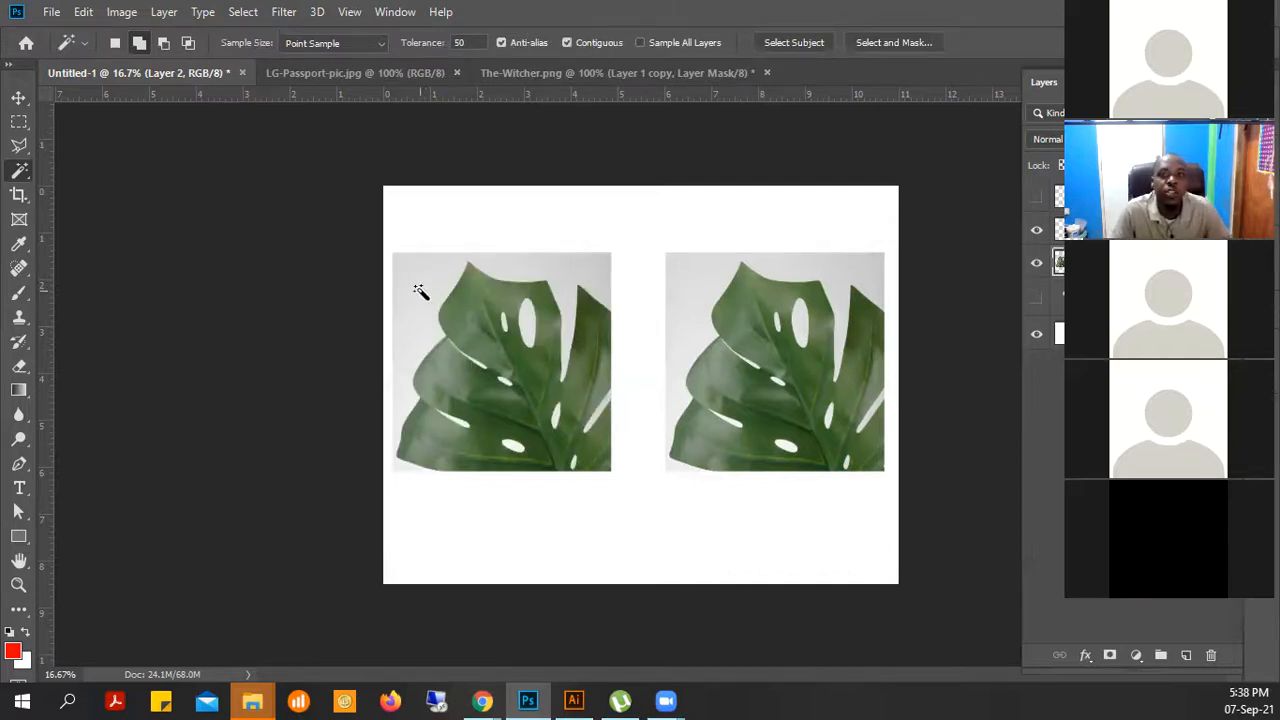
Try selecting the left image's outer background and individual leaf holes using the Magic Wand with Contiguous on, and clear the selection
left_click(434, 323)
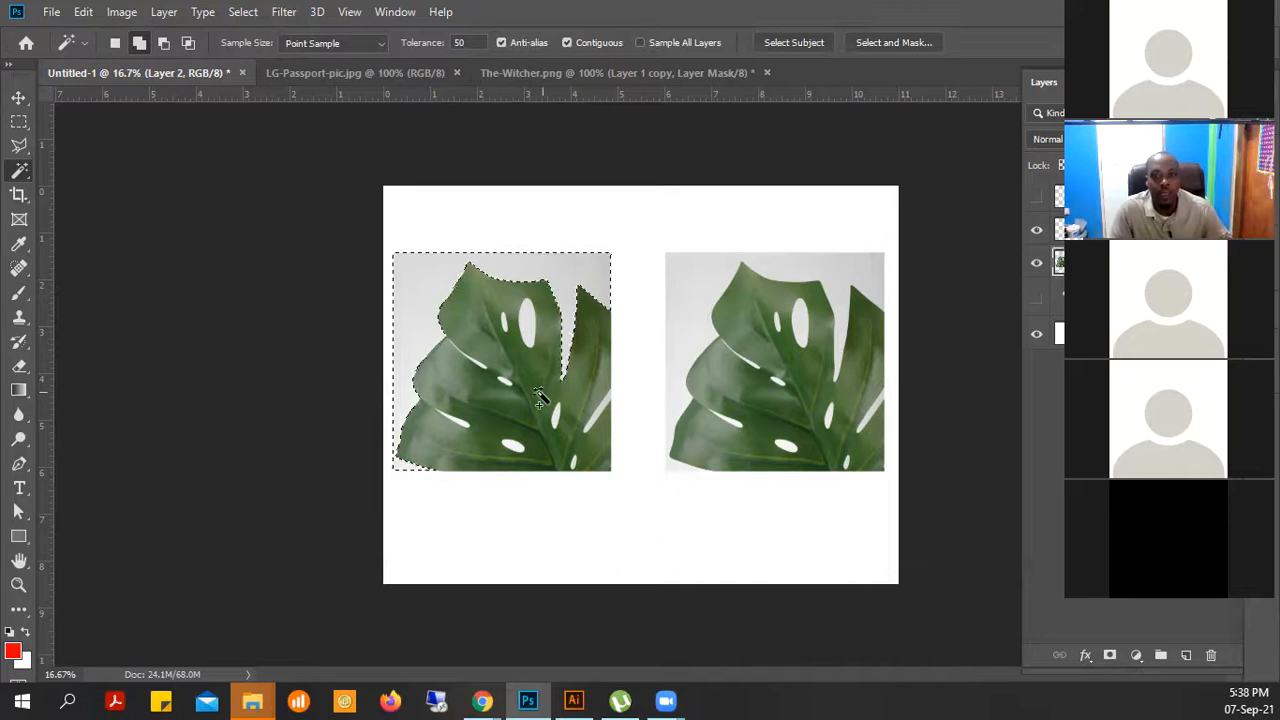
left_click(476, 345, "ctrl")
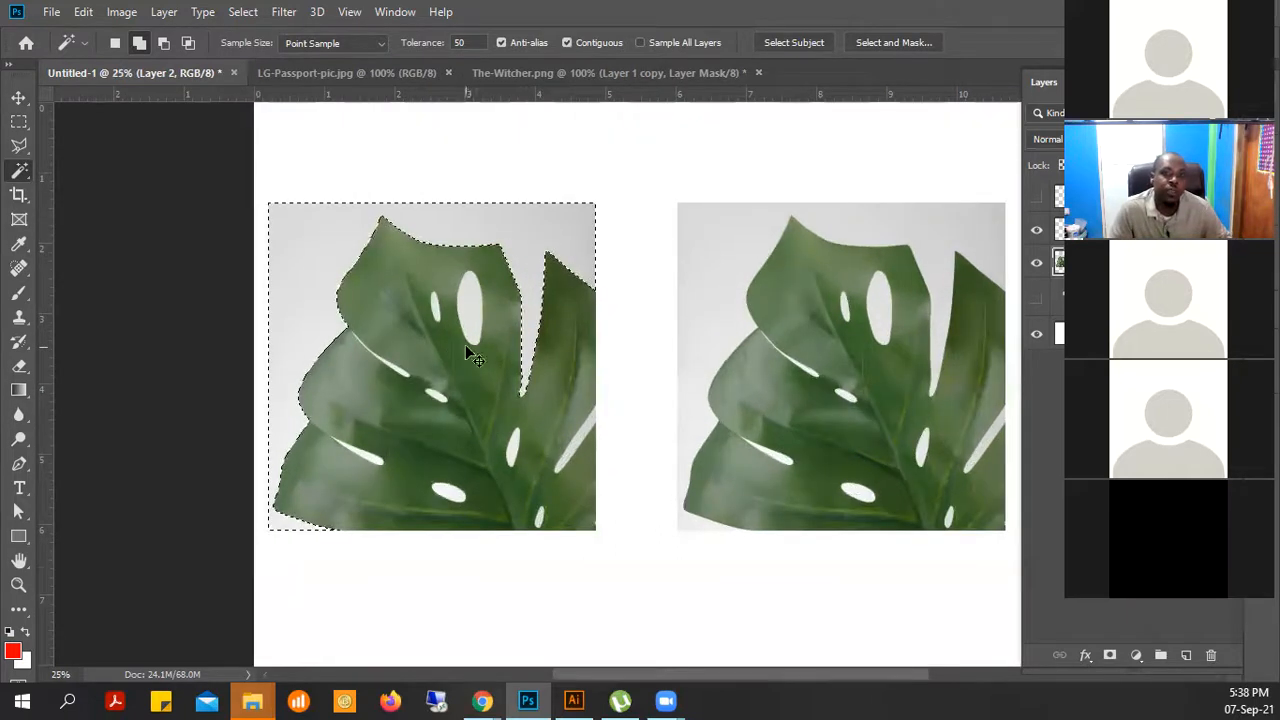
left_click_drag(514, 389, 570, 400)
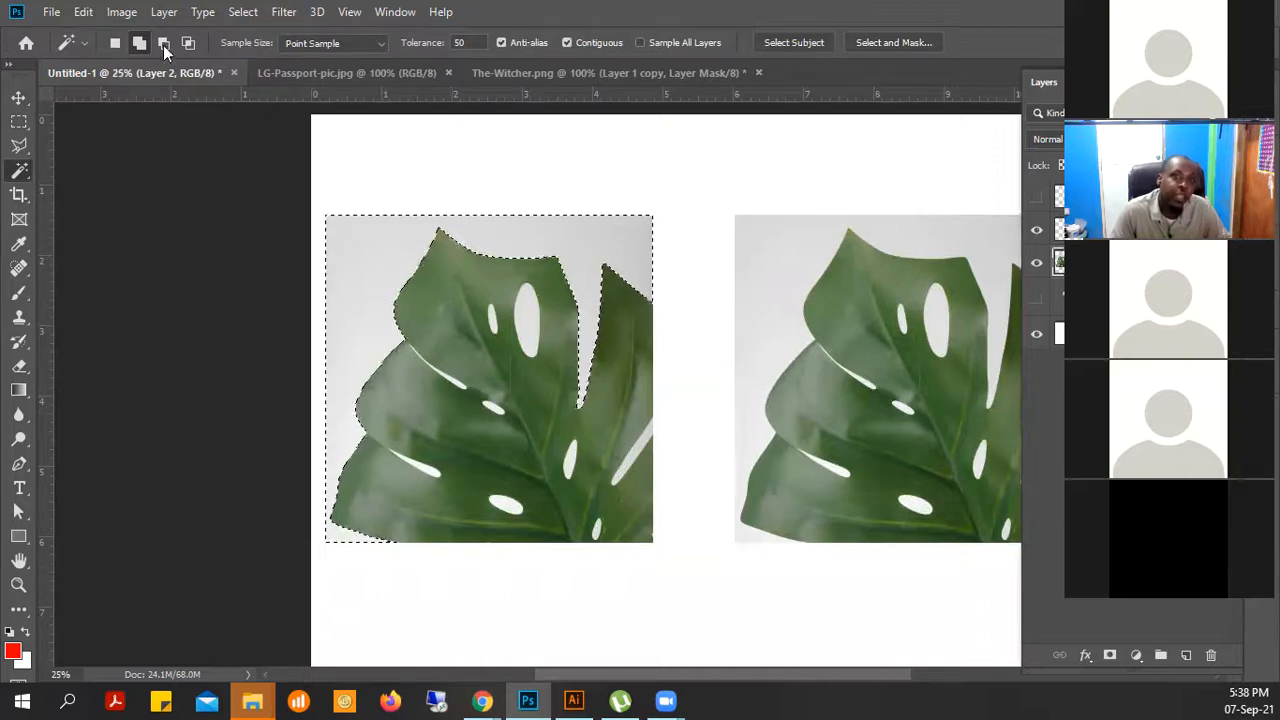
left_click(529, 330)
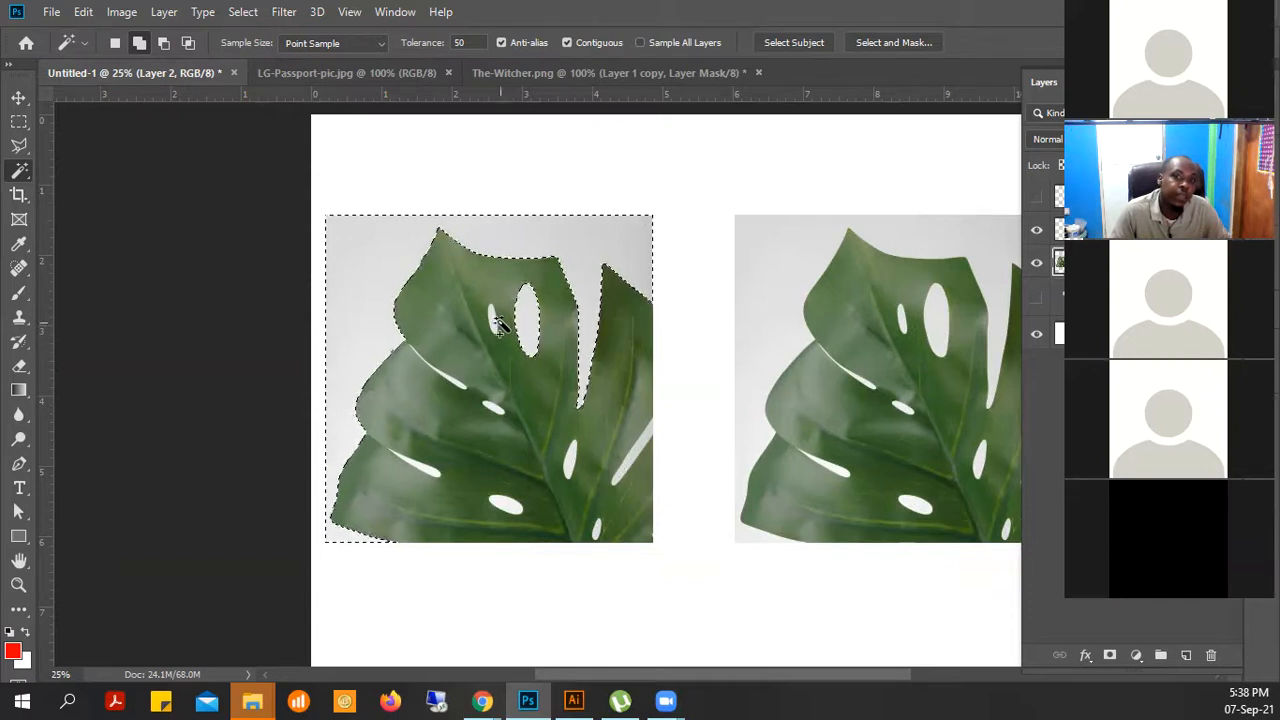
left_click(492, 320)
left_click(618, 458)
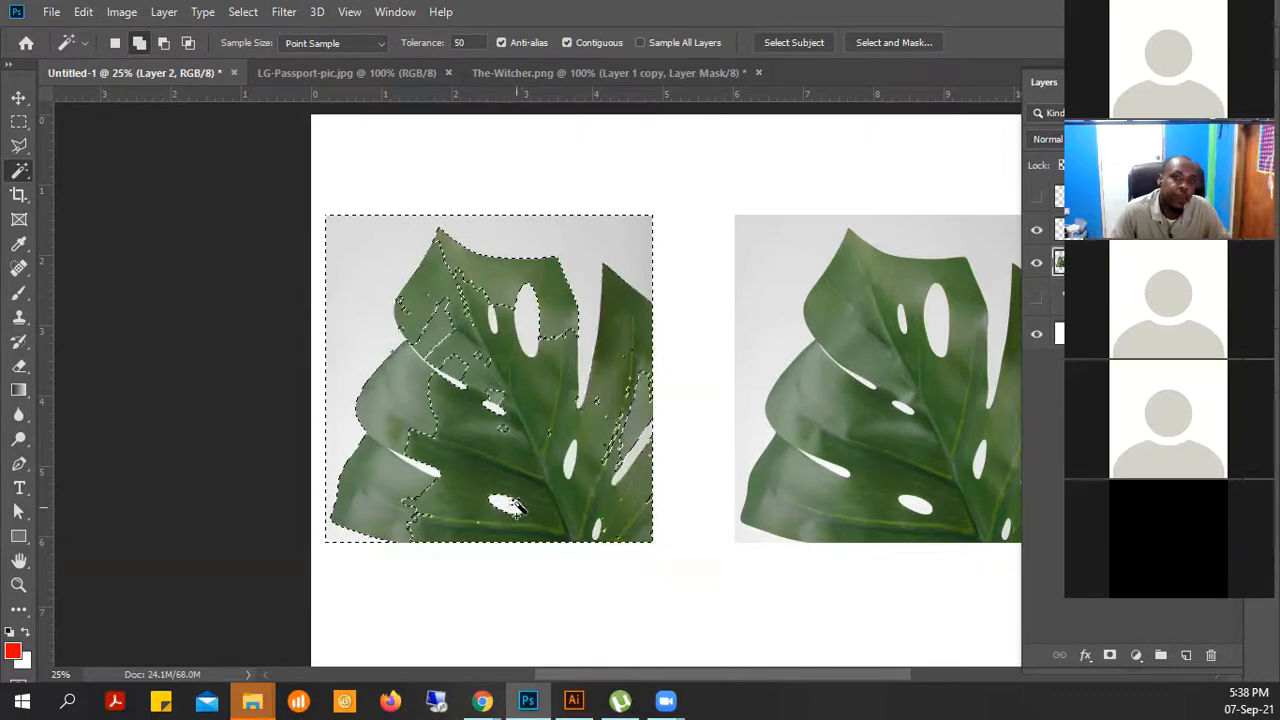
key("ctrl+d")
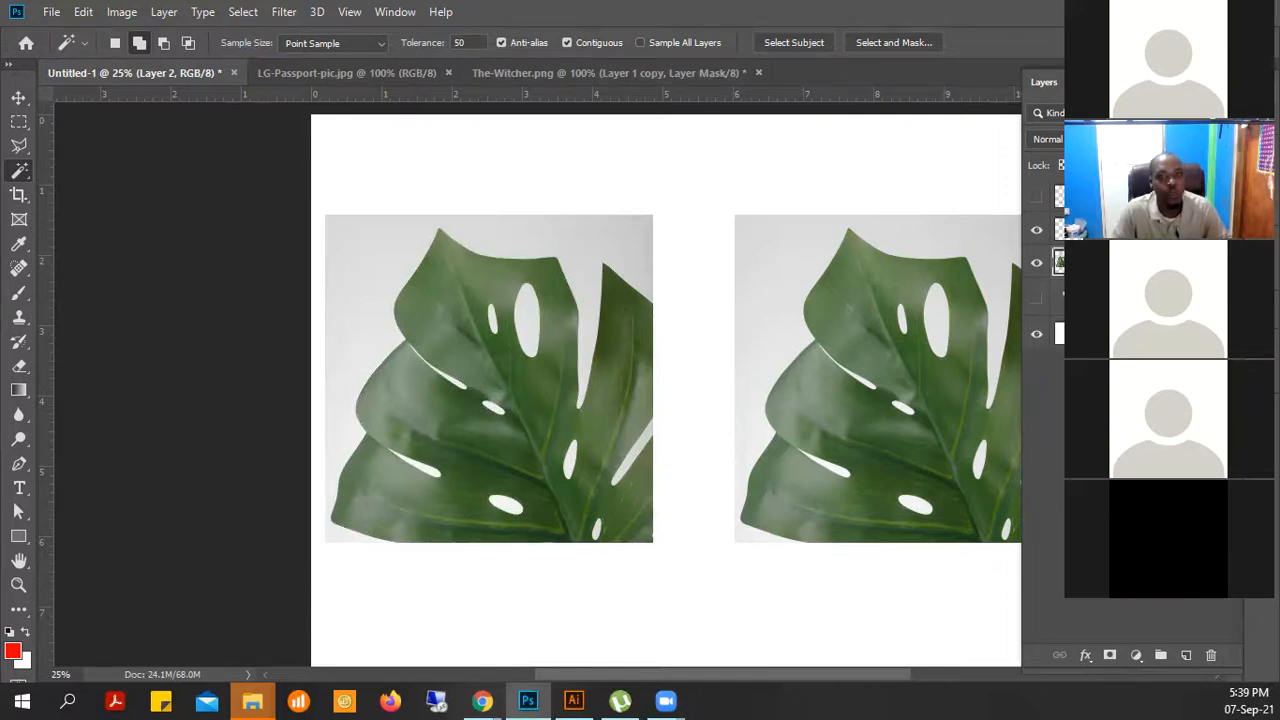
Reselect the left image's whole grey background with Contiguous off, clear the selection and turn Contiguous back on
left_click(566, 42)
left_click(519, 245)
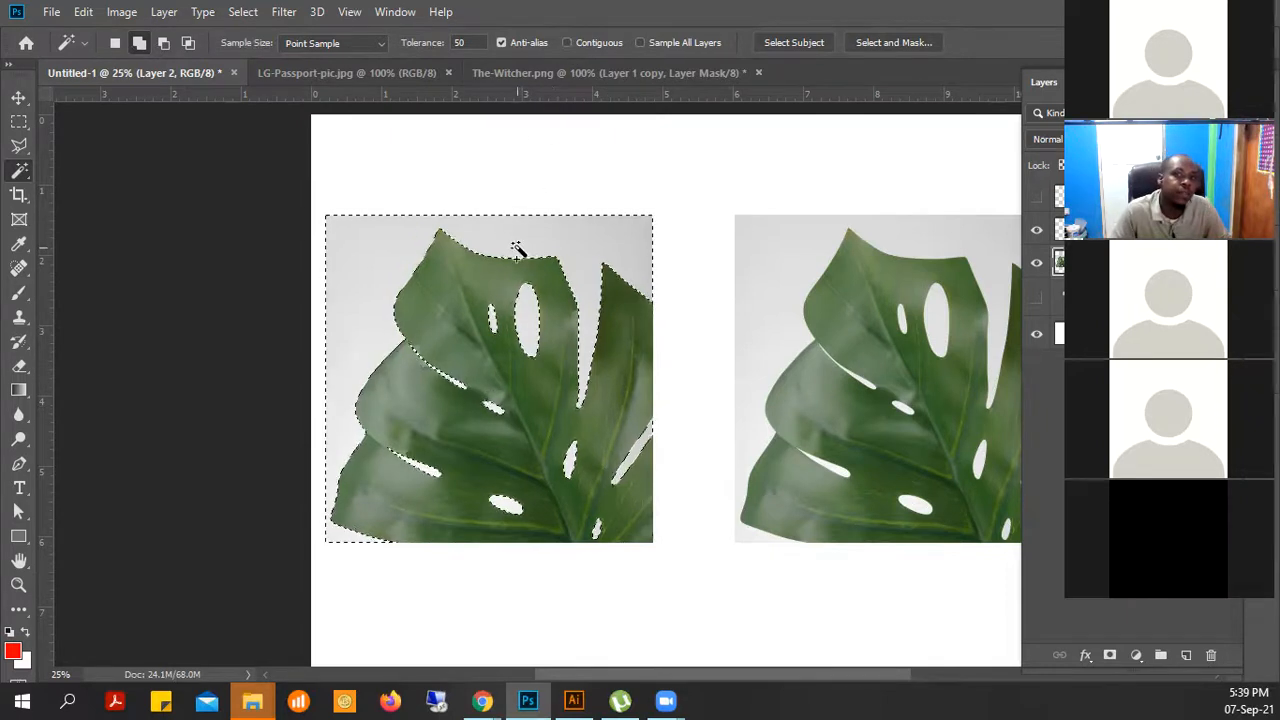
key("ctrl+d")
left_click(587, 42)
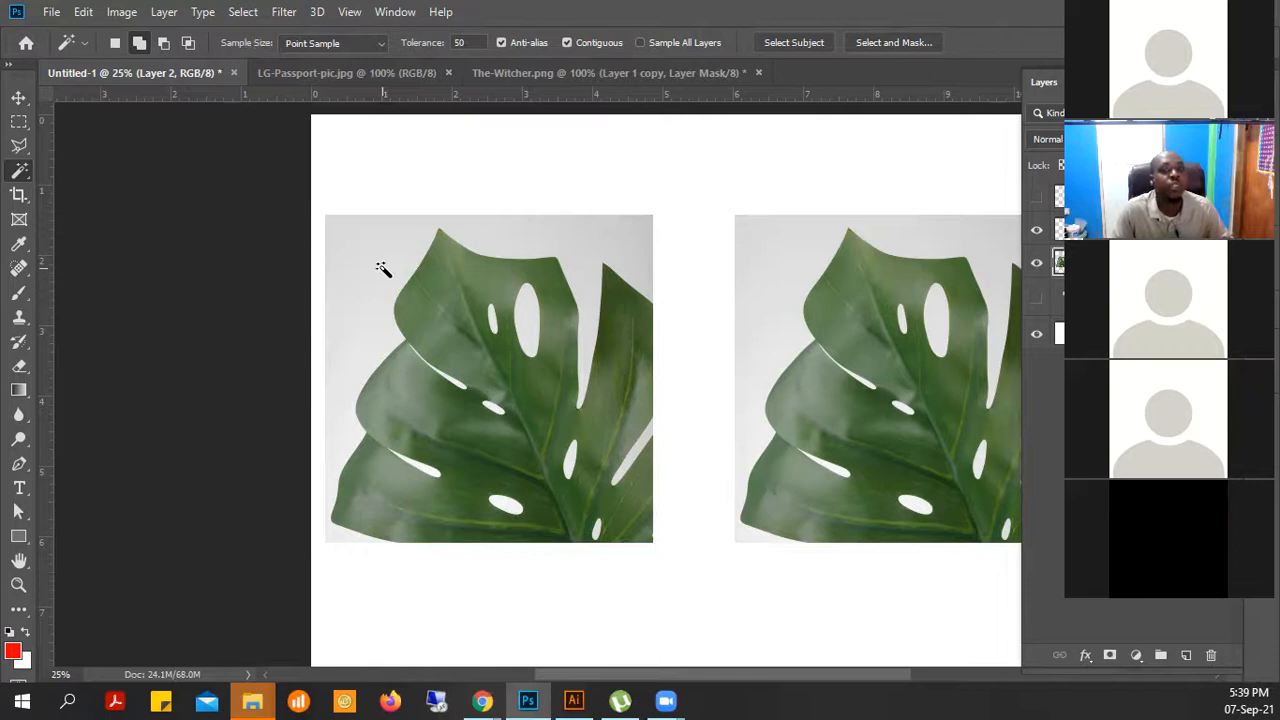
Cut the left leaf to its own layer by selecting its background and holes with Contiguous off at the end and inverting the selection
left_click(527, 141)
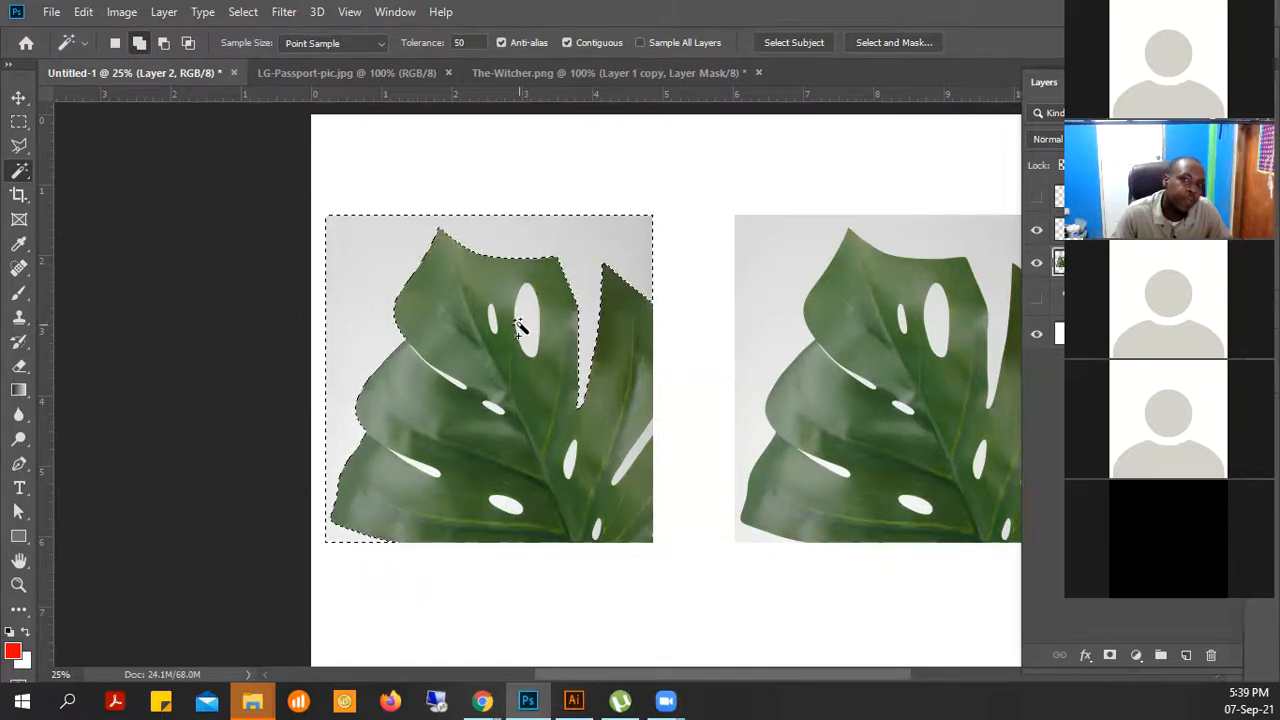
left_click(566, 43)
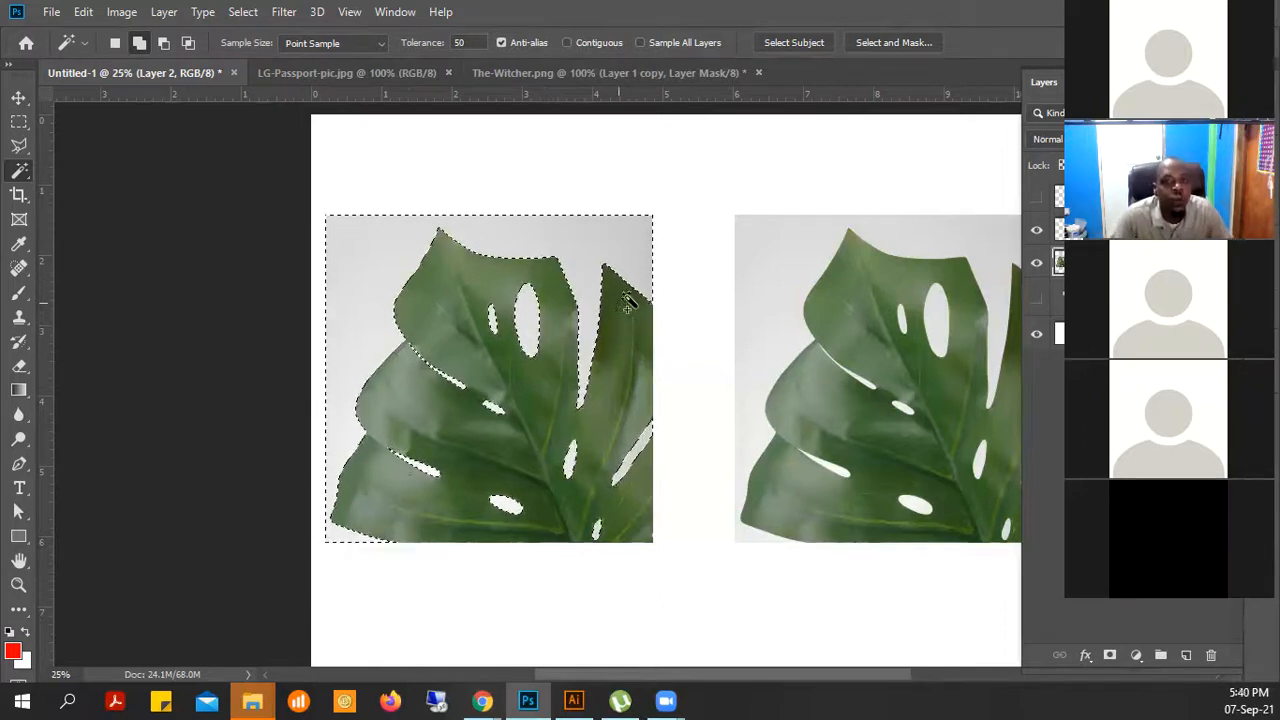
right_click(573, 250)
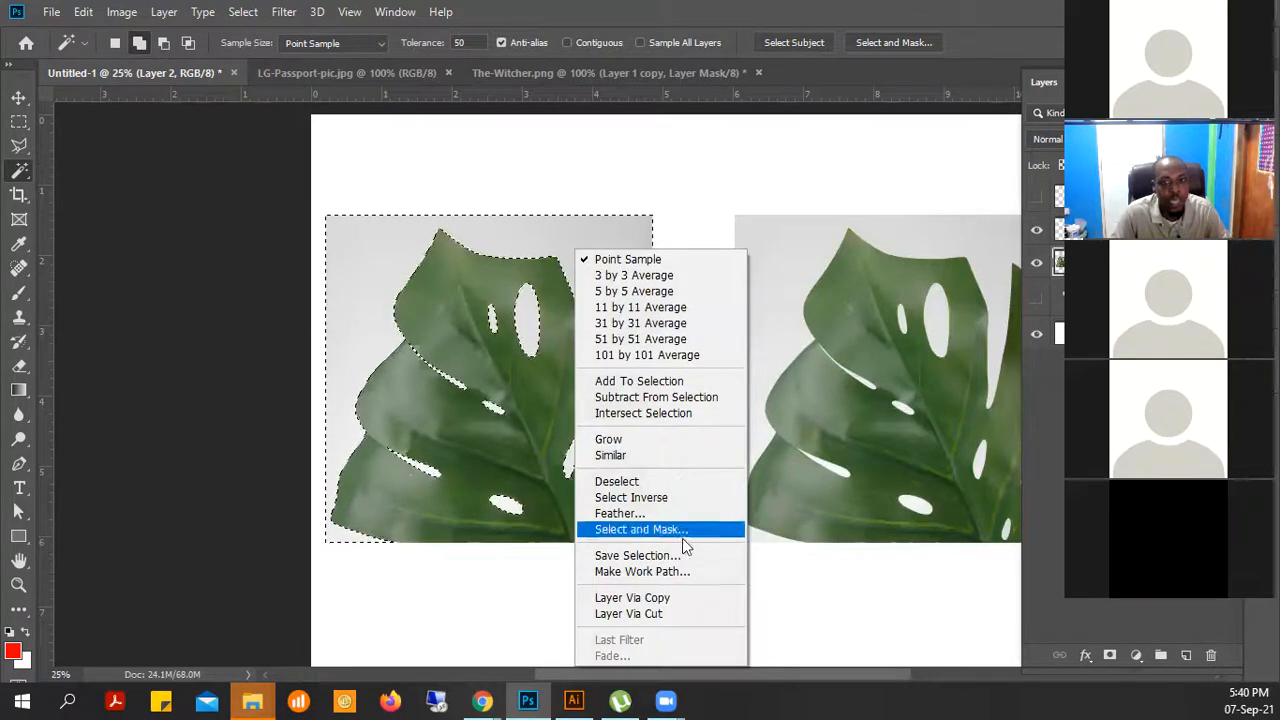
left_click(631, 497)
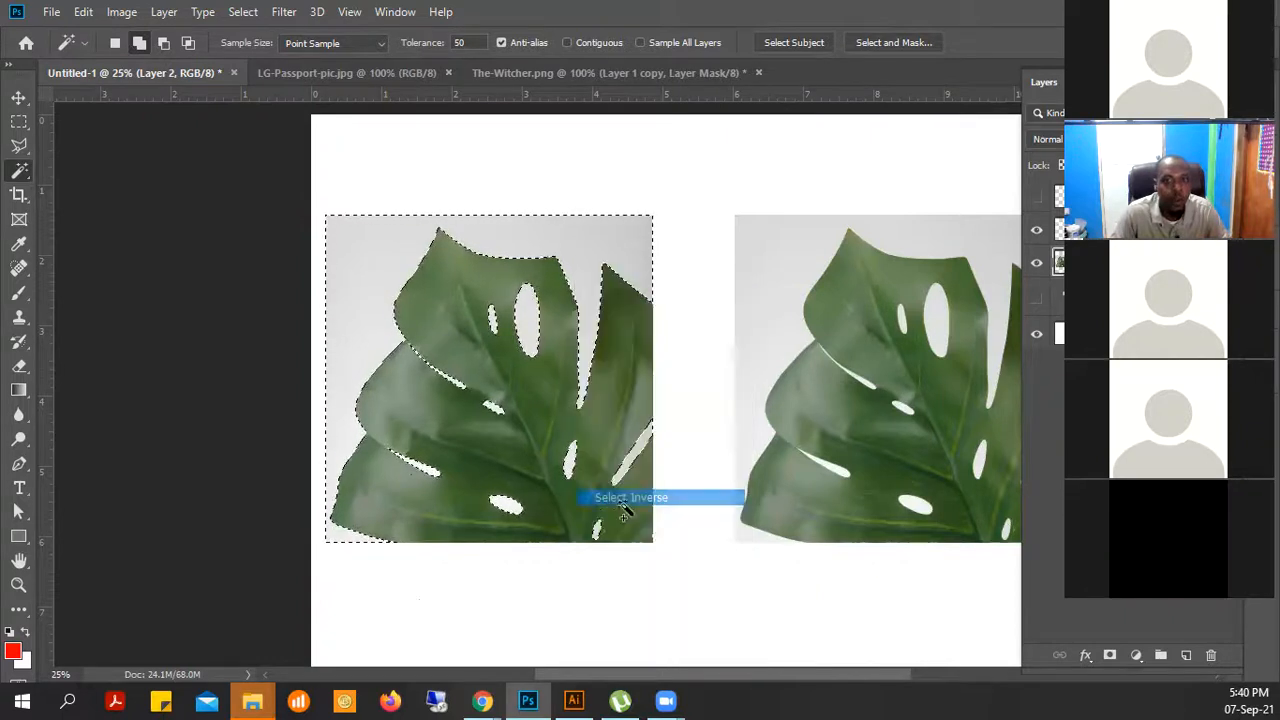
right_click(512, 393)
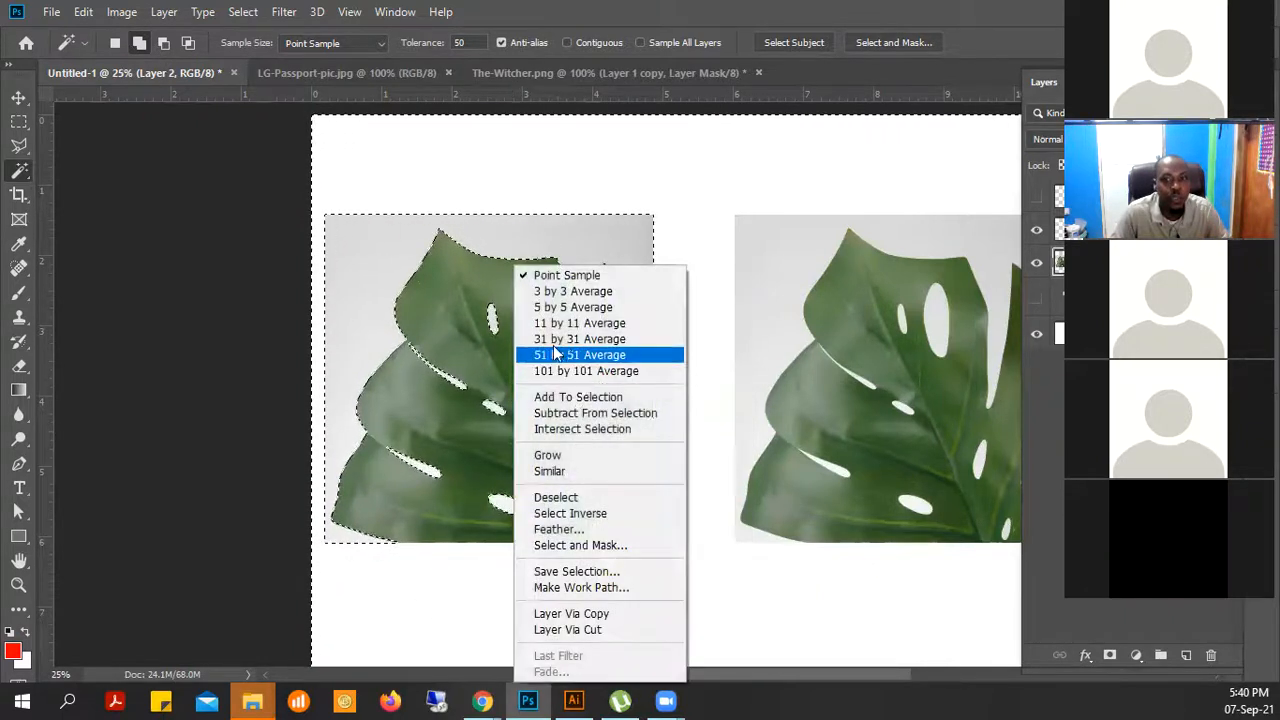
left_click(600, 628)
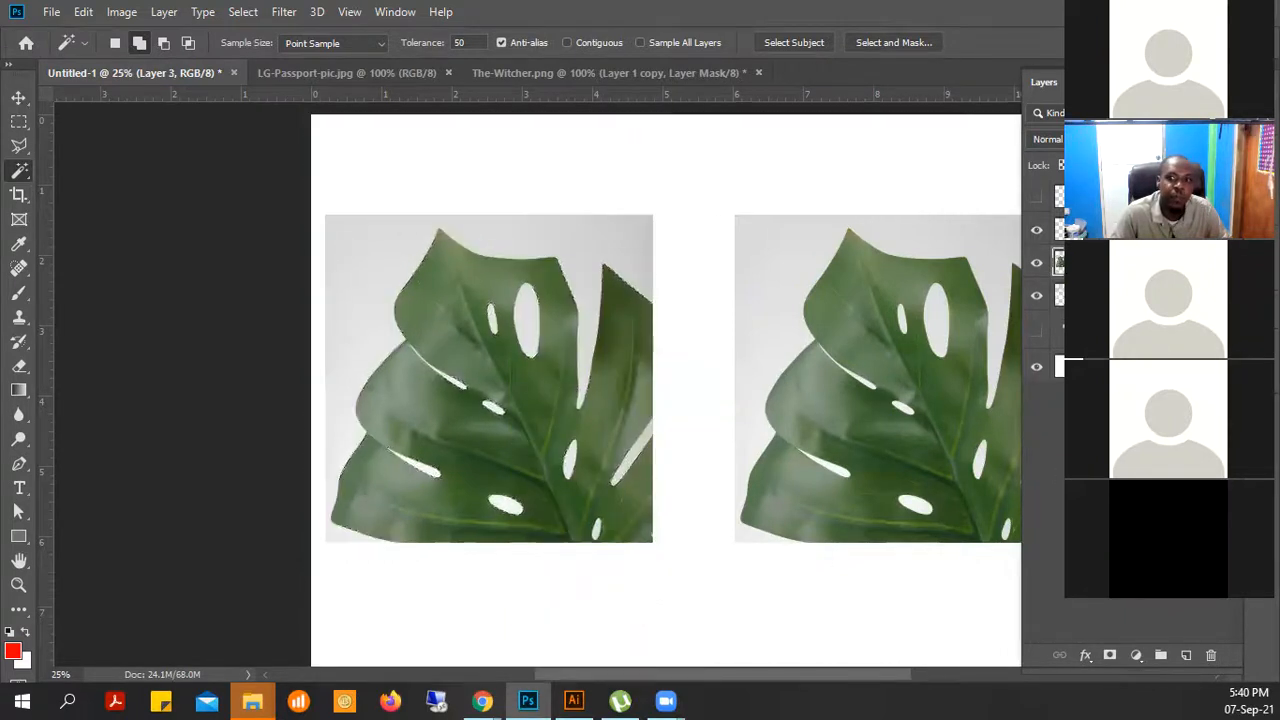
Hide the leftover grey background layer of the left image and move the cut-out leaf slightly to the right
left_click(1037, 298)
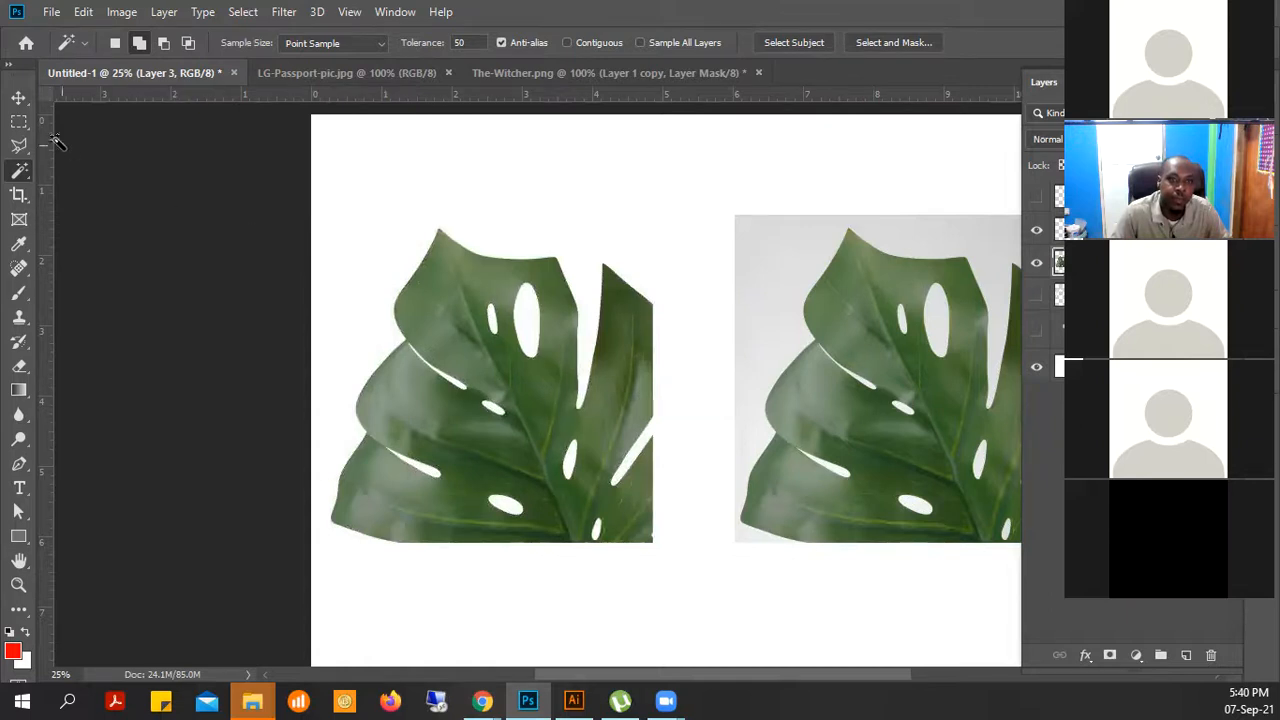
left_click(18, 98)
left_click_drag(534, 382, 563, 383)
Select the right leaf image's layer and its entire grey background, including the holes, using the Magic Wand
left_click(876, 350)
left_click_drag(892, 358, 757, 378)
key("w")
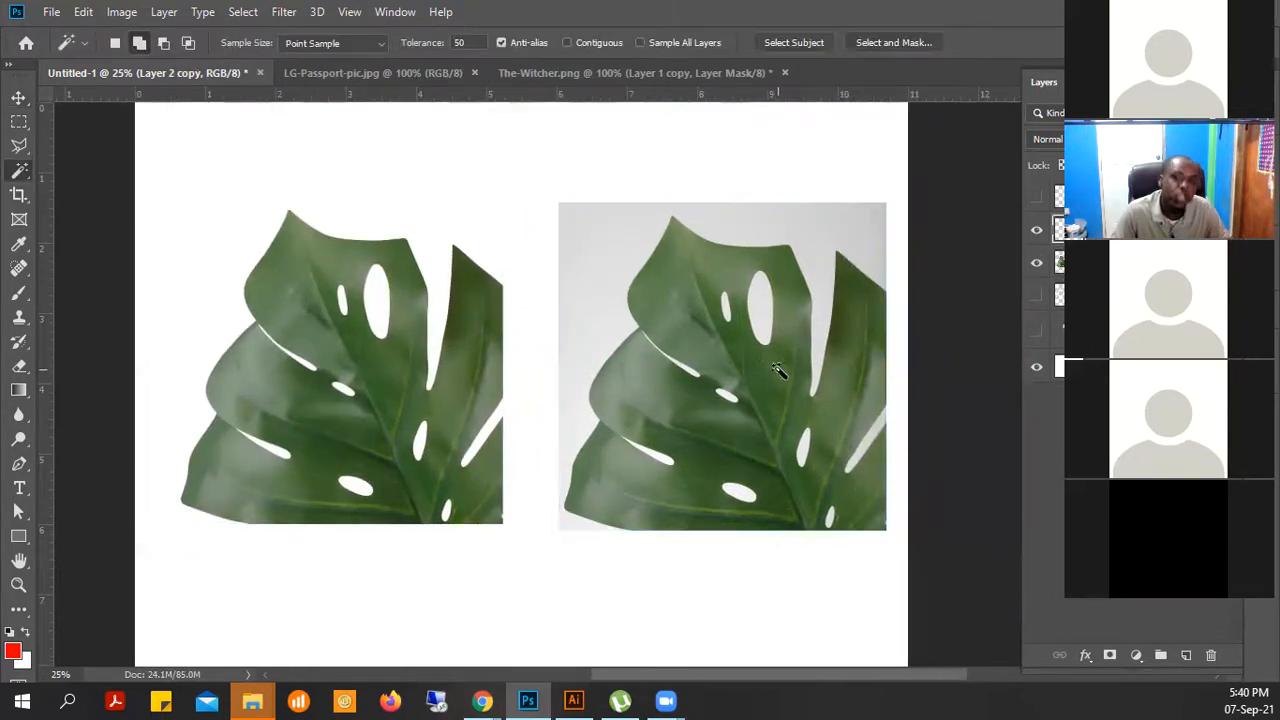
left_click(795, 255)
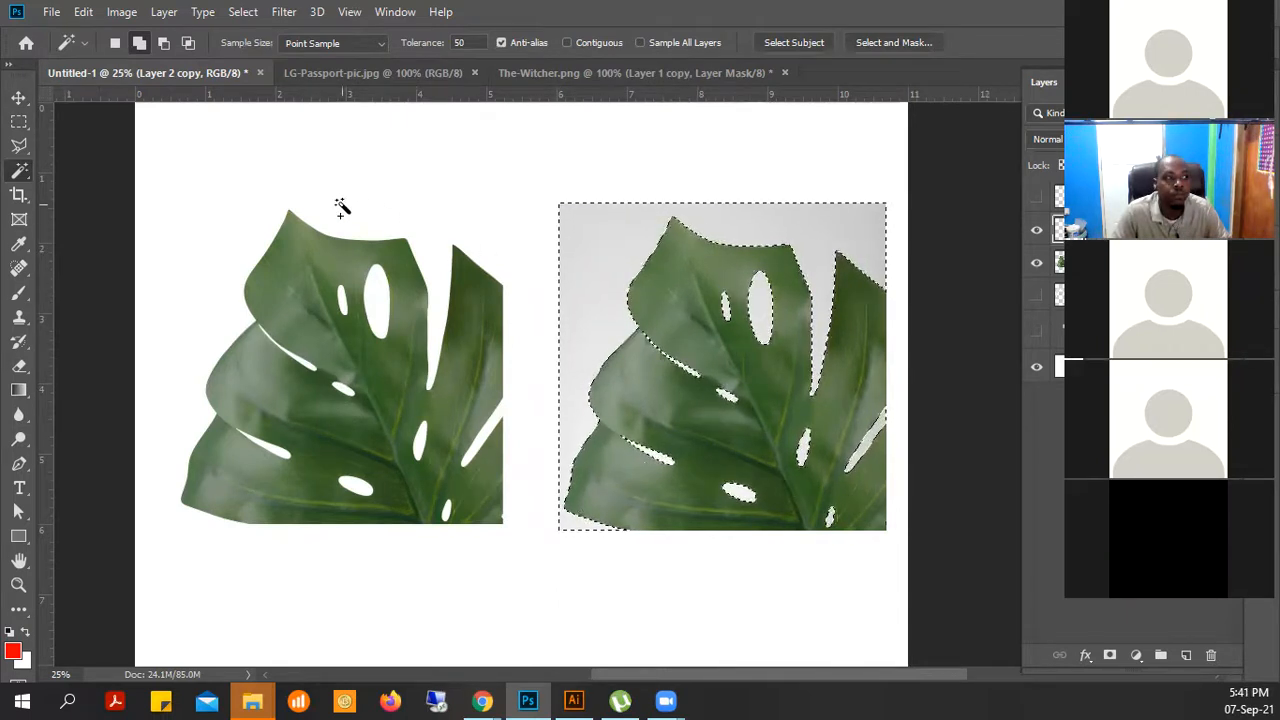
Try a Hide All layer mask on the right leaf image twice, undoing it each time
left_click(166, 14)
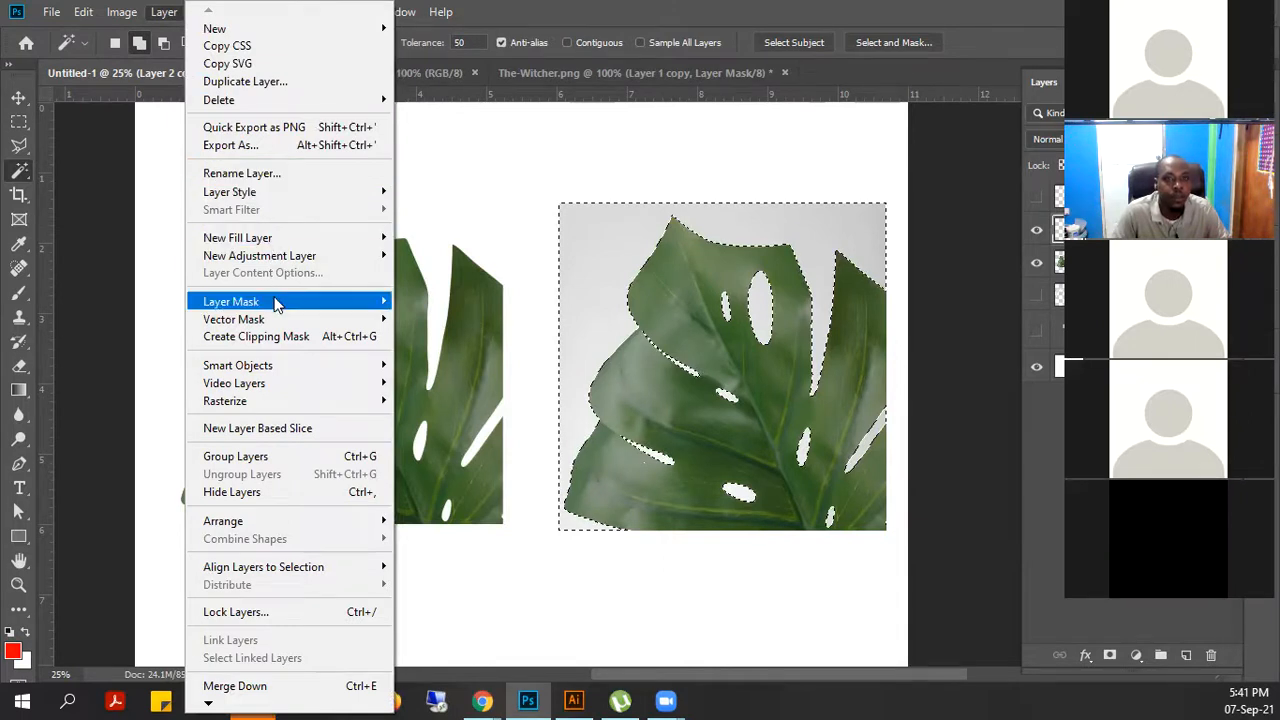
mouse_move(281, 311)
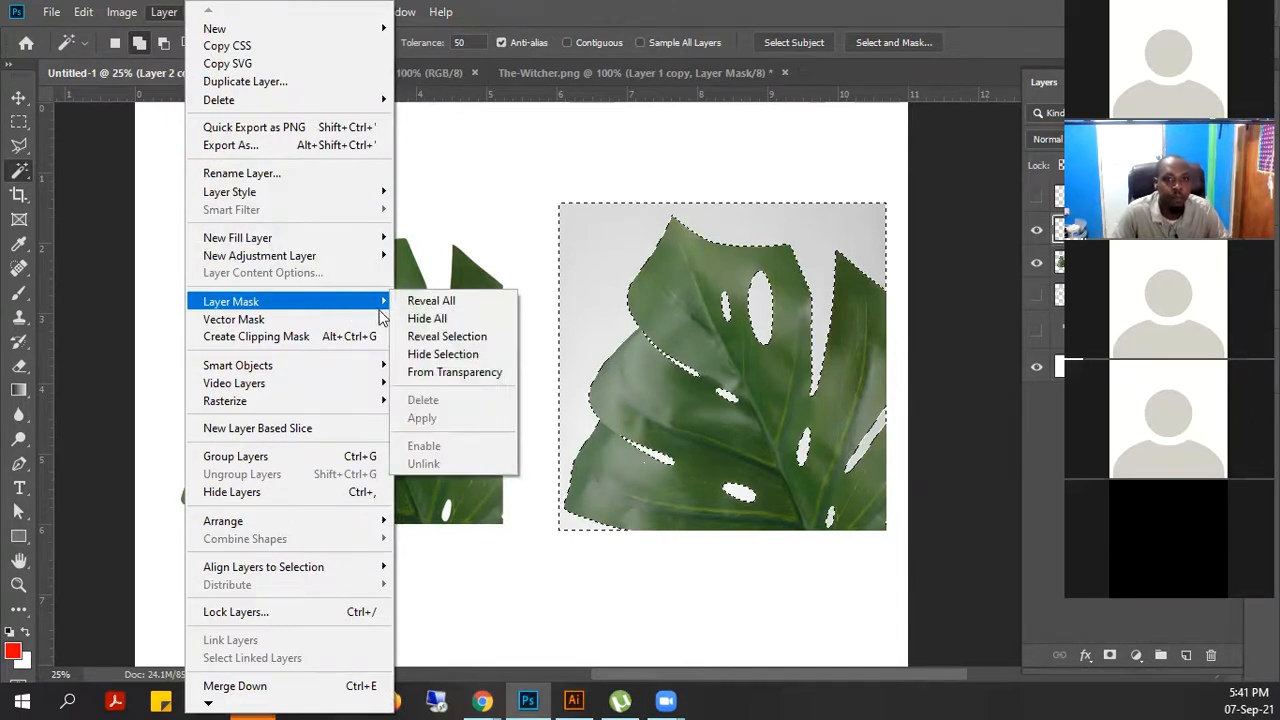
left_click(459, 327)
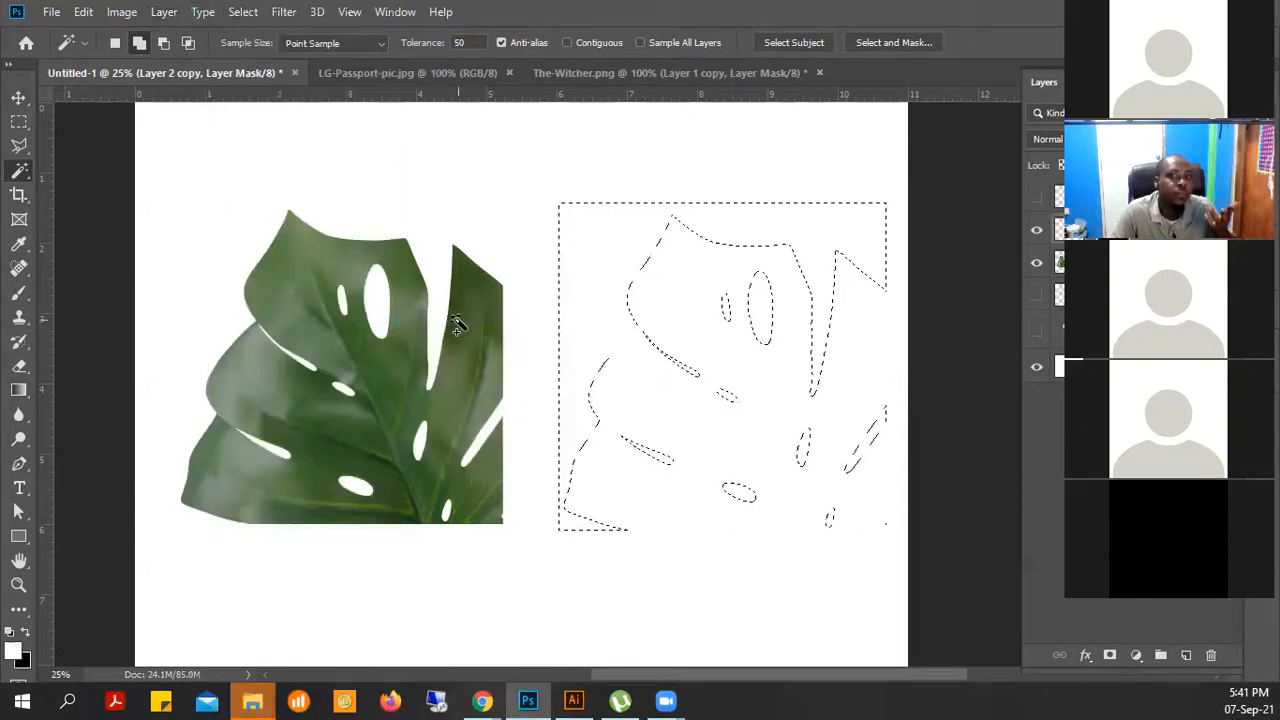
key("ctrl+z")
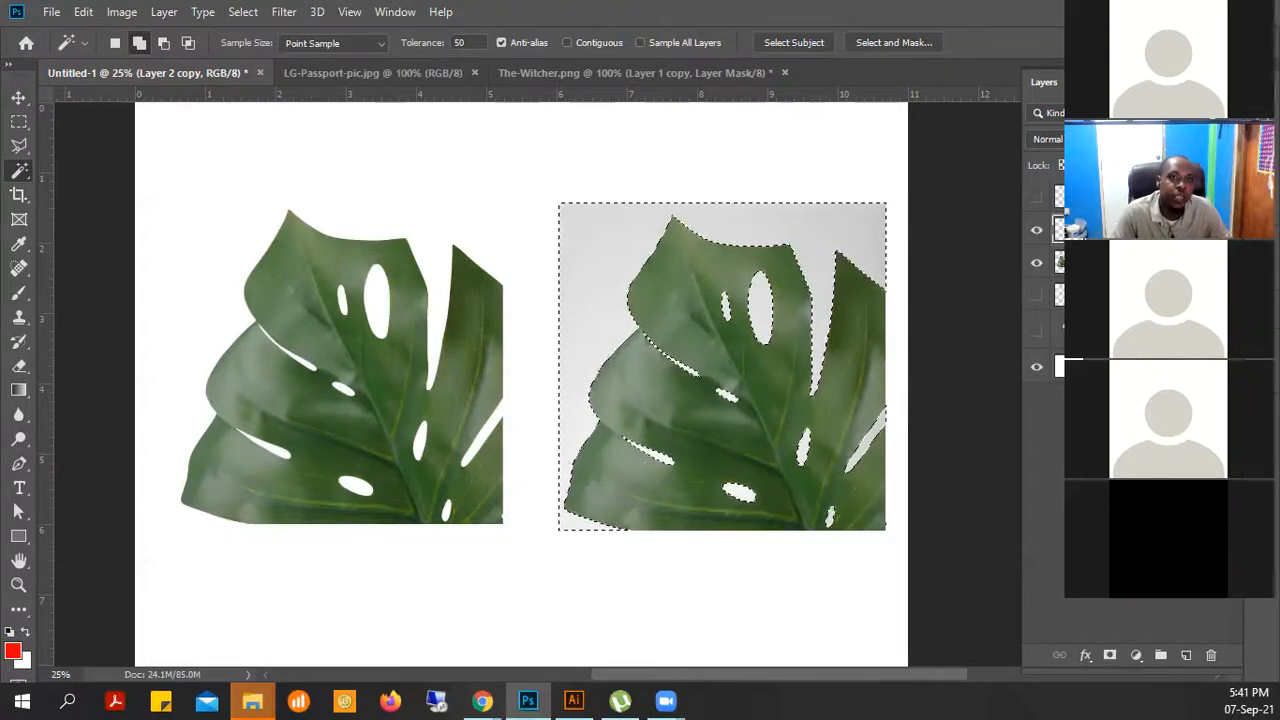
left_click(164, 12)
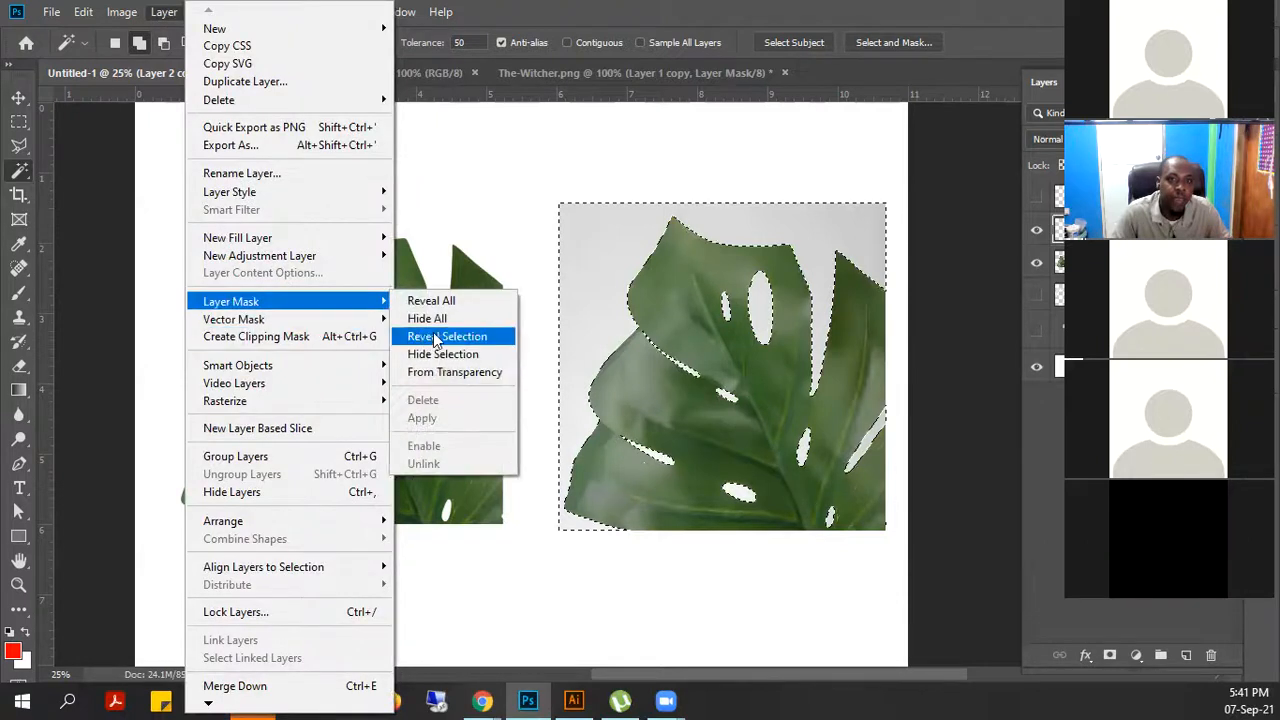
left_click(434, 320)
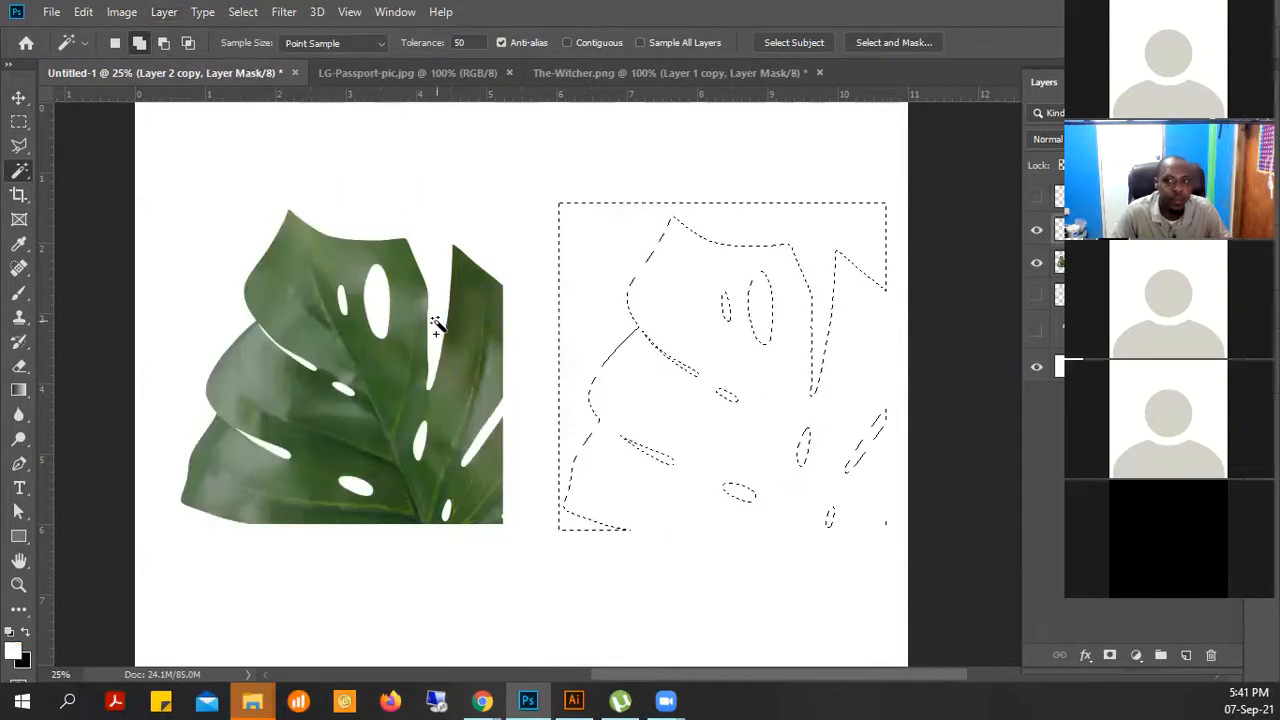
key("ctrl+z")
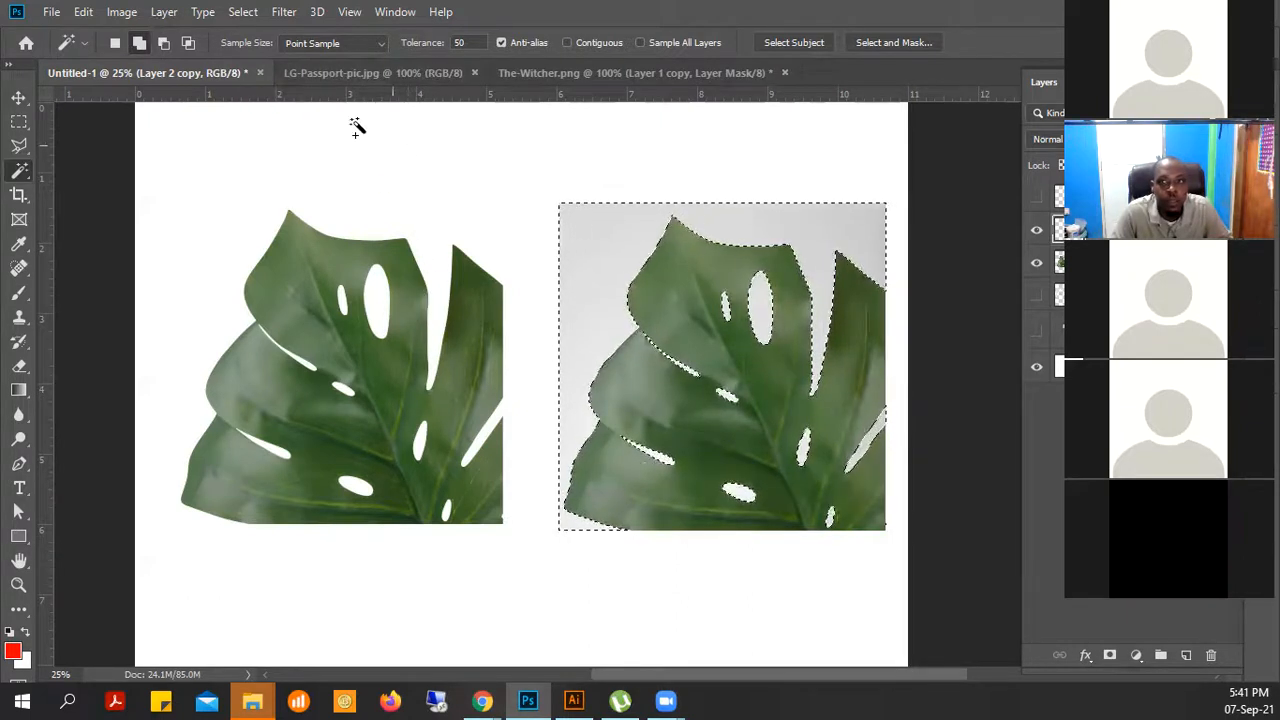
Add a Hide Selection layer mask to the right leaf image to conceal its selected grey background
left_click(164, 12)
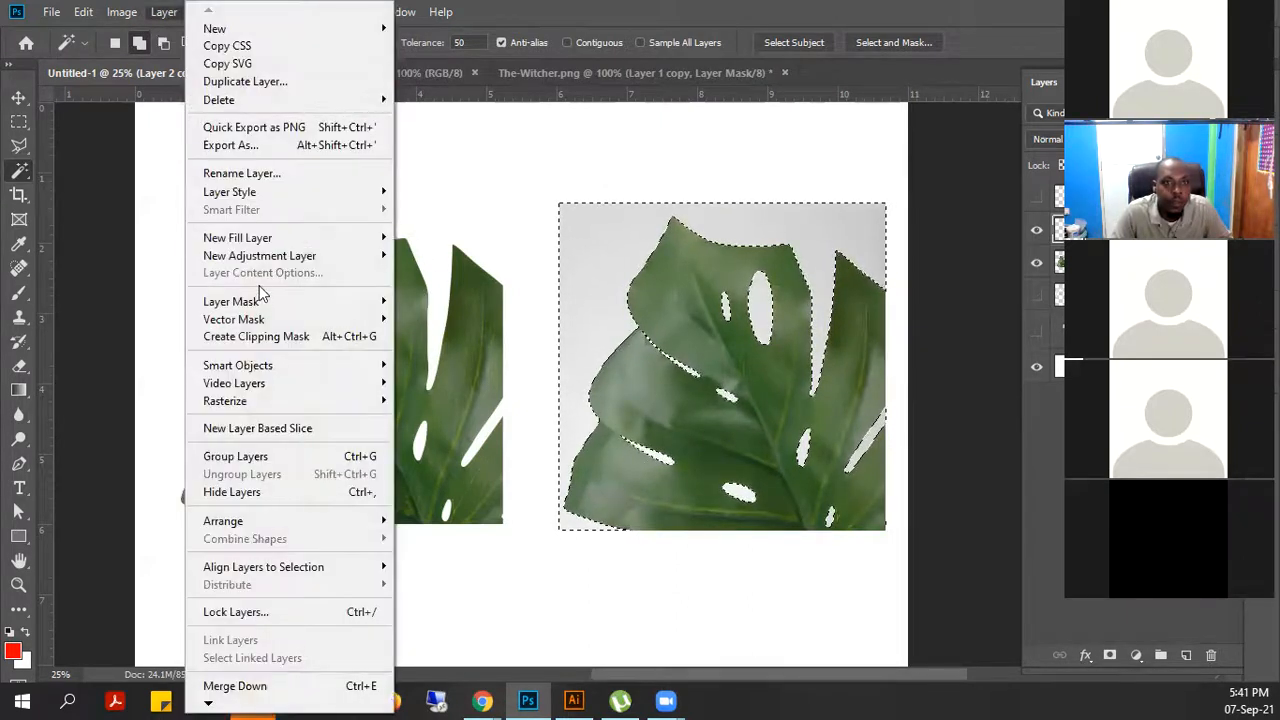
mouse_move(259, 295)
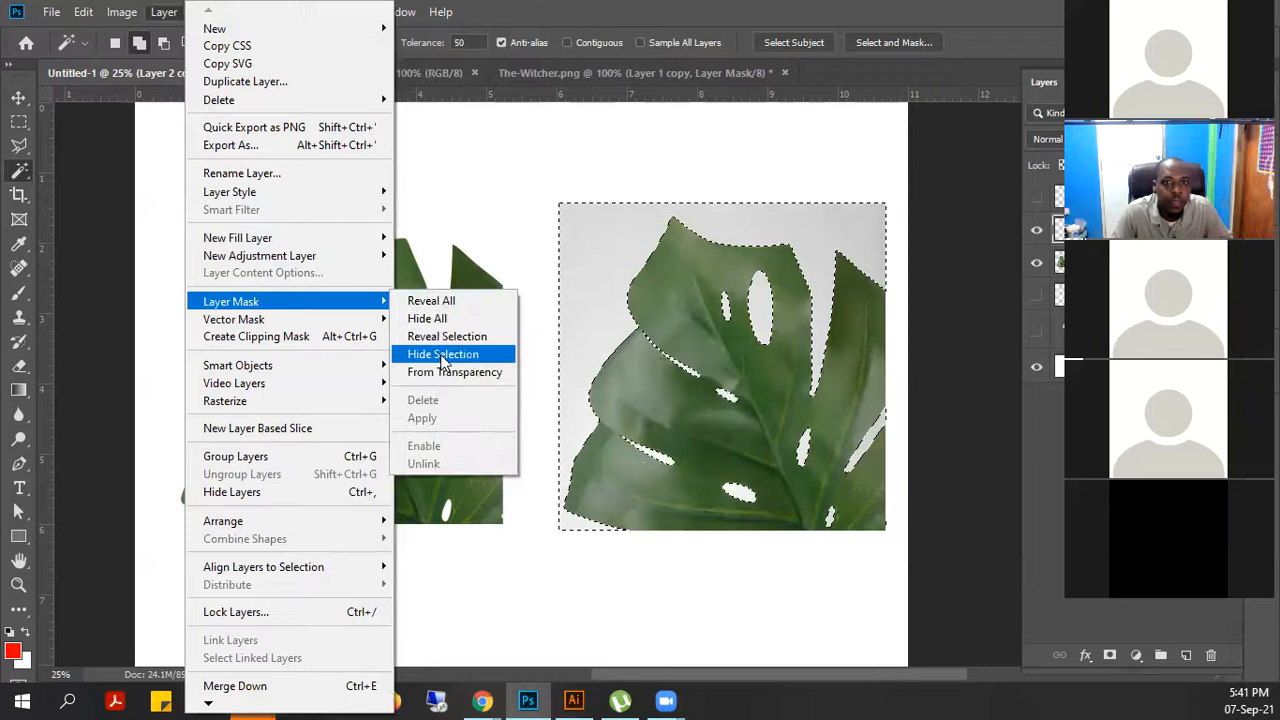
left_click(443, 355)
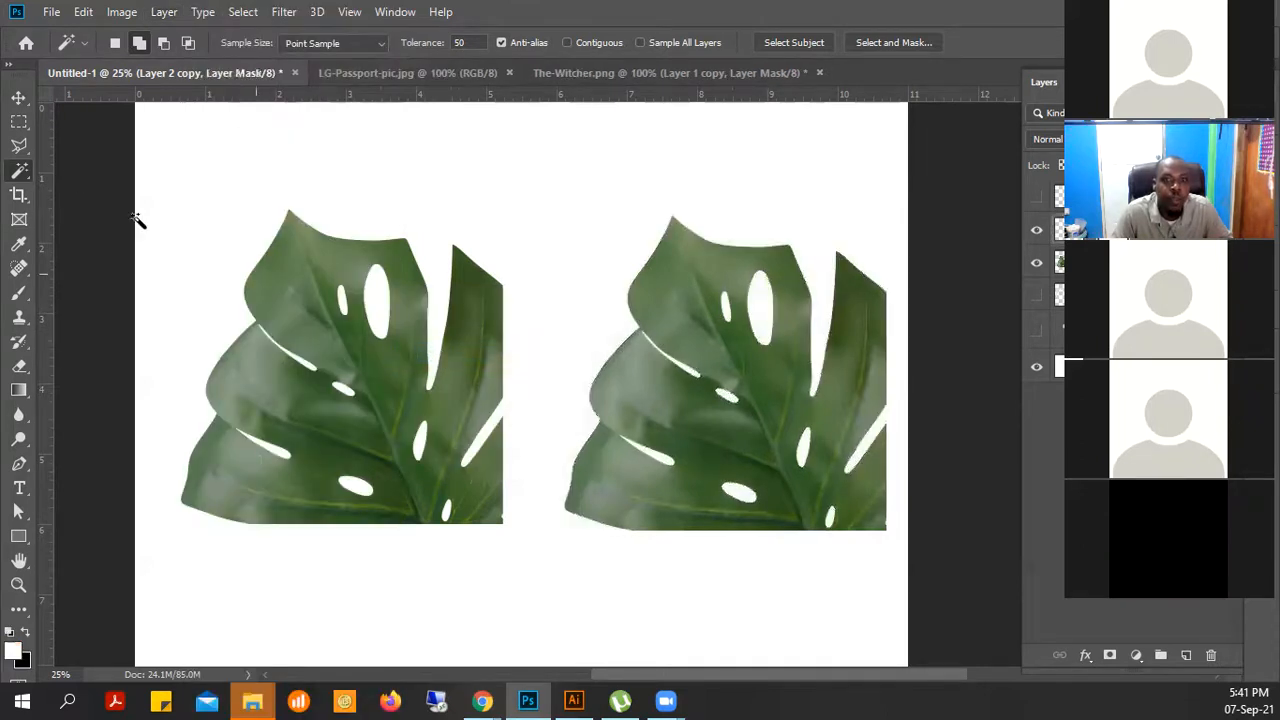
Move the masked right leaf closer to the left leaf and shift the left leaf slightly right and down
left_click(19, 97)
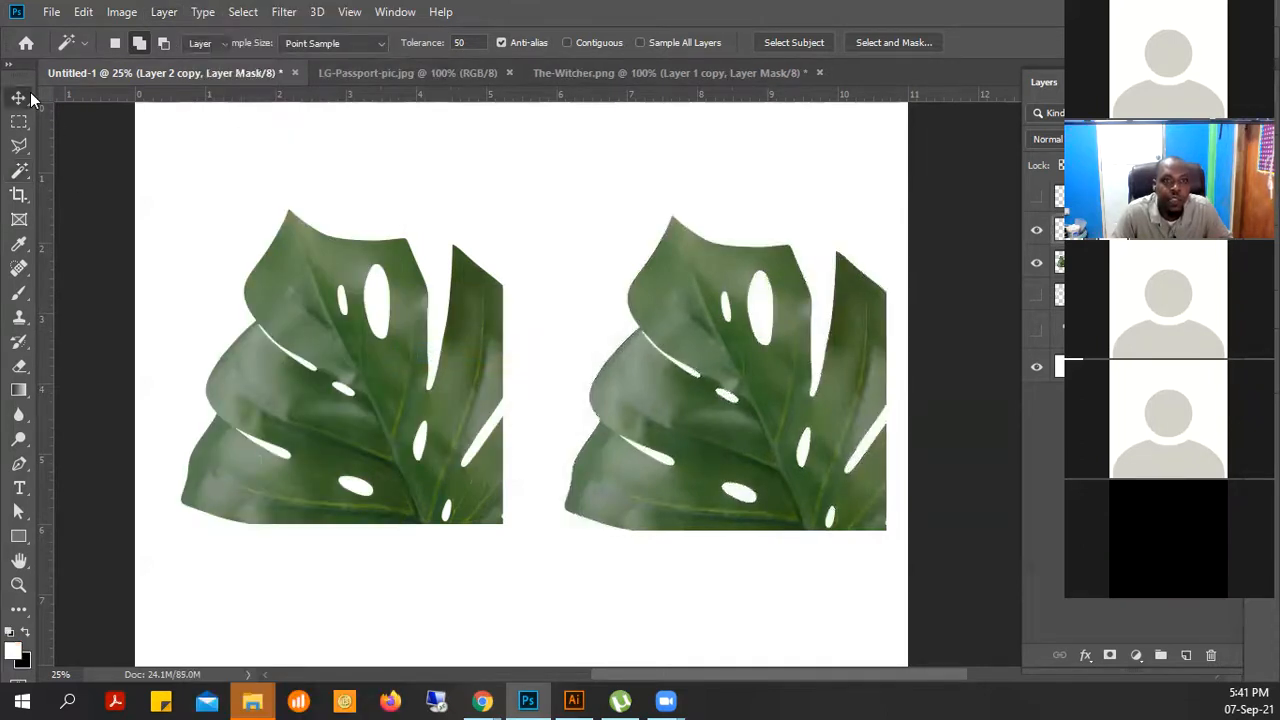
left_click(722, 594)
left_click_drag(568, 492, 602, 492)
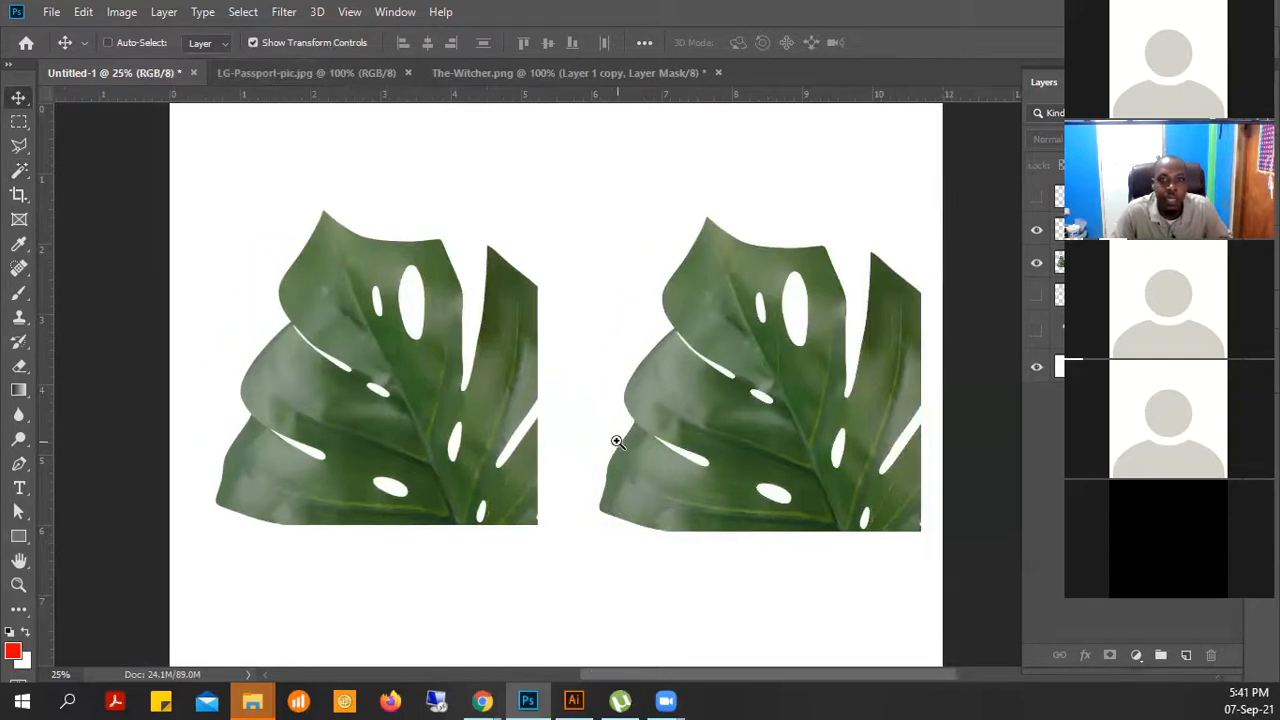
left_click(617, 441)
key("Tab")
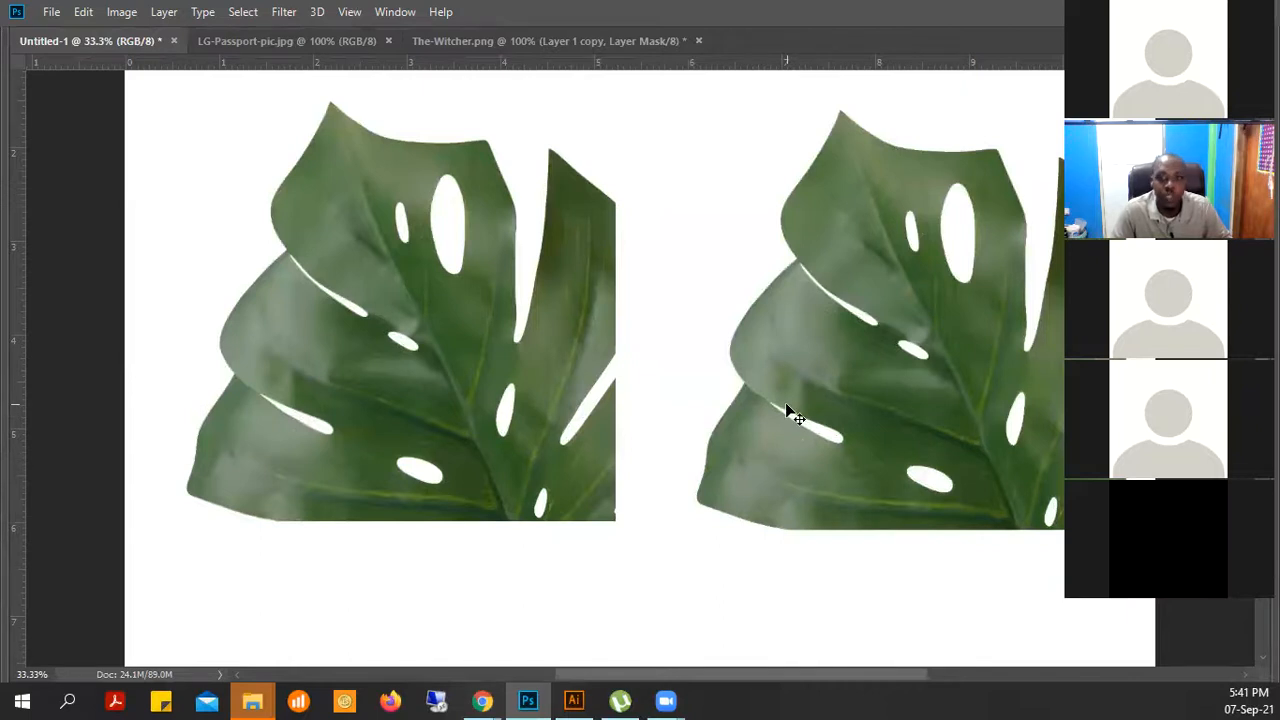
key("Tab")
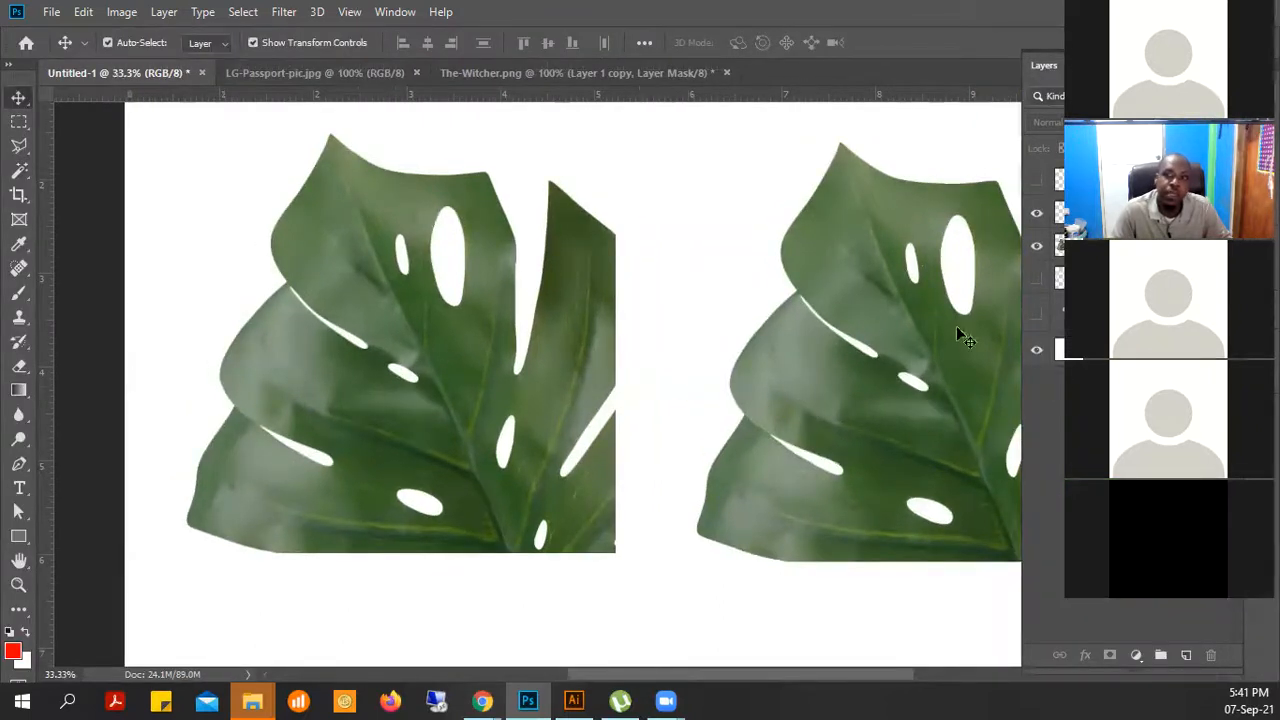
left_click_drag(897, 258, 958, 236)
mouse_move(478, 232)
left_mouse_down()
mouse_move(490, 245)
mouse_move(486, 200)
mouse_move(512, 194)
mouse_move(502, 240)
mouse_move(492, 222)
left_mouse_up()
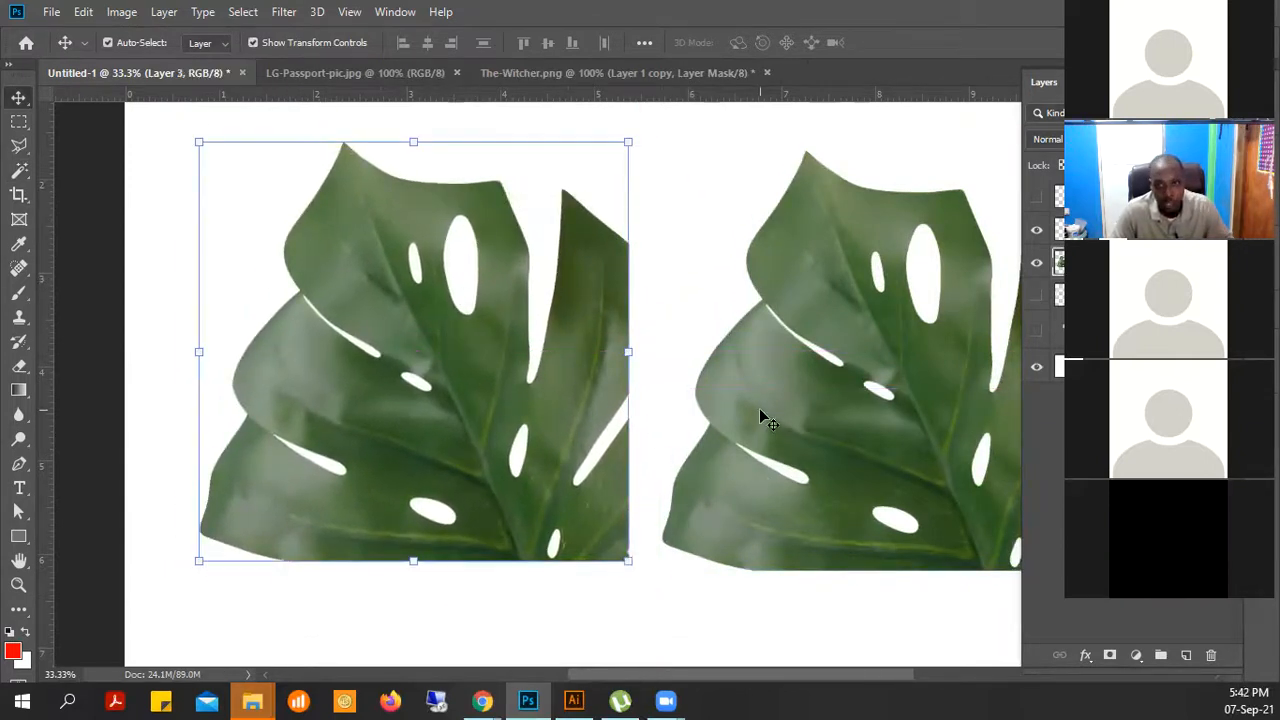
Paint white on the right leaf's layer mask with the Brush to bring back some grey background beside its upper-left edge
scroll(650, 346, "up", 1)
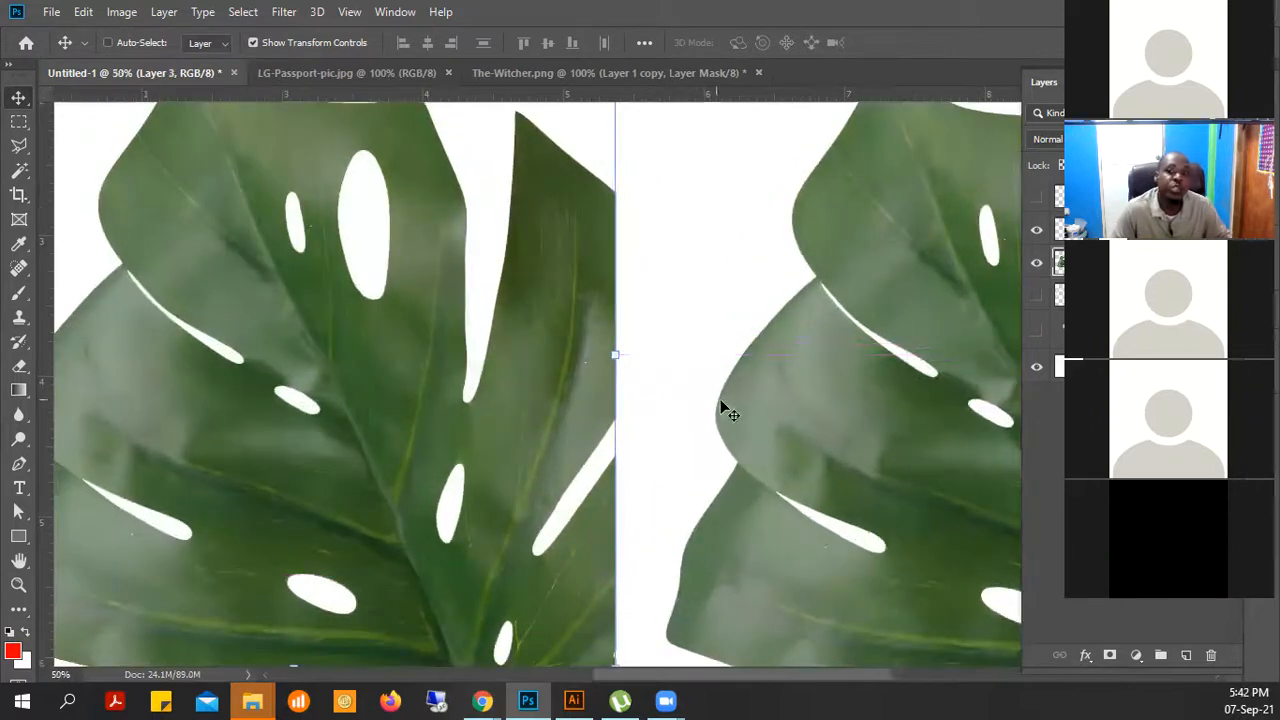
left_click(821, 365, "ctrl")
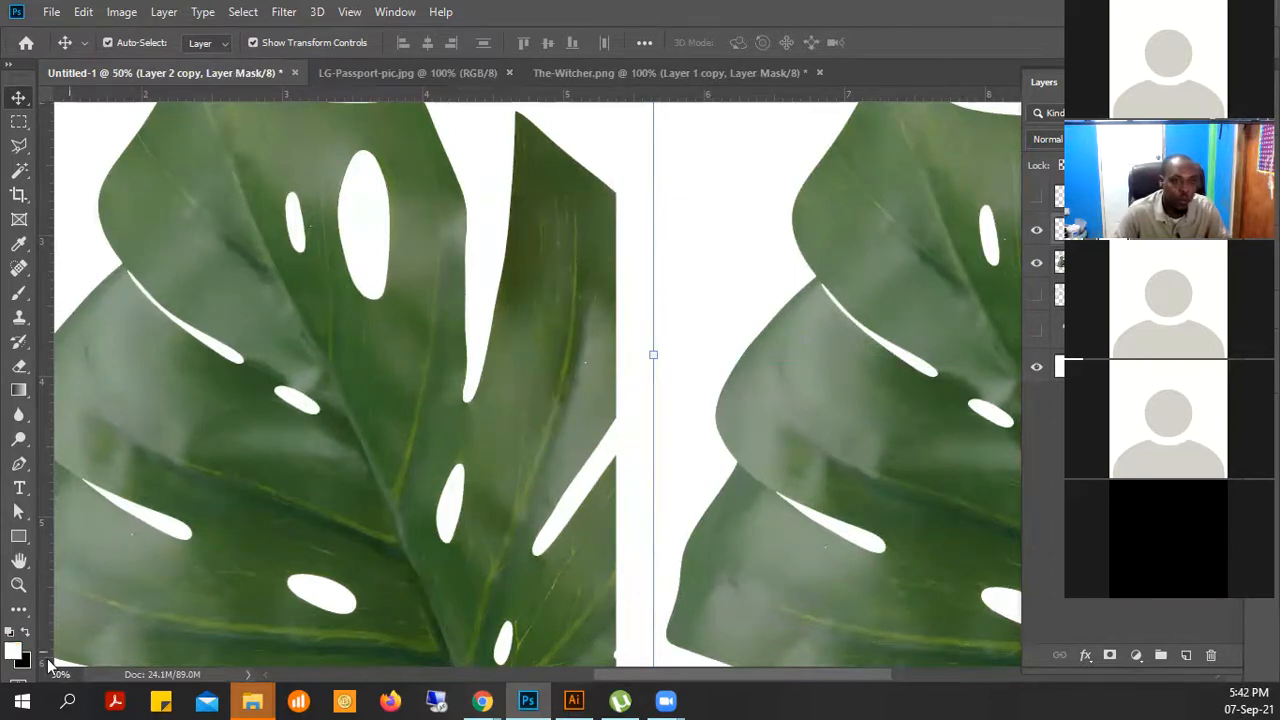
key("b")
right_click(720, 275)
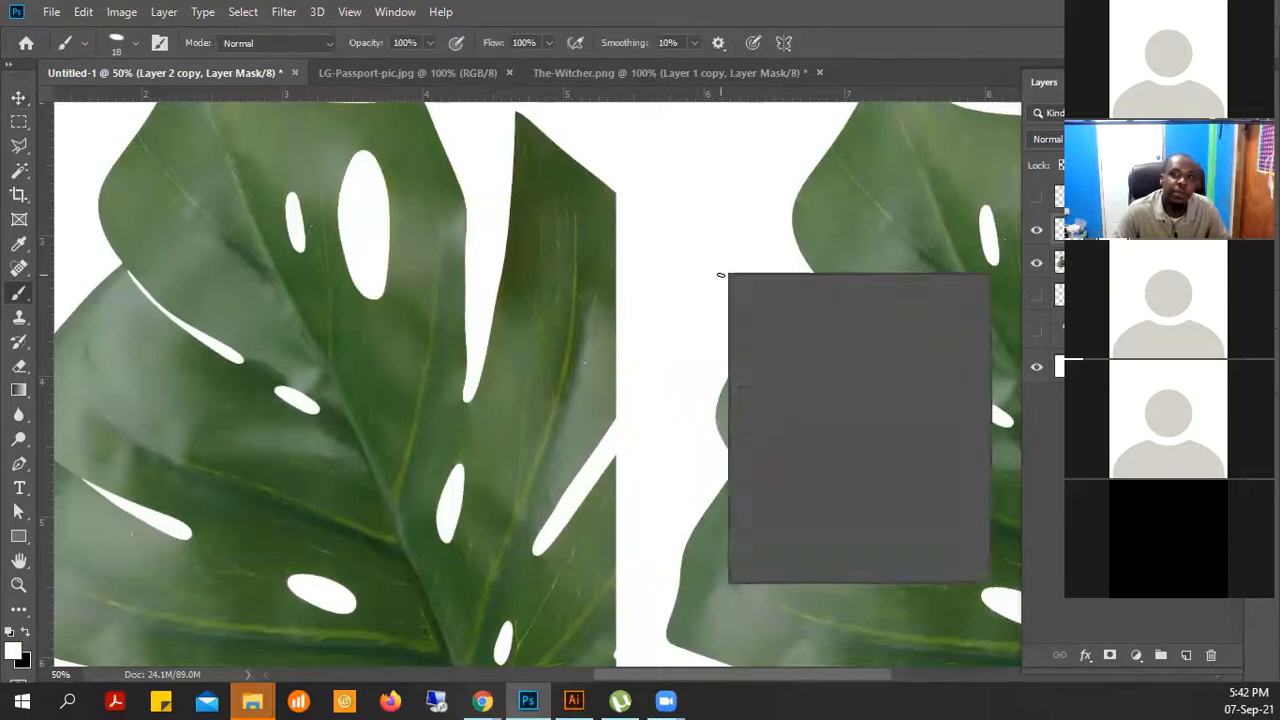
left_click(749, 204)
left_click_drag(749, 204, 721, 300)
mouse_move(755, 210)
left_mouse_down()
mouse_move(777, 296)
mouse_move(783, 248)
mouse_move(837, 258)
mouse_move(792, 295)
mouse_move(803, 271)
mouse_move(787, 309)
mouse_move(781, 202)
mouse_move(814, 292)
mouse_move(806, 322)
mouse_move(796, 235)
mouse_move(796, 325)
mouse_move(773, 337)
mouse_move(757, 383)
mouse_move(744, 337)
mouse_move(751, 237)
mouse_move(769, 286)
mouse_move(783, 256)
mouse_move(783, 318)
mouse_move(740, 376)
mouse_move(729, 330)
left_mouse_up()
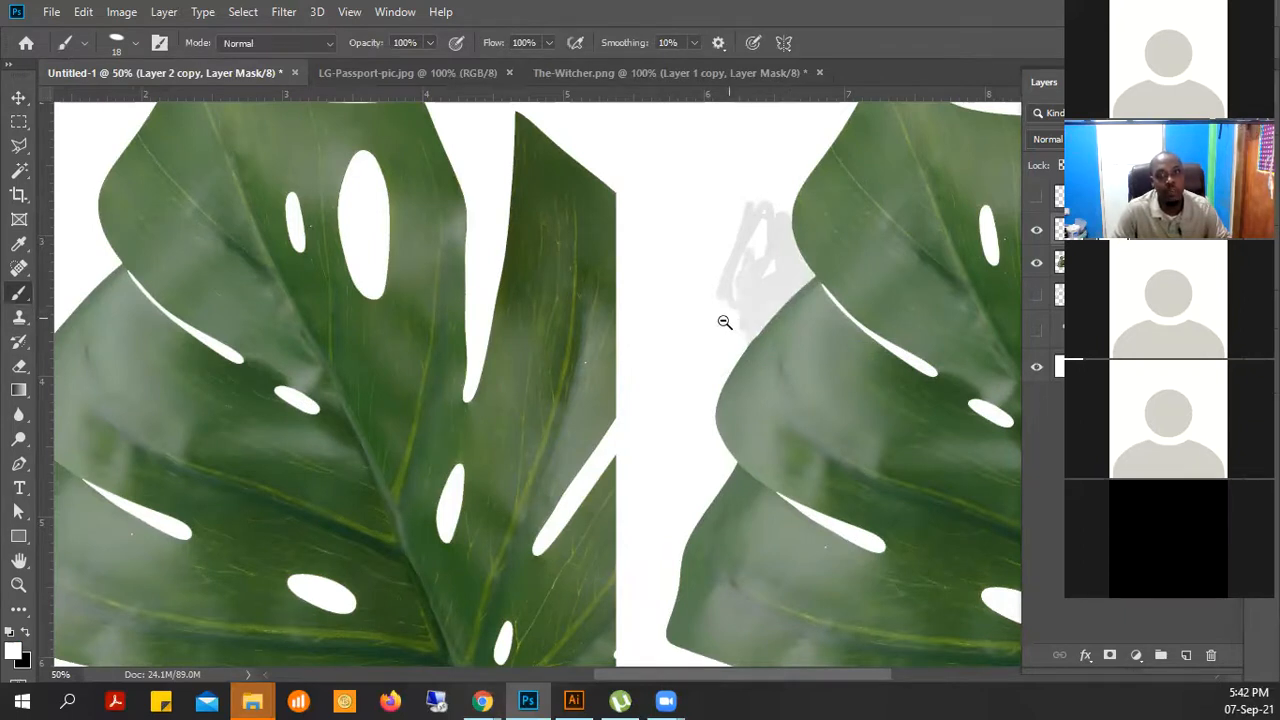
scroll(726, 330, "down", 1)
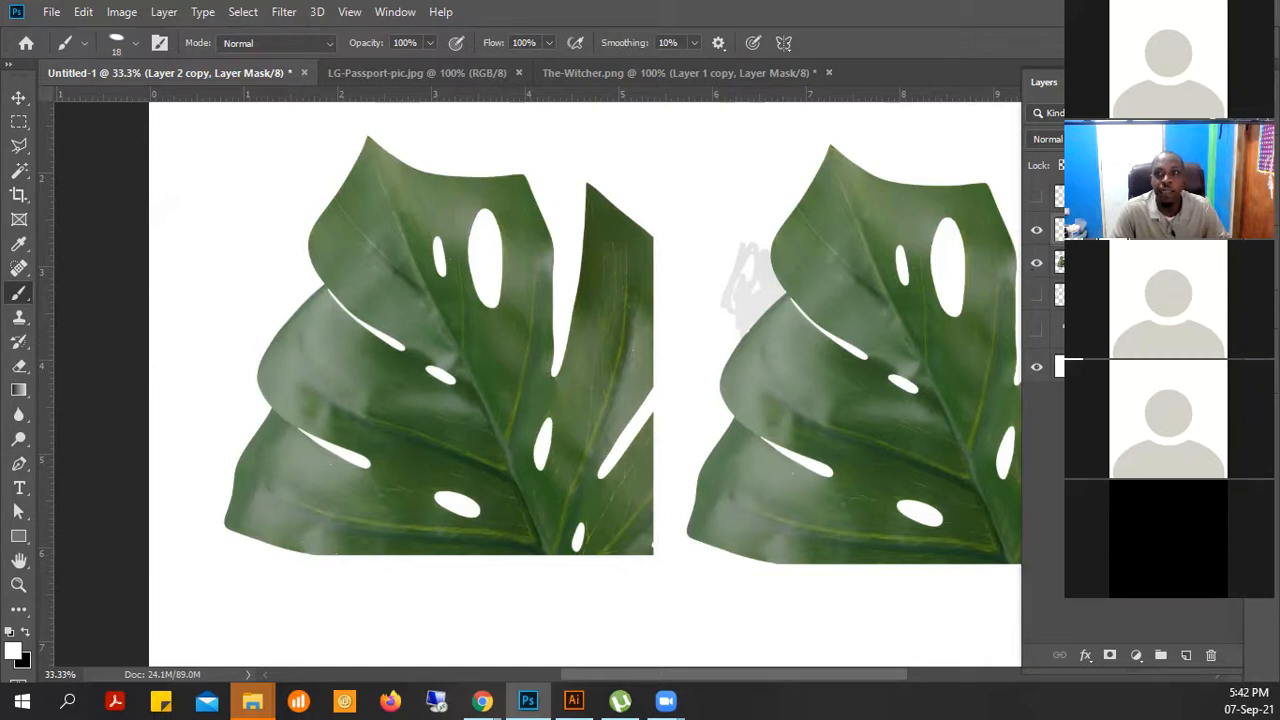
Target the right leaf layer's image instead of its mask and activate the Move tool
left_click(1060, 229)
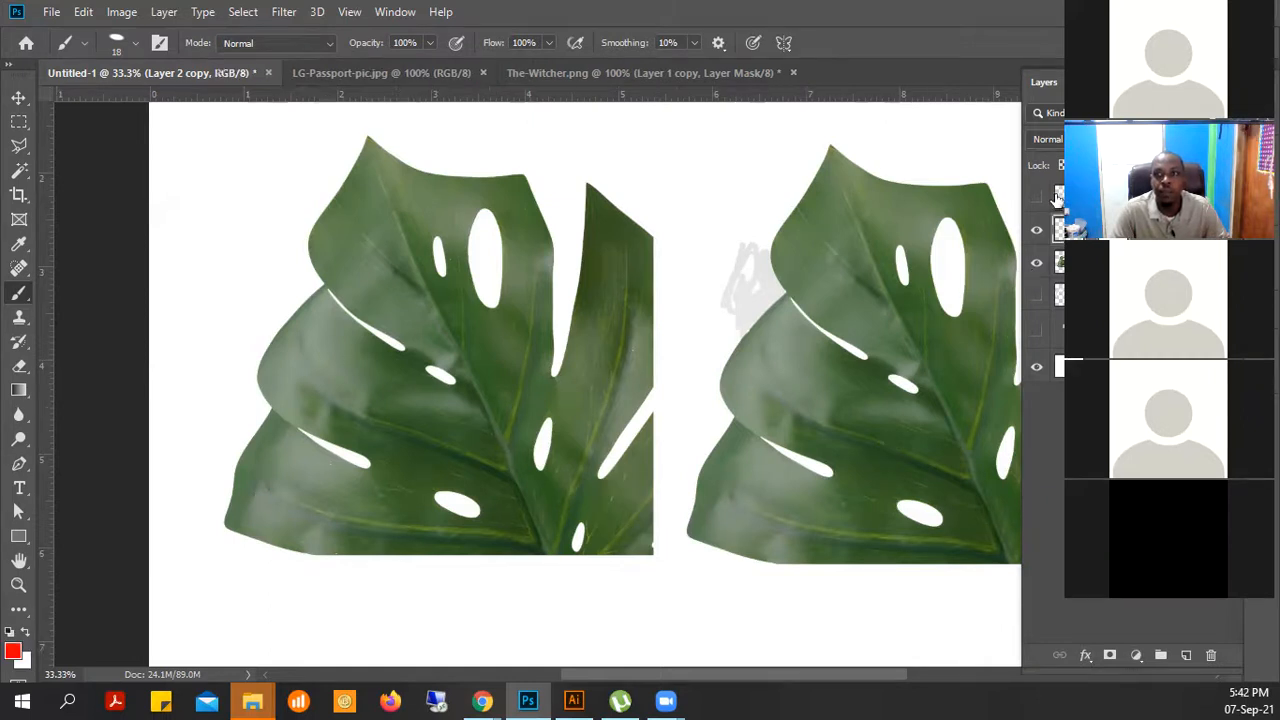
left_click(19, 98)
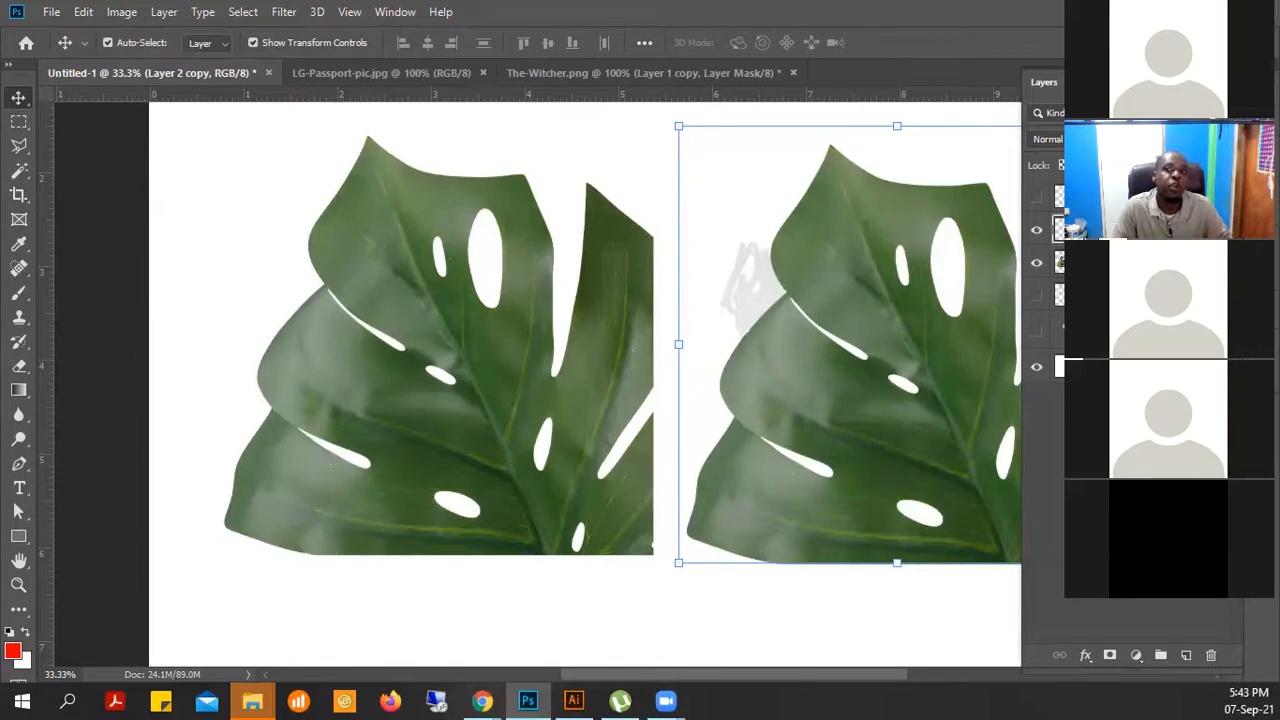
left_click_drag(815, 308, 622, 386)
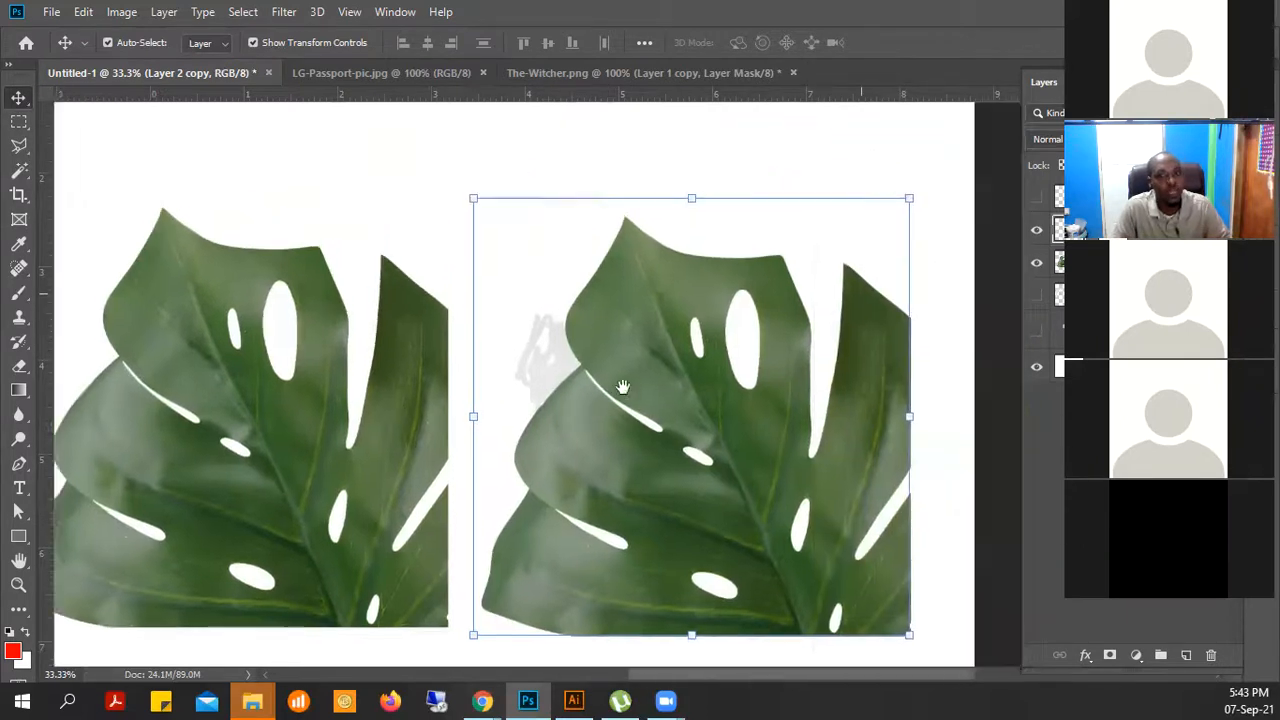
left_click(624, 308, "alt")
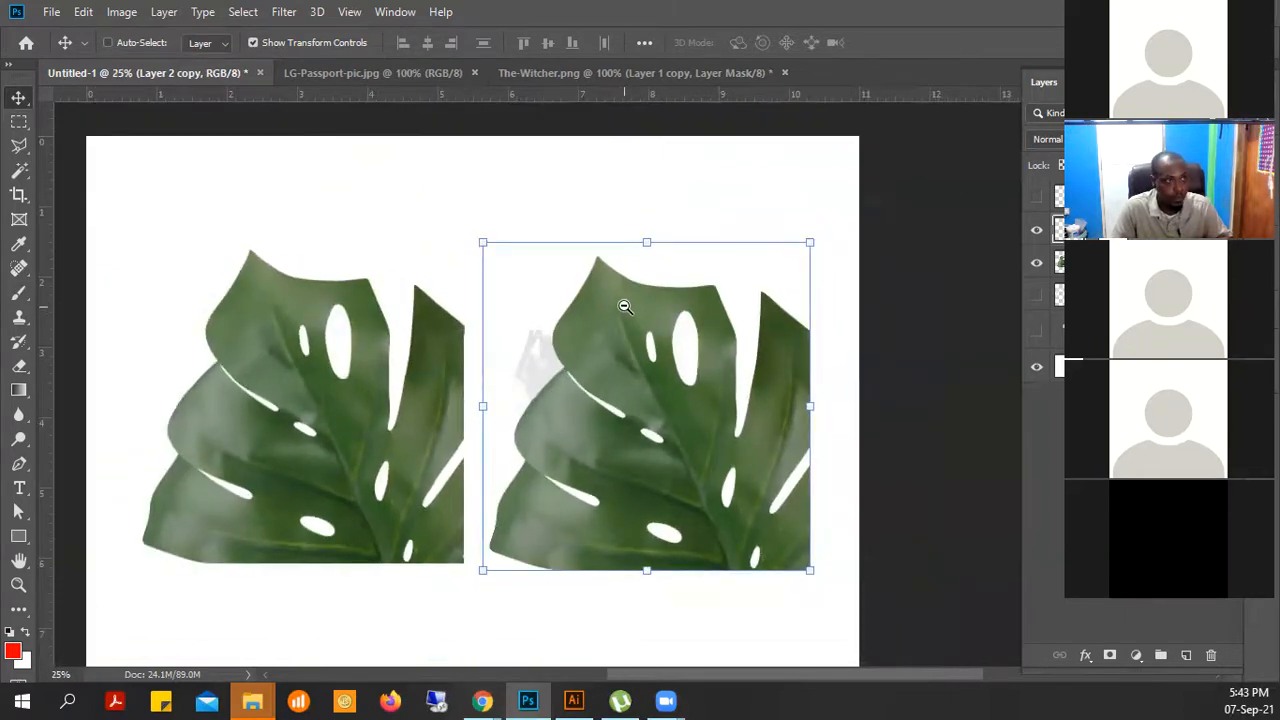